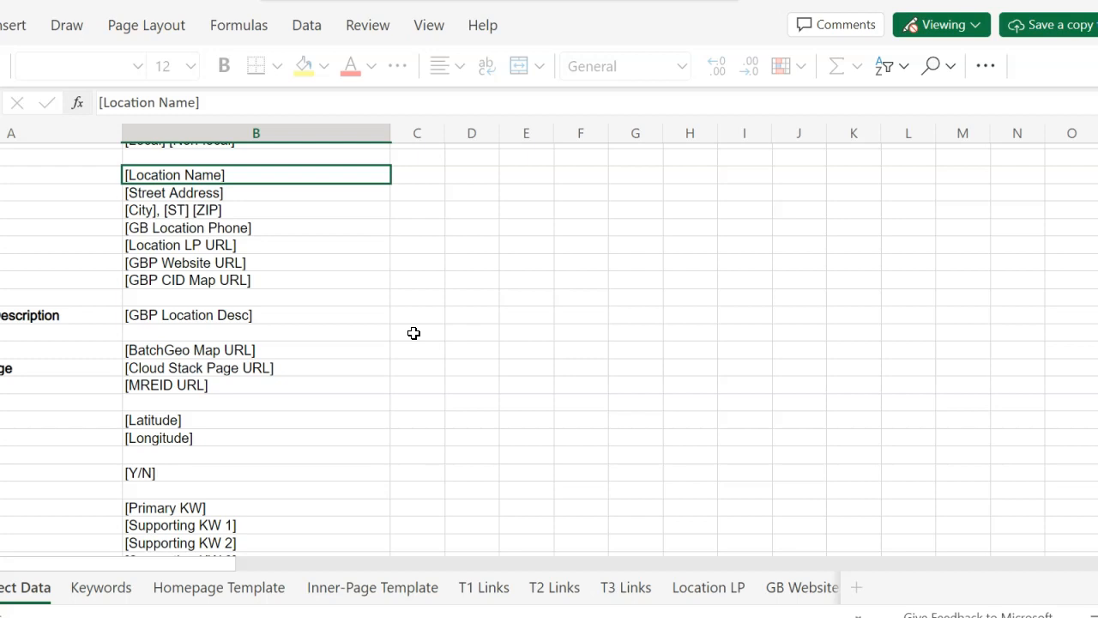
left_click(740, 326)
left_click(759, 415)
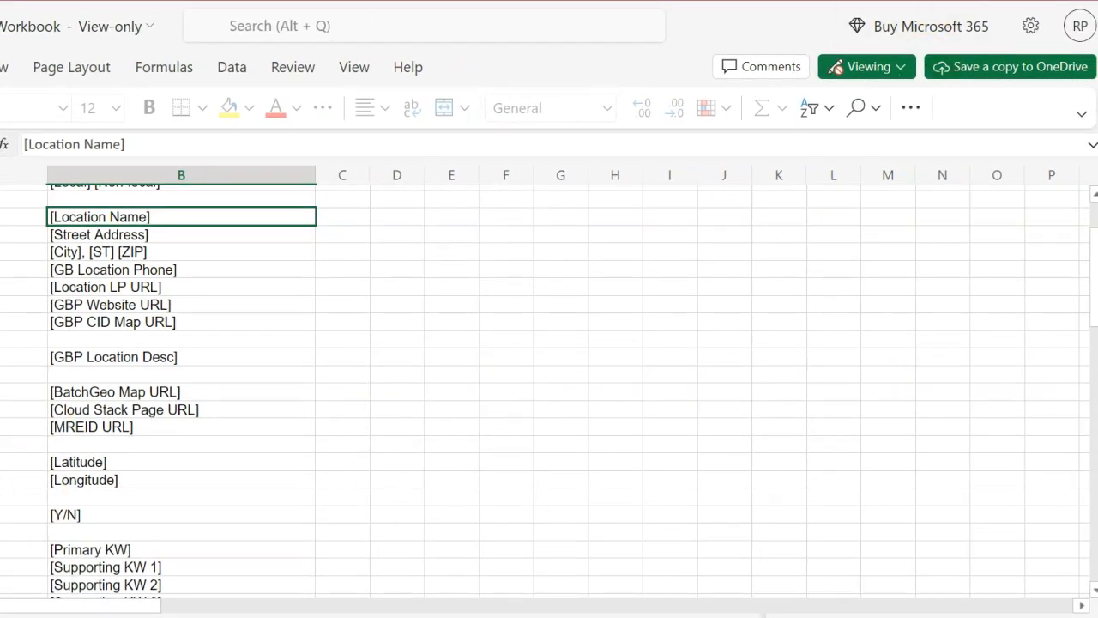
left_click_drag(987, 0, 984, 14)
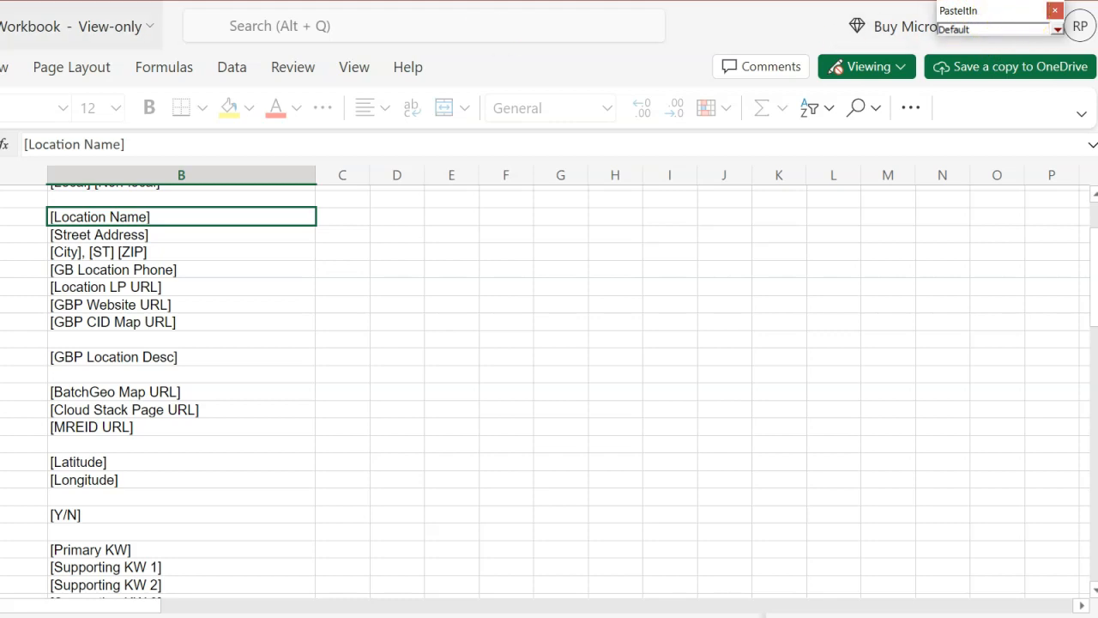
mouse_move(1028, 14)
left_mouse_down()
mouse_move(395, 39)
mouse_move(1032, 21)
left_mouse_up()
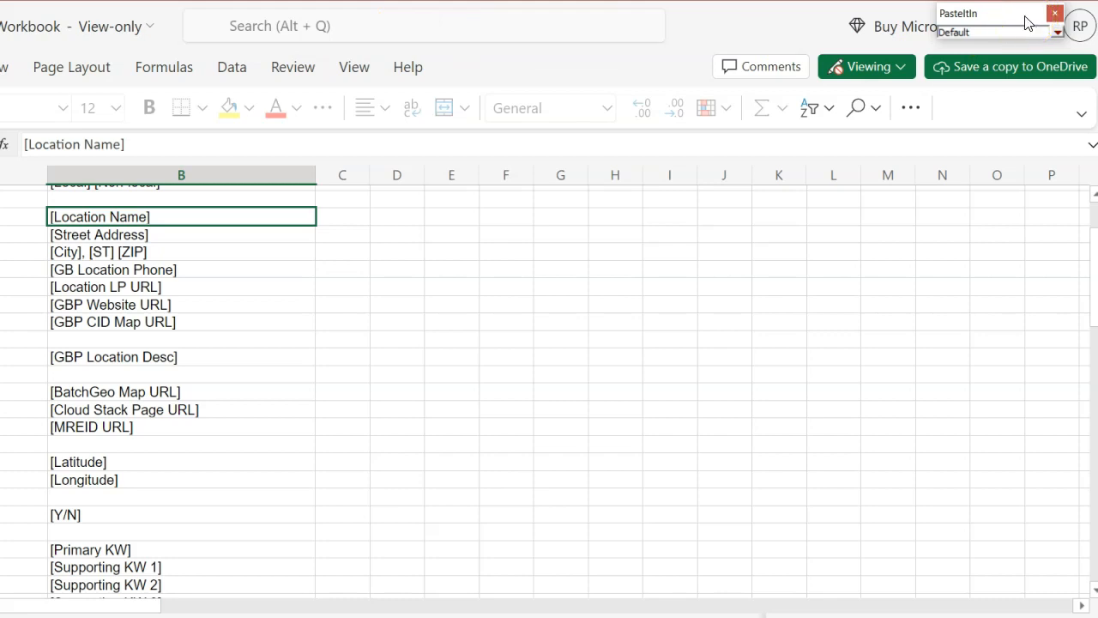
Step: Review the PasteItIn clip button list and the options in its Setup dialog
left_click(1016, 26)
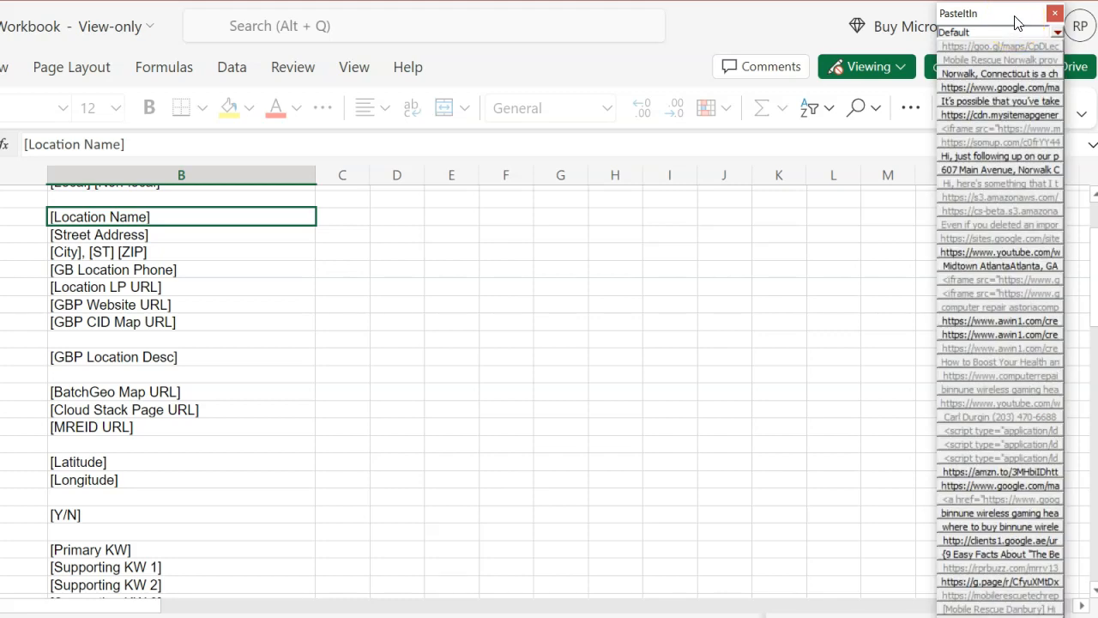
left_click(1017, 23)
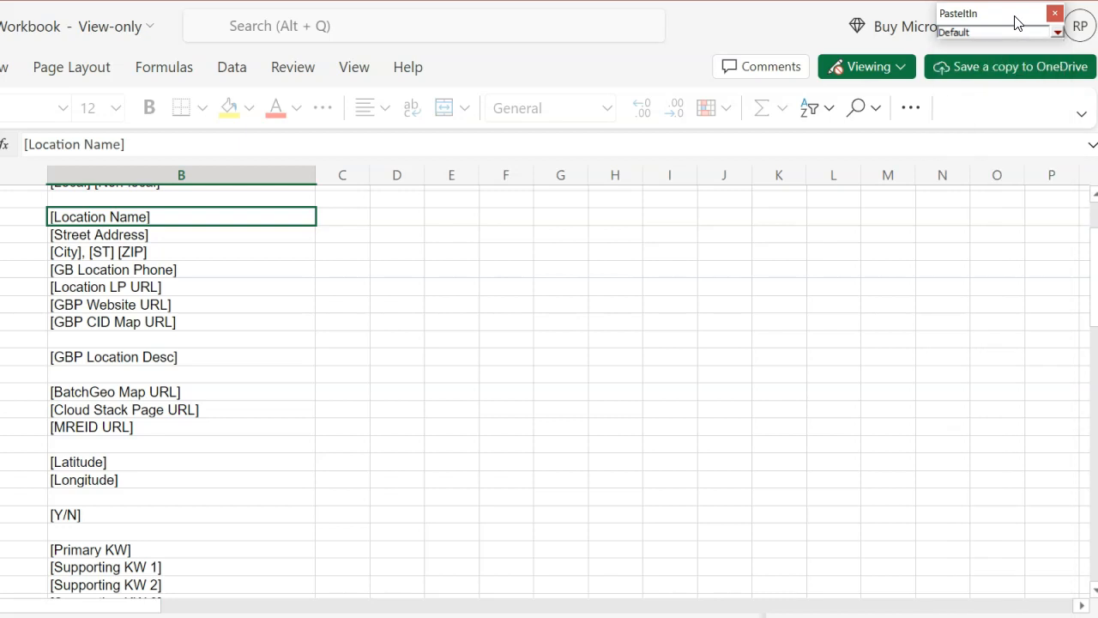
left_click(1068, 528)
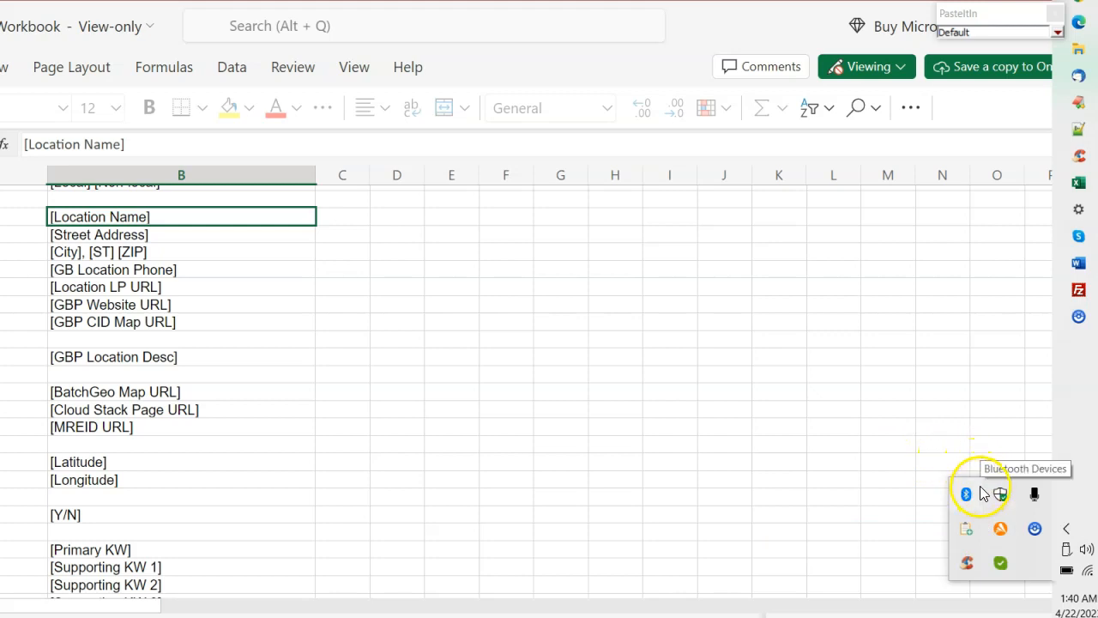
right_click(966, 534)
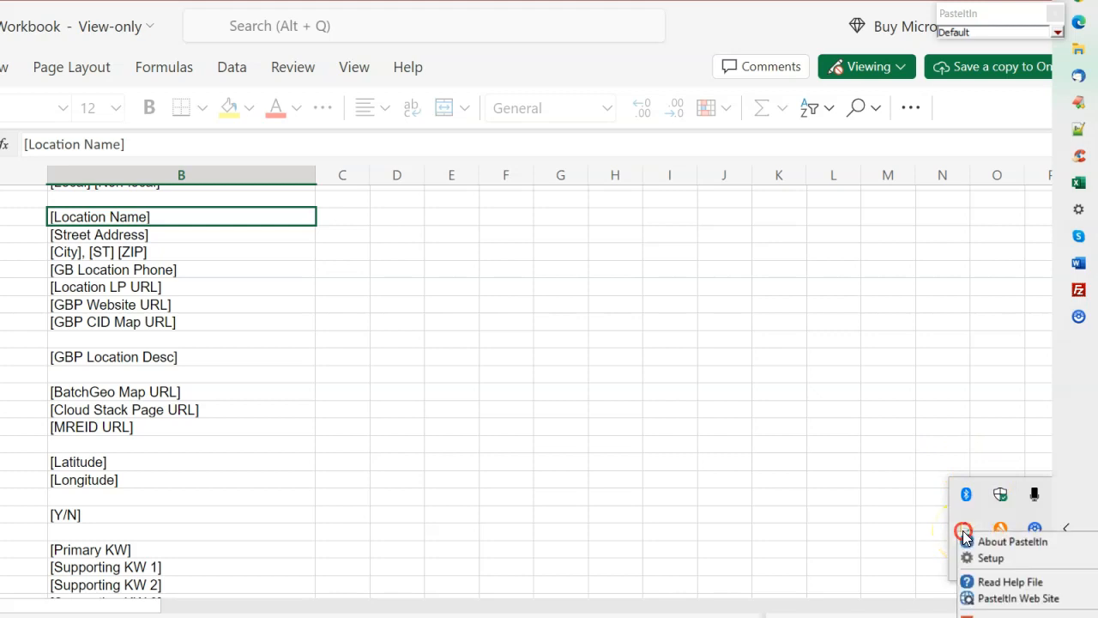
left_click(995, 559)
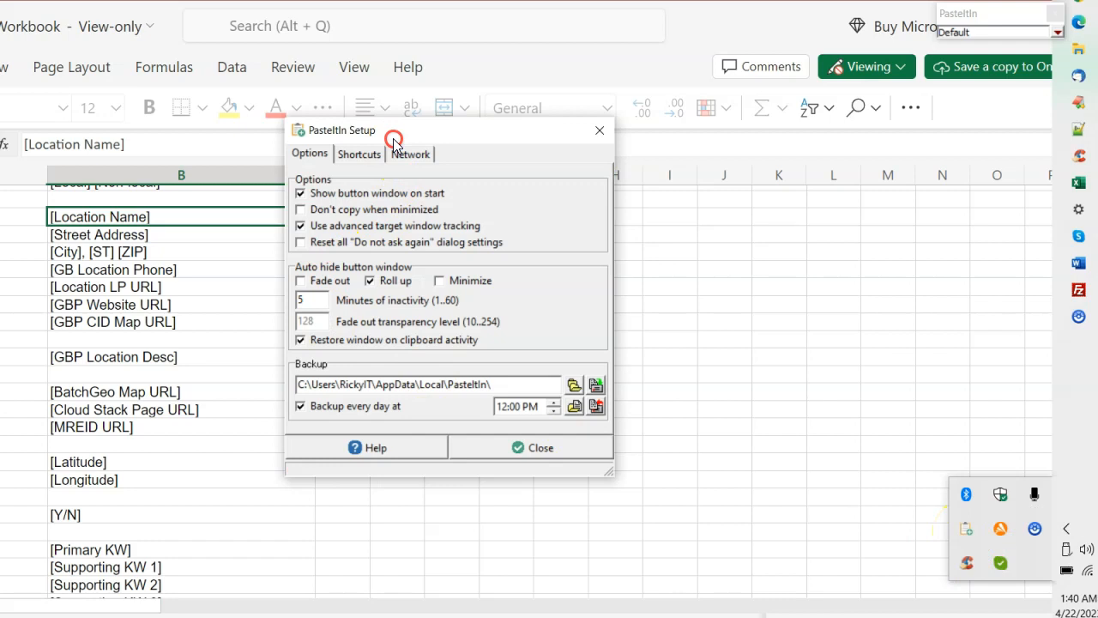
left_click(362, 153)
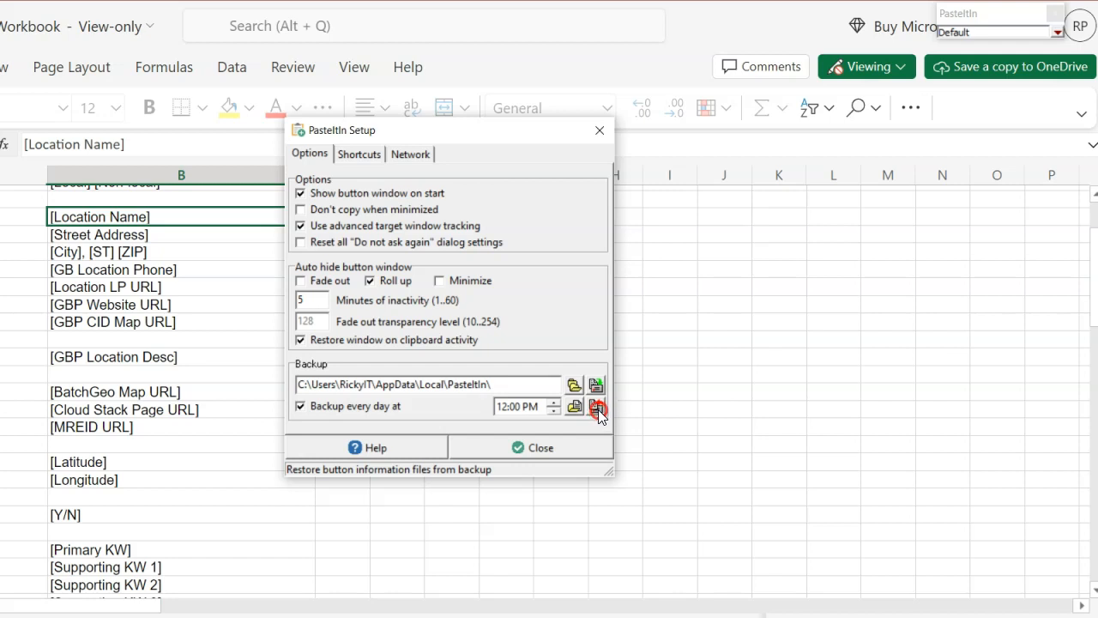
left_click(561, 447)
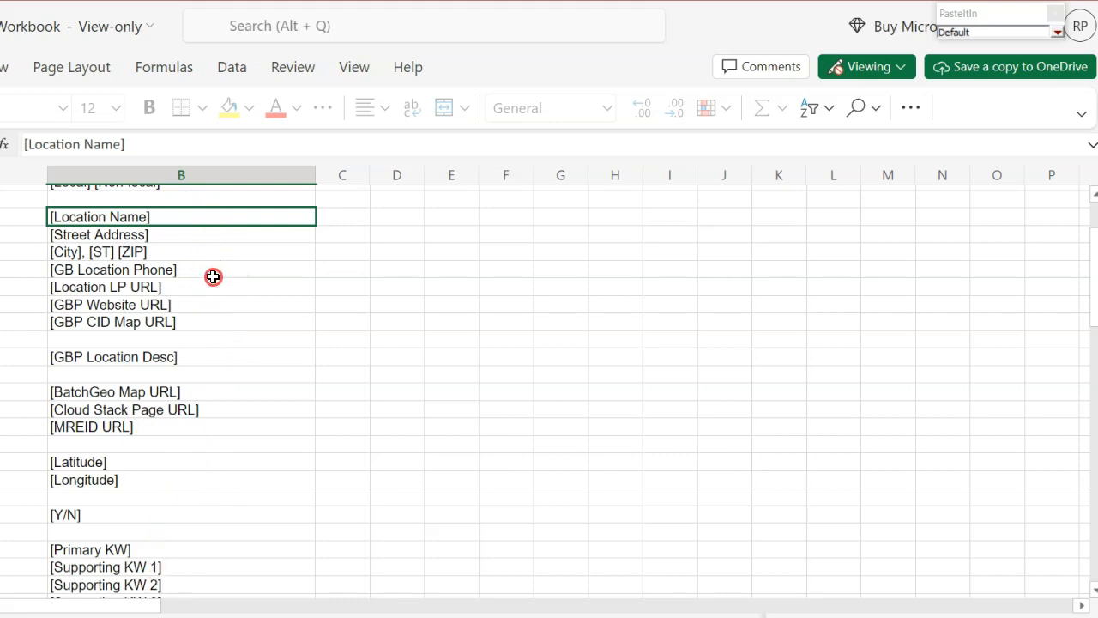
Step: Inspect the Group Options dialog for the existing Default and Working clip groups
right_click(189, 217)
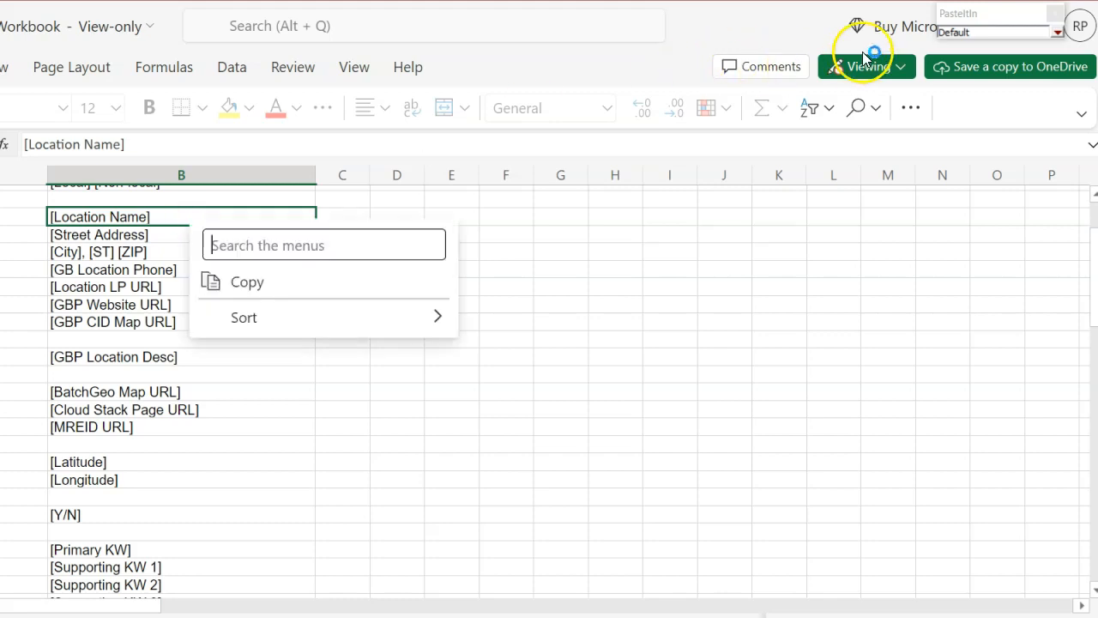
right_click(1010, 32)
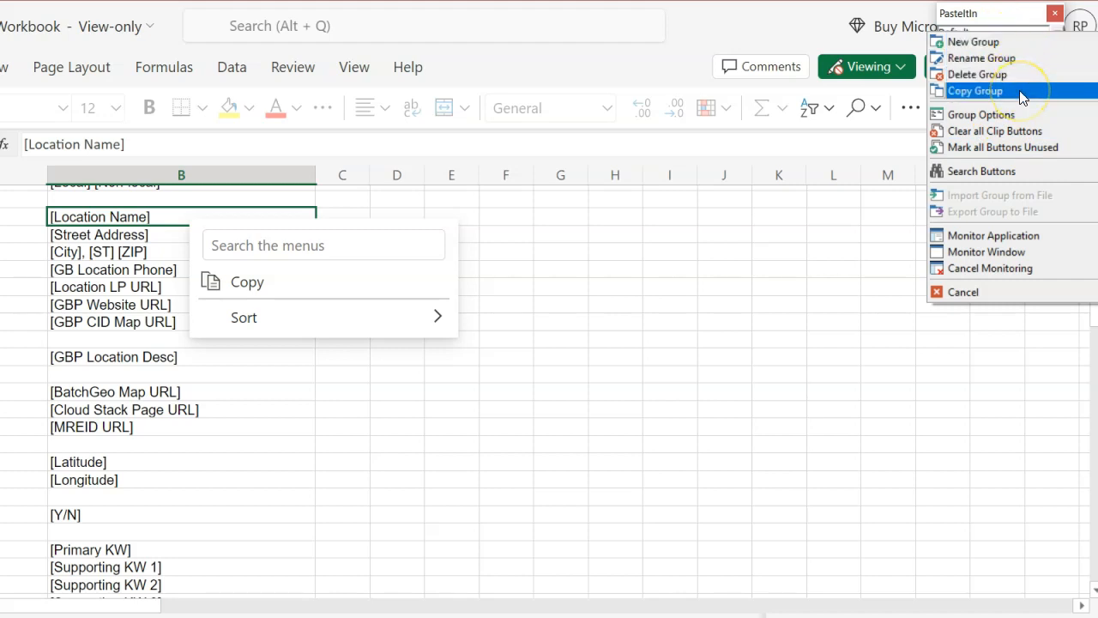
left_click(1021, 122)
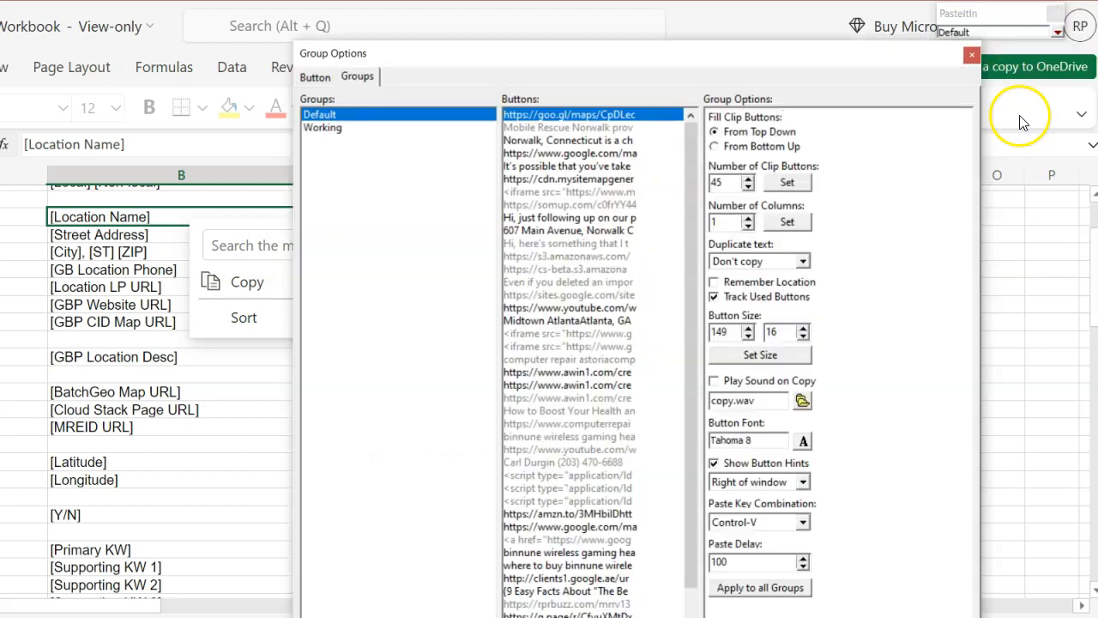
left_click(330, 127)
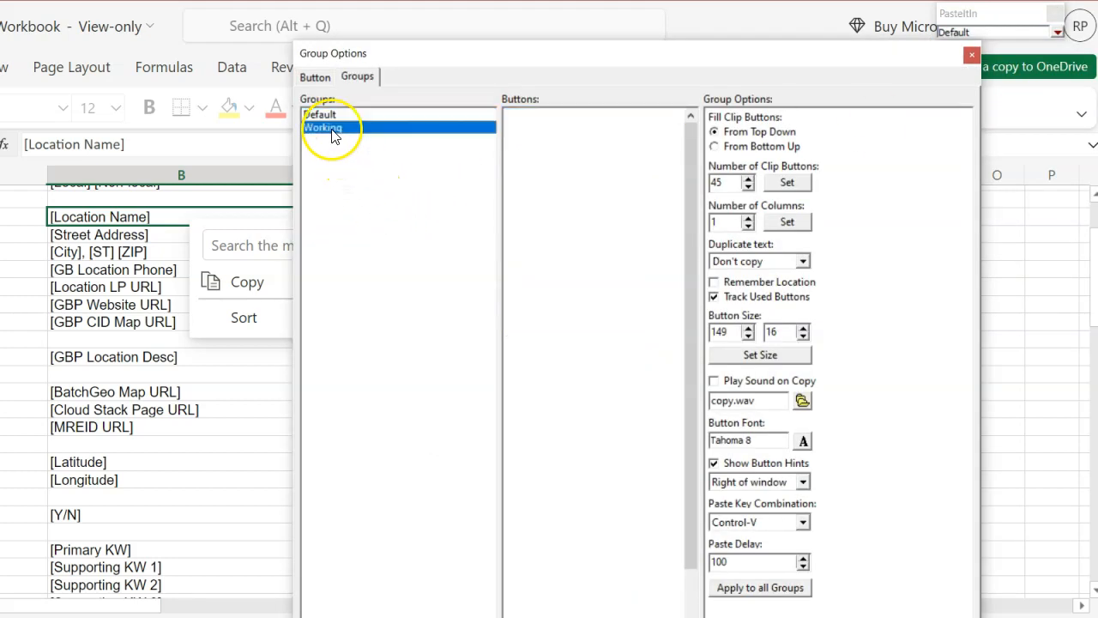
left_click(344, 116)
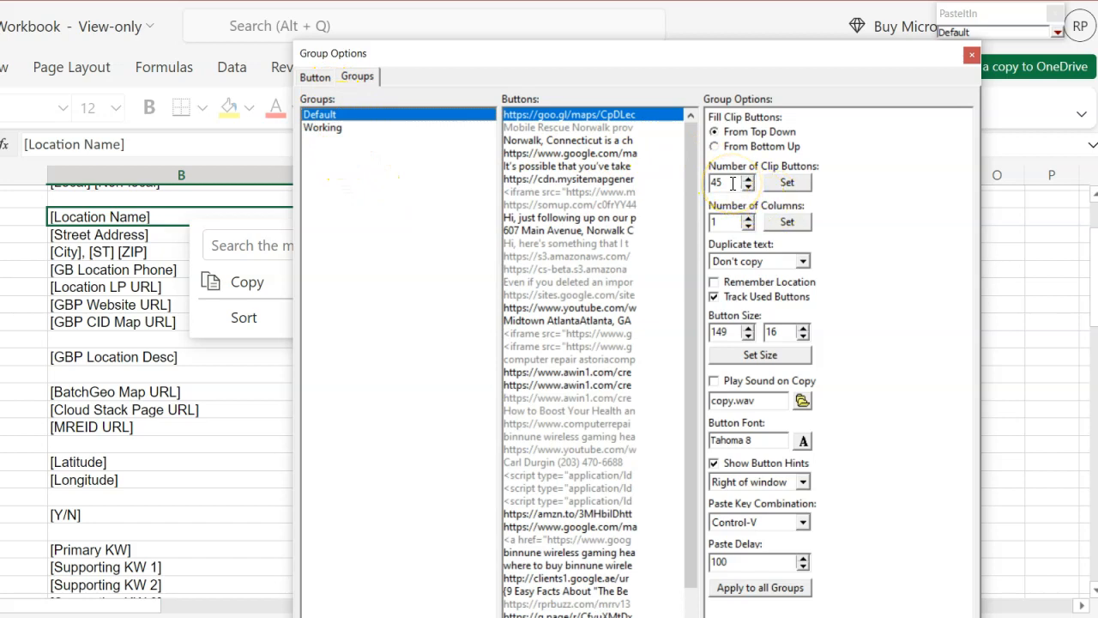
left_click(972, 54)
Step: Create a new clip group named Demo
mouse_move(978, 28)
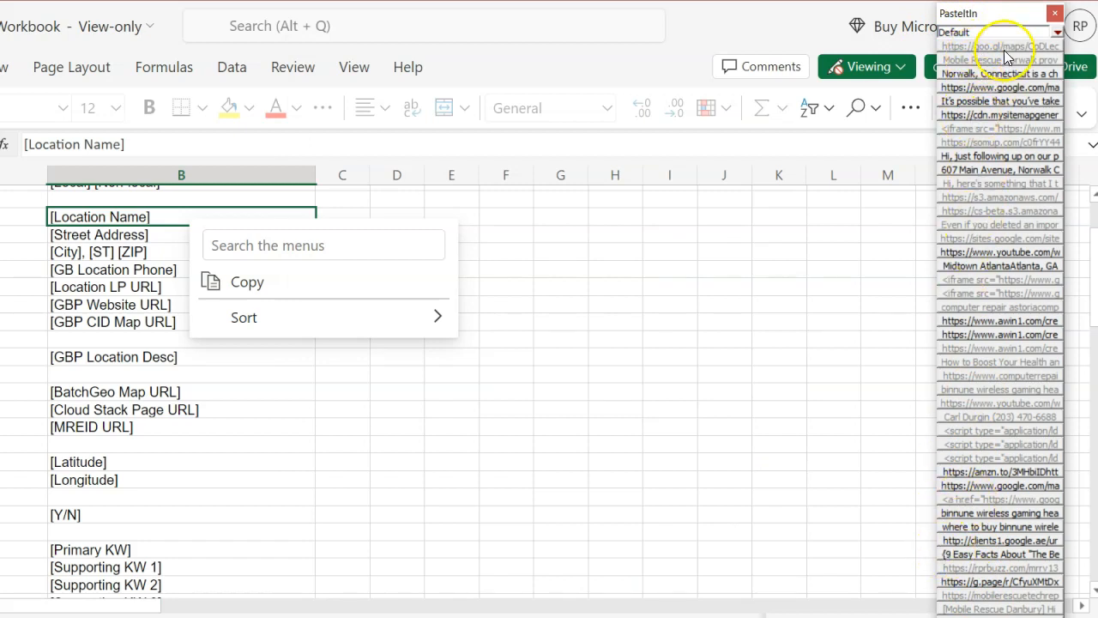
right_click(995, 40)
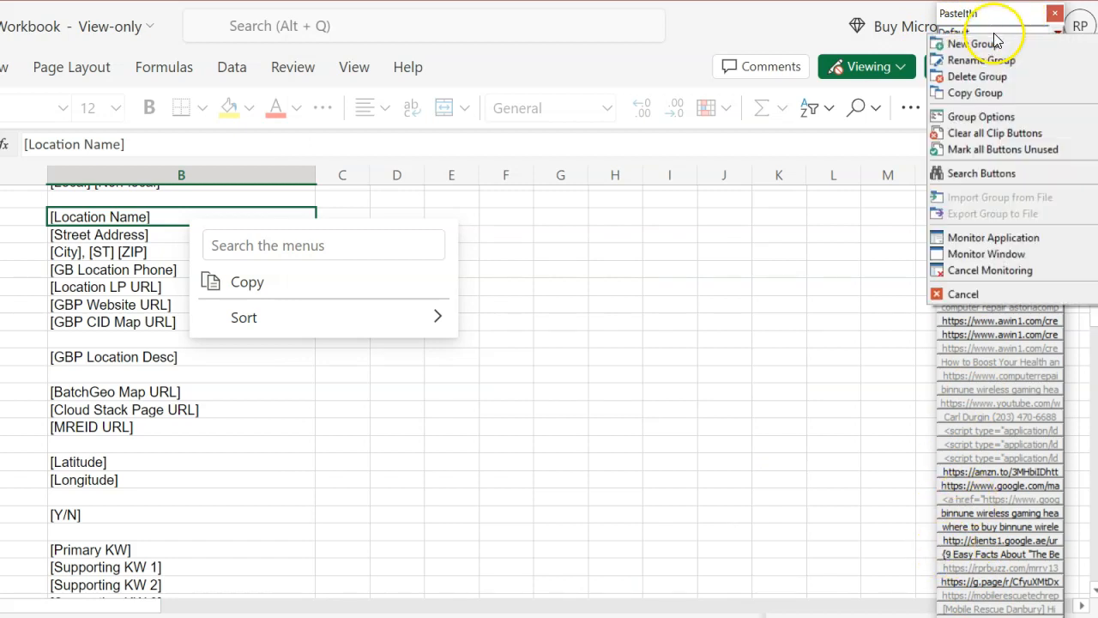
left_click(999, 116)
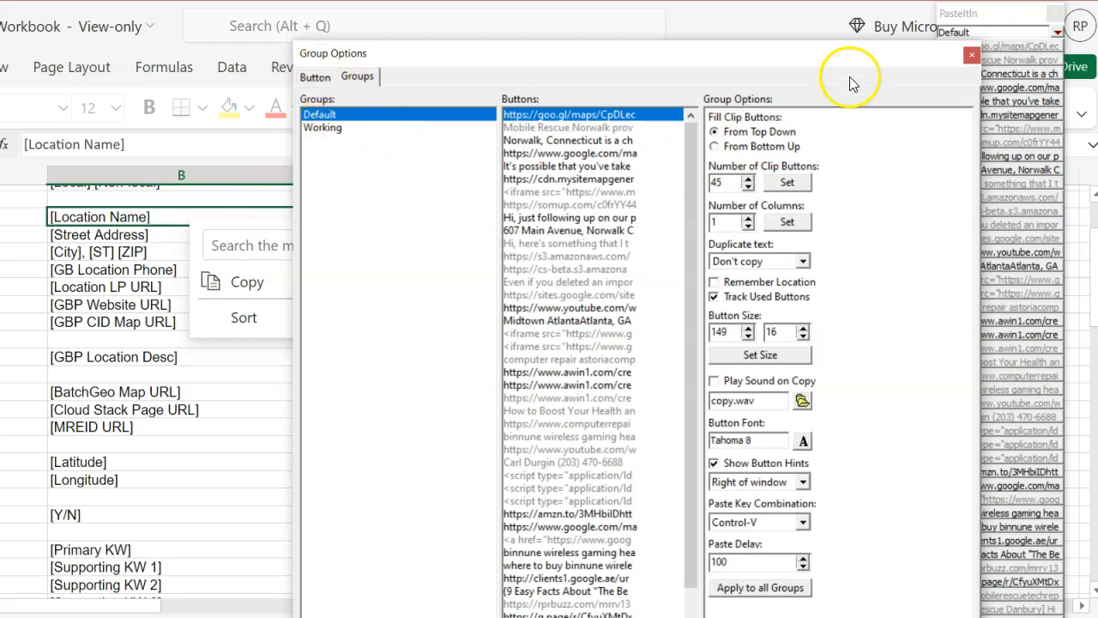
left_click(972, 54)
type("Demo")
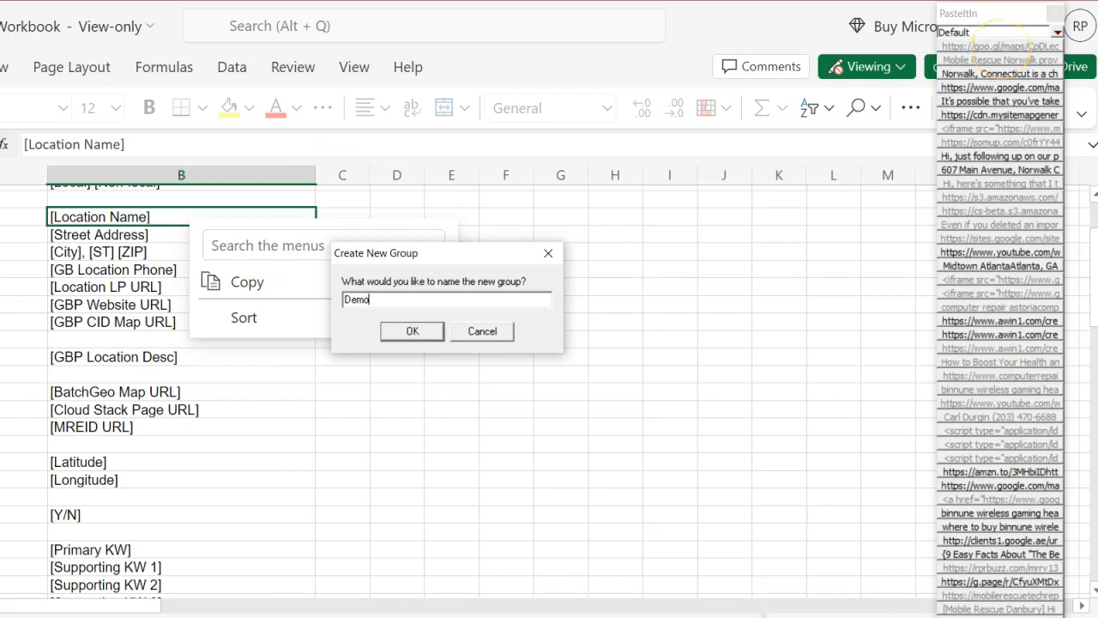
left_click(393, 332)
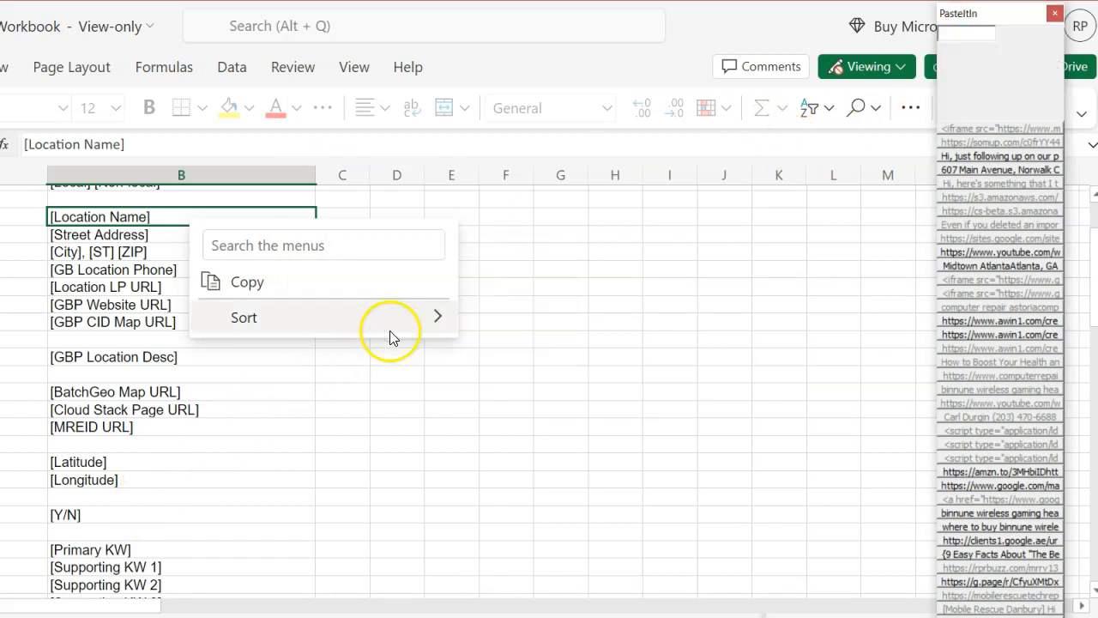
Step: Set the Demo group's button size to 128 by 18
left_click(513, 256)
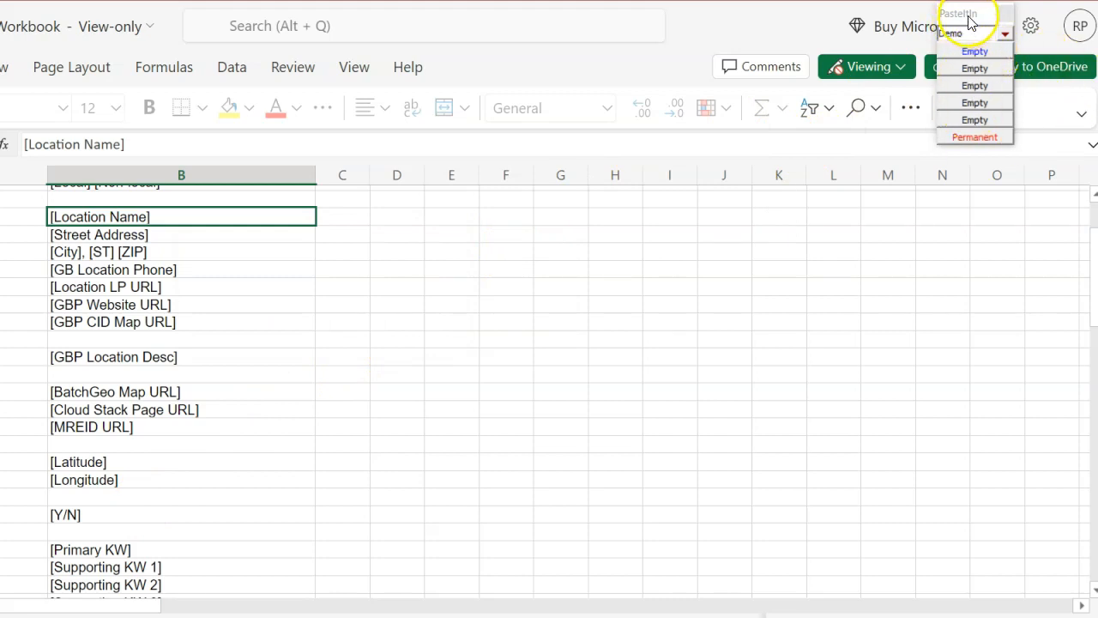
left_click_drag(975, 17, 854, 22)
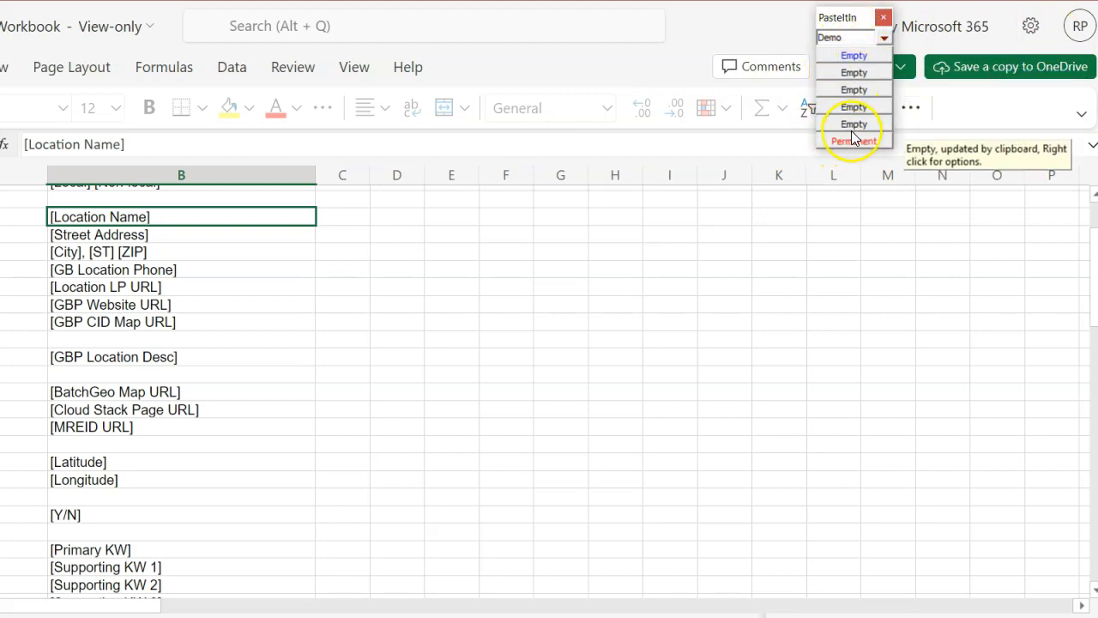
right_click(852, 38)
left_click(911, 122)
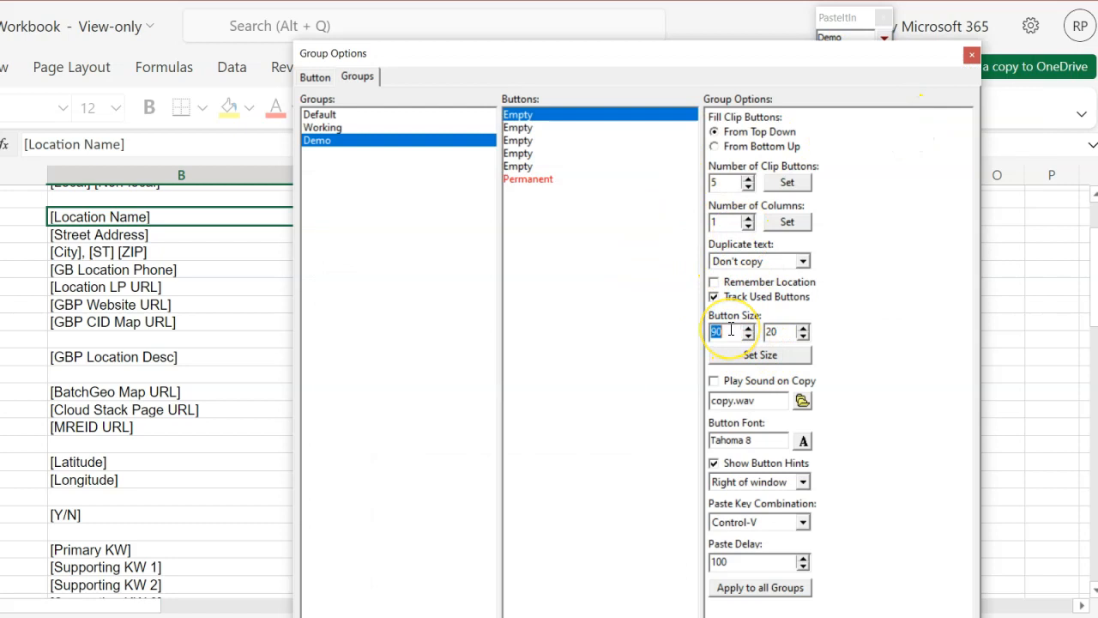
type("128")
left_click(742, 354)
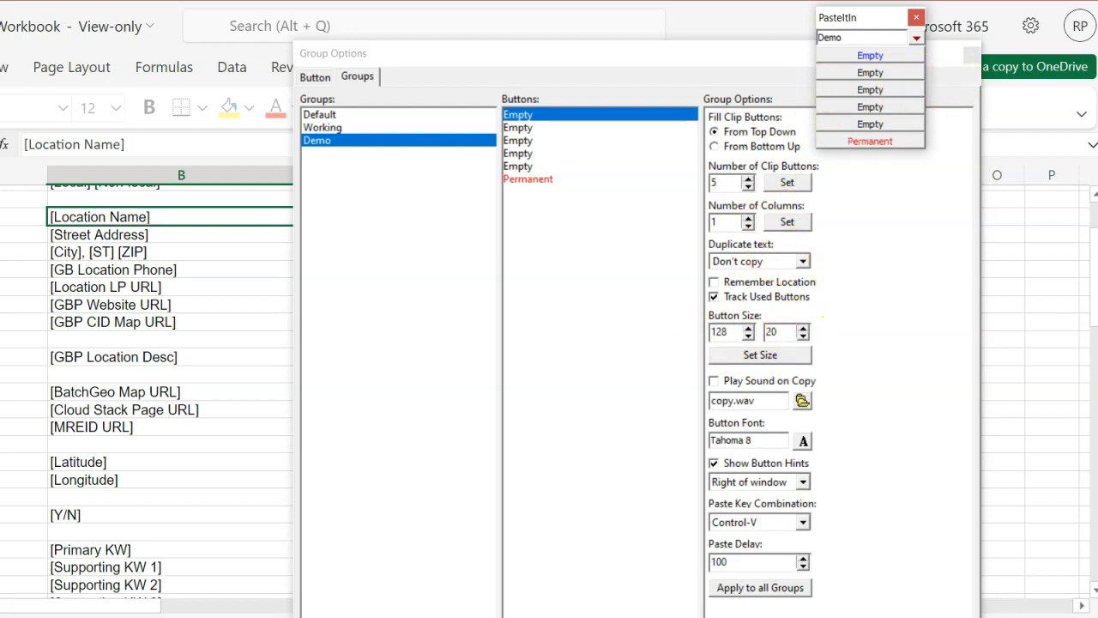
left_click(803, 328)
left_click(804, 335)
left_click(804, 335)
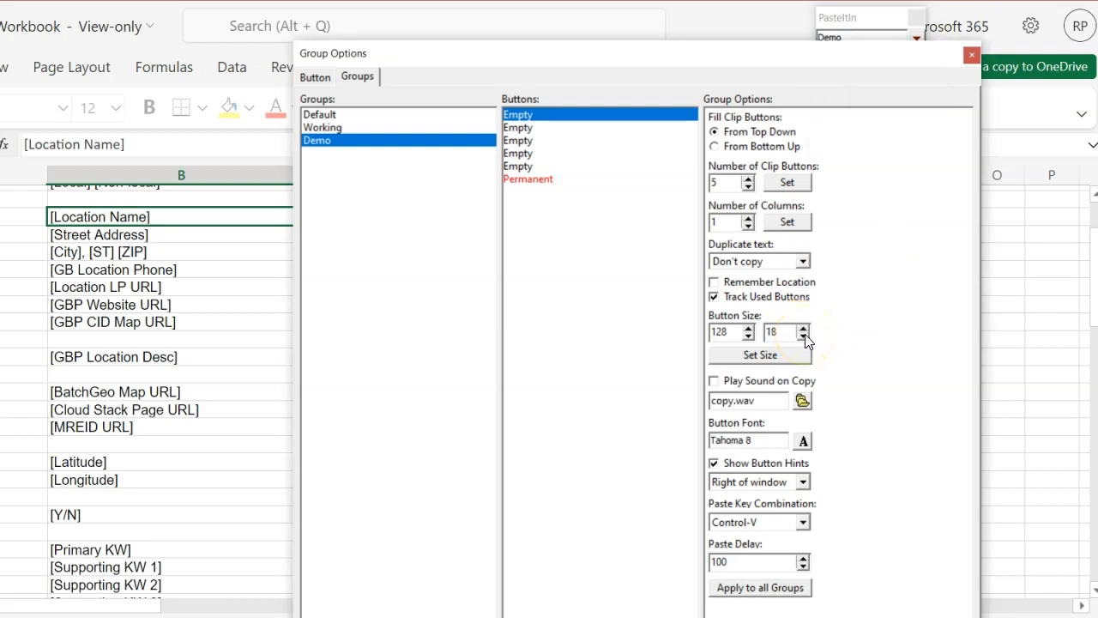
left_click(797, 355)
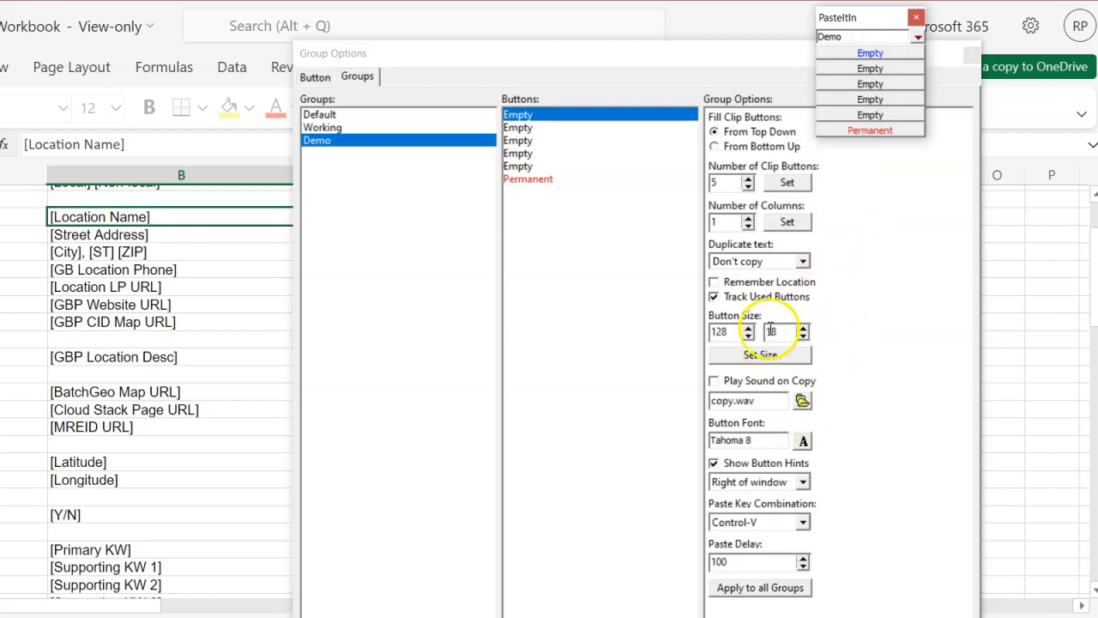
Step: Set the Demo group's number of clip buttons to 40 and close Group Options
left_click(728, 182)
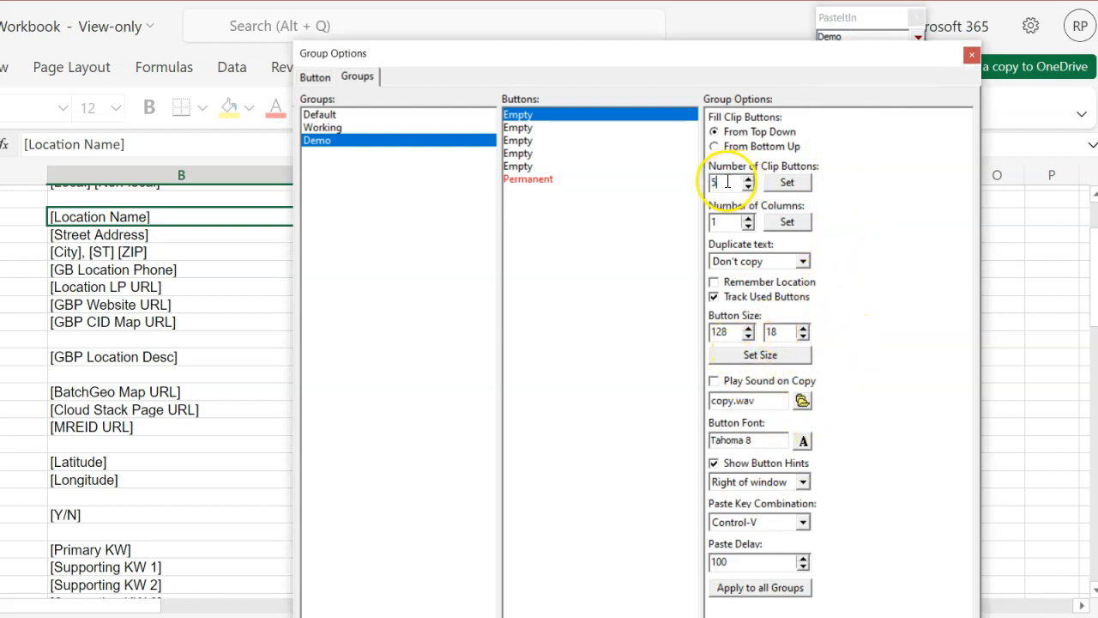
type("40")
left_click(787, 181)
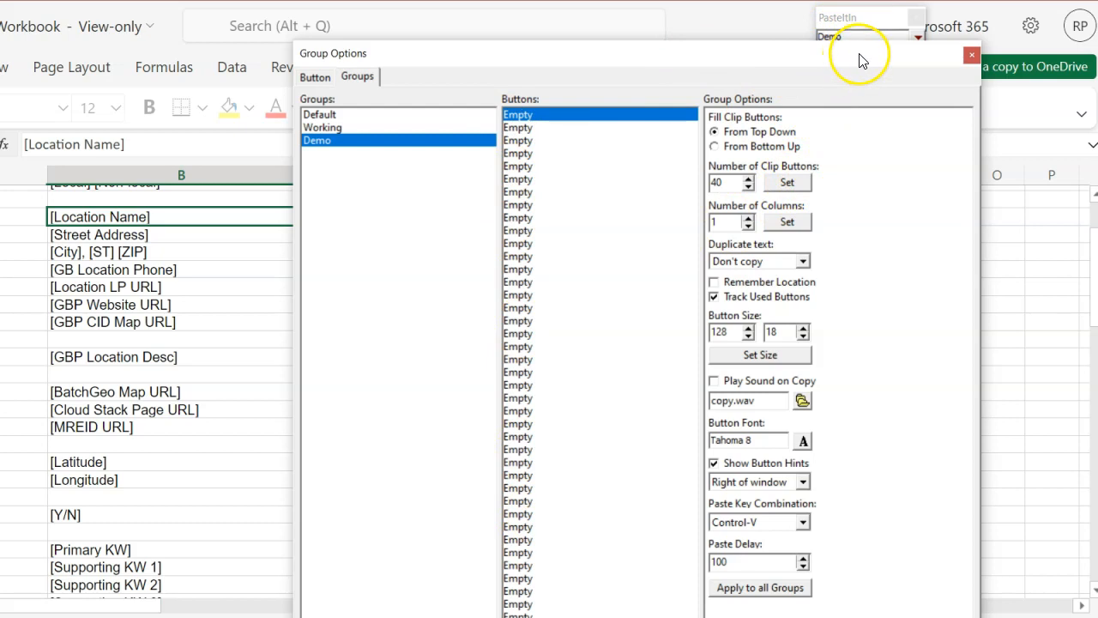
left_click(938, 54)
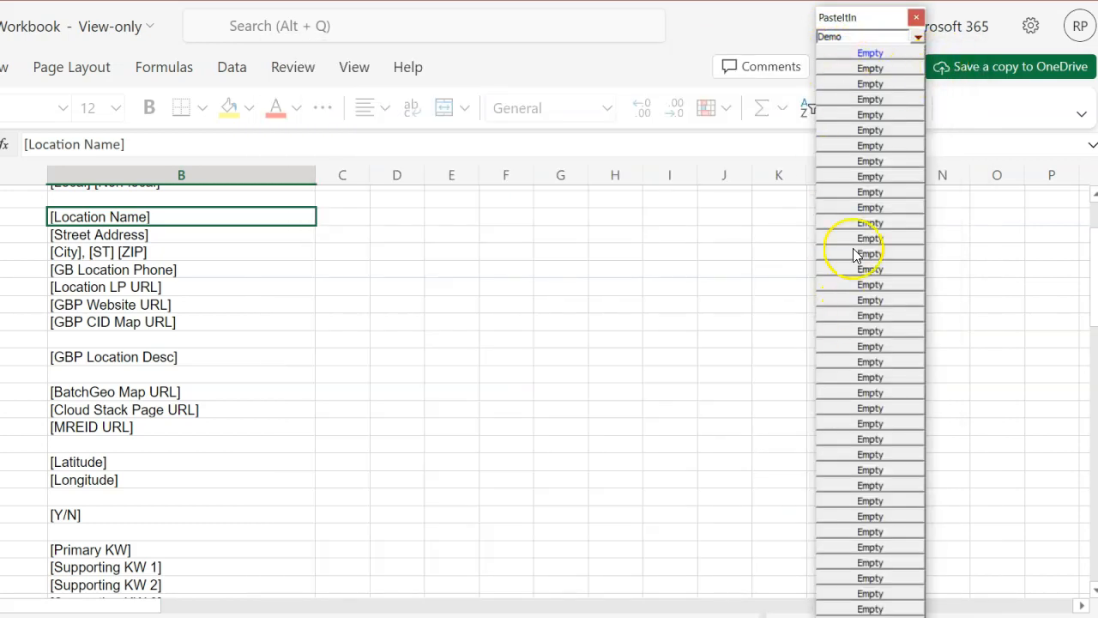
Step: Switch the button window between the Default and Demo groups and reposition it
left_click_drag(875, 23, 899, 16)
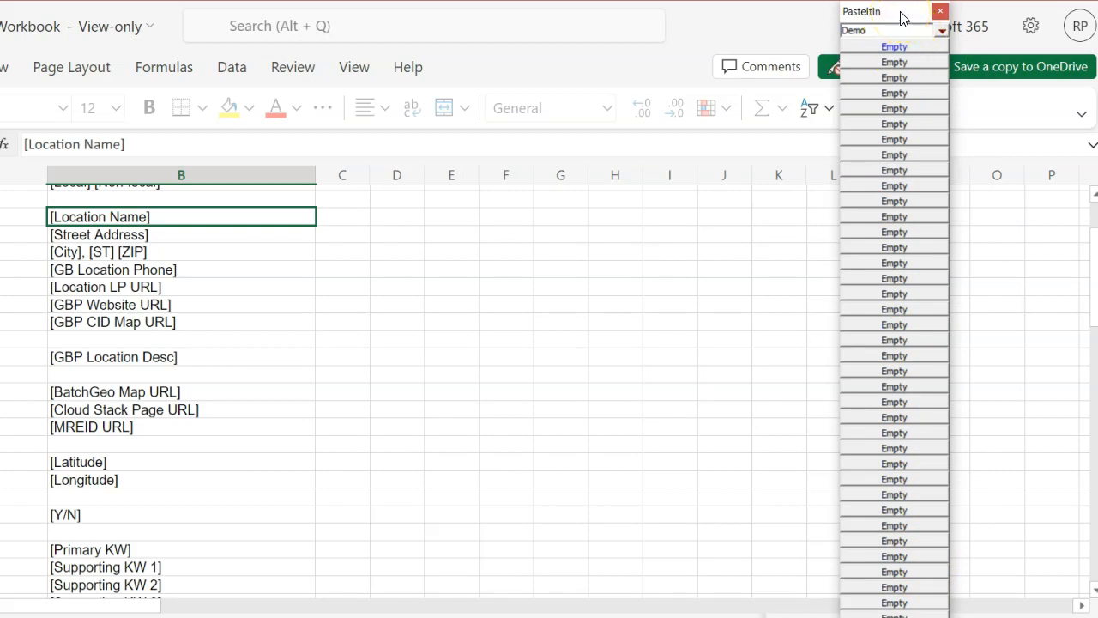
left_click(942, 32)
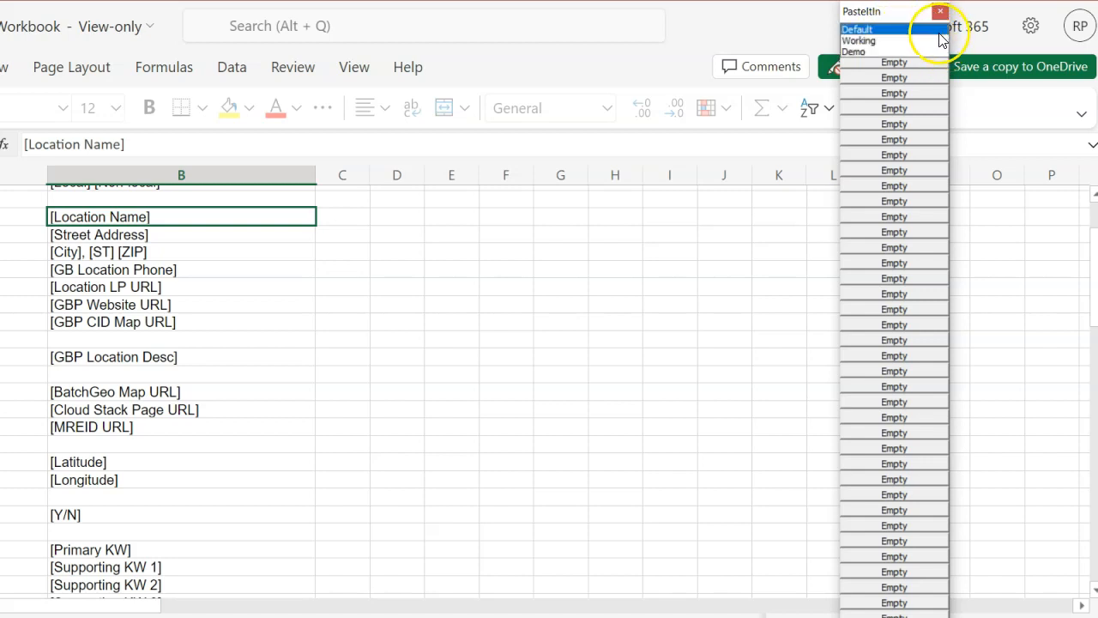
left_click(933, 50)
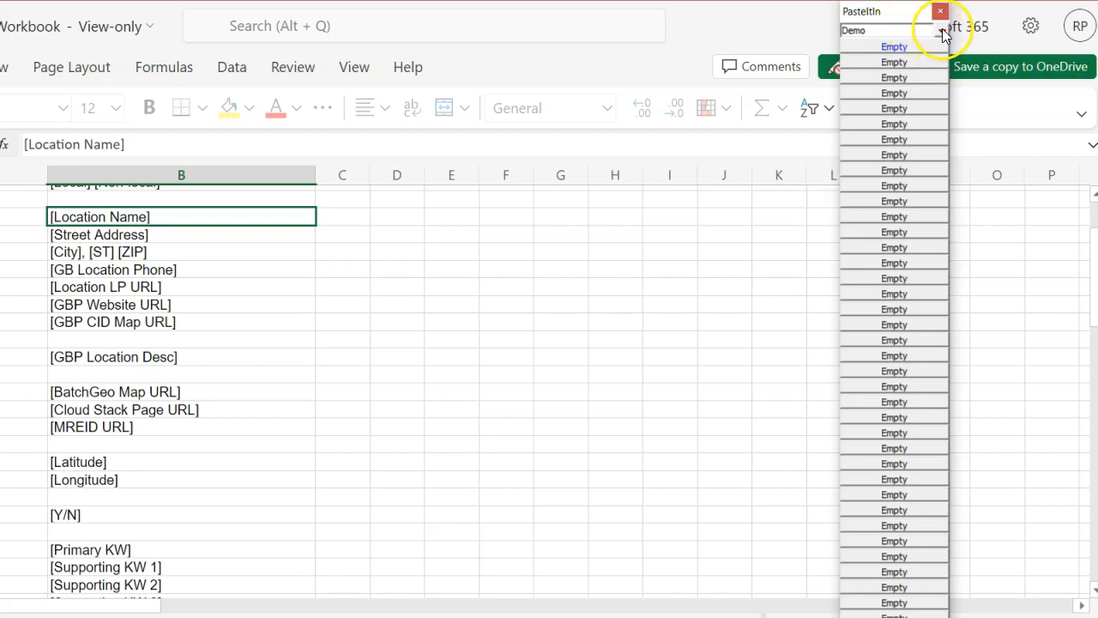
scroll(940, 33, "up", 2)
right_click(950, 32)
left_click(918, 19)
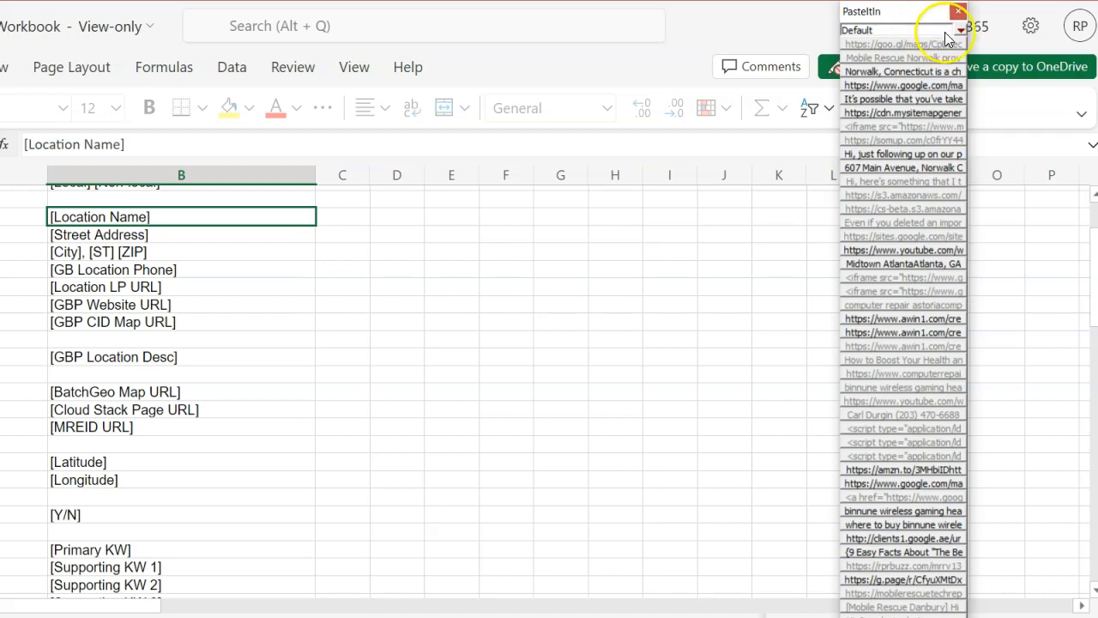
scroll(960, 33, "down", 1)
scroll(963, 32, "down", 1)
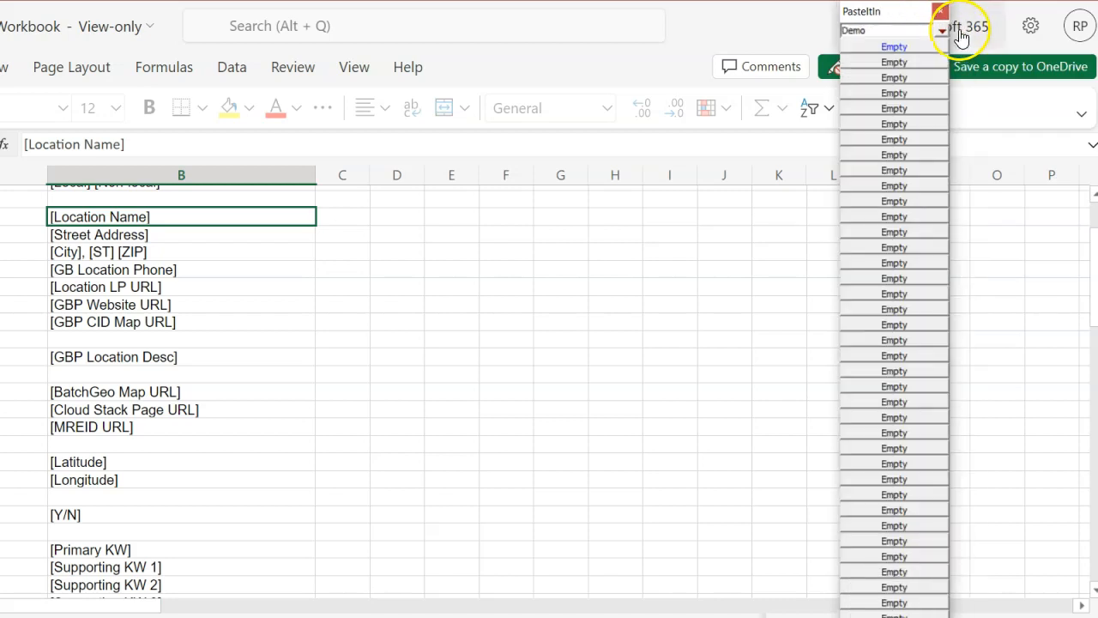
left_click_drag(907, 22, 734, 25)
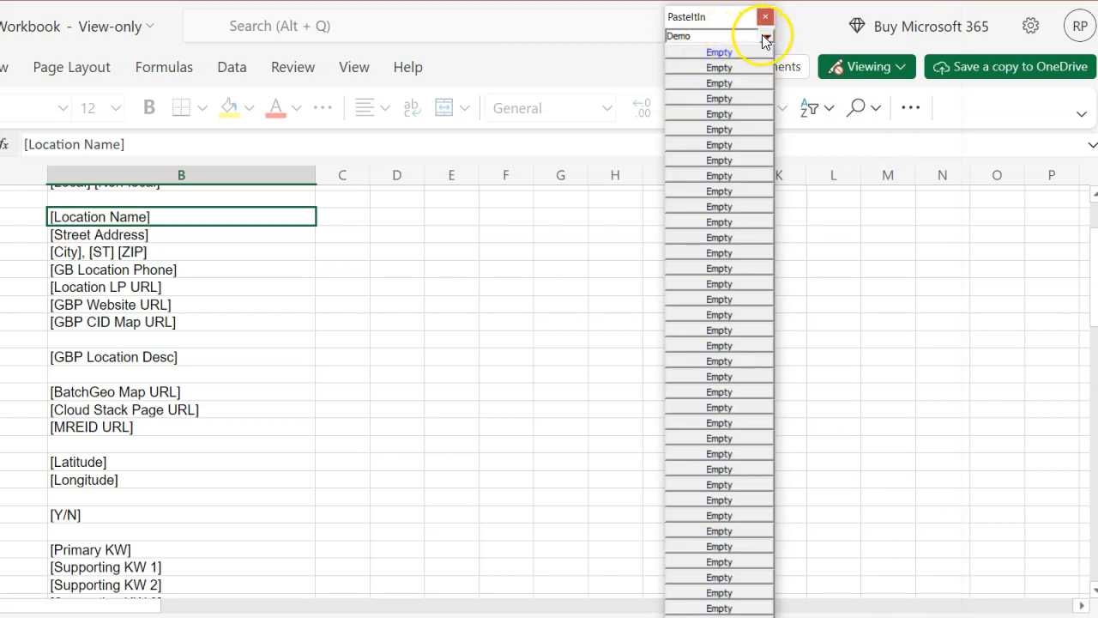
Step: Select the Demo group again and move the clip button window to the top-right corner of the screen
left_click(765, 37)
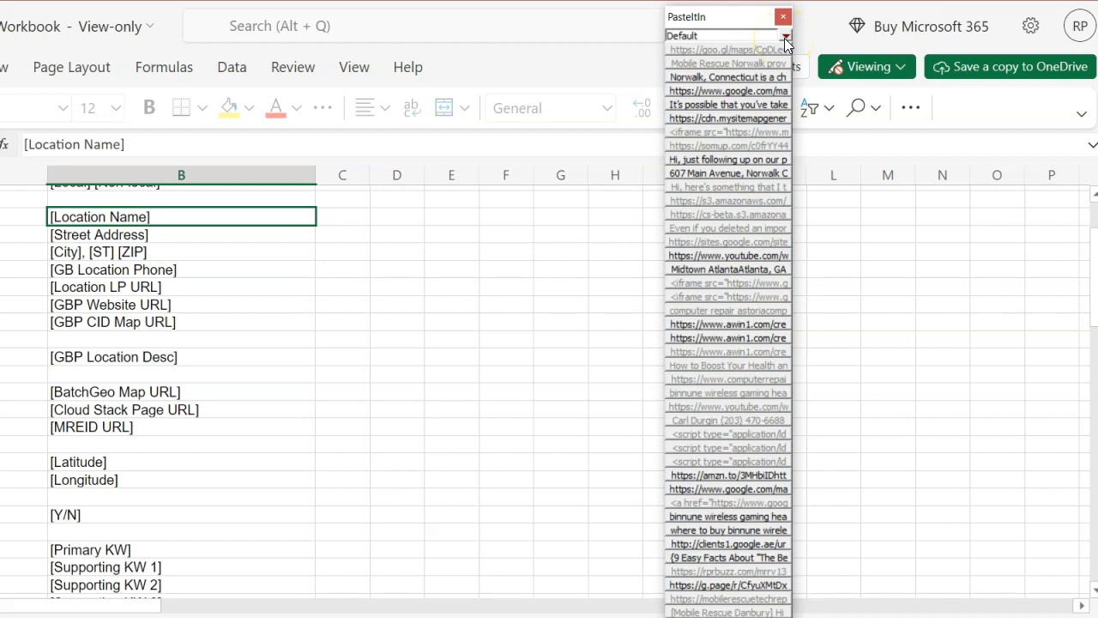
left_click(784, 37)
left_click(777, 50)
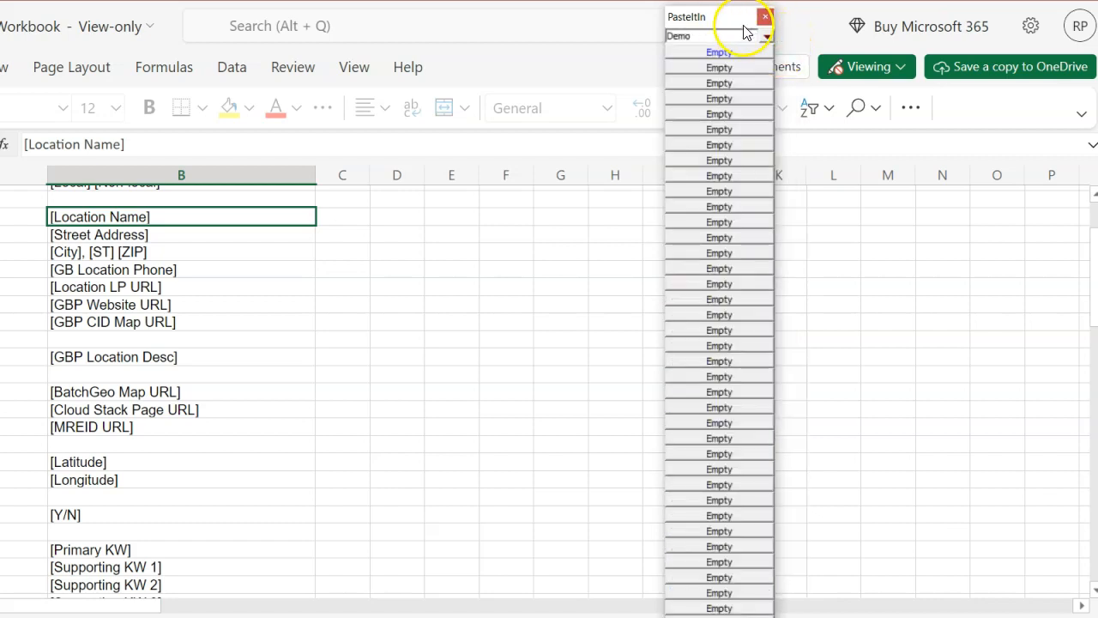
left_click(774, 35)
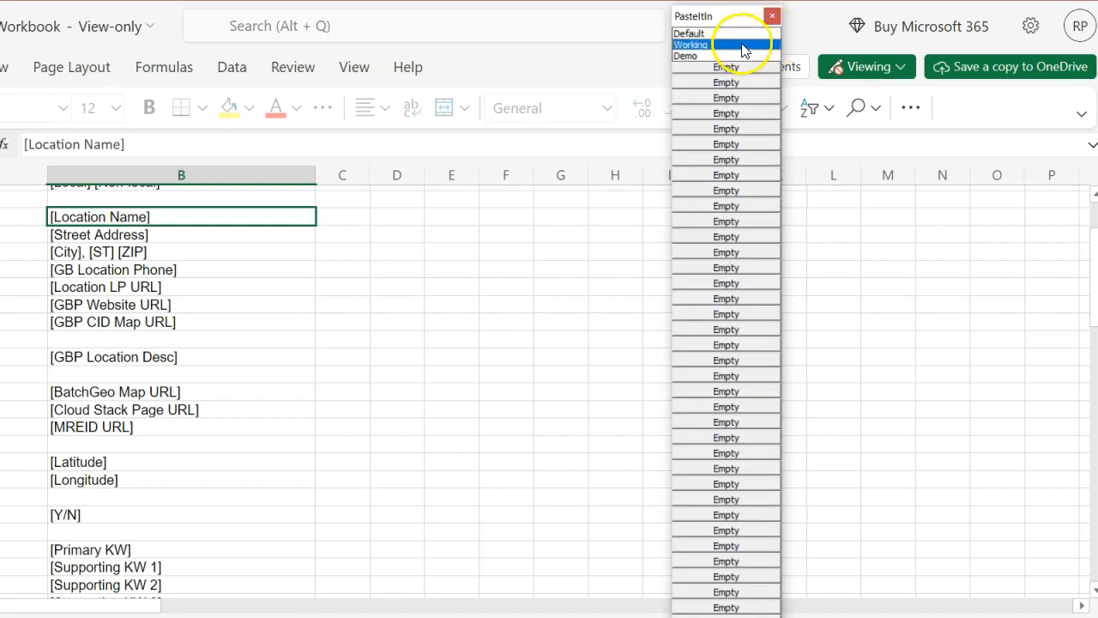
left_click(740, 55)
left_click_drag(912, 17, 987, 11)
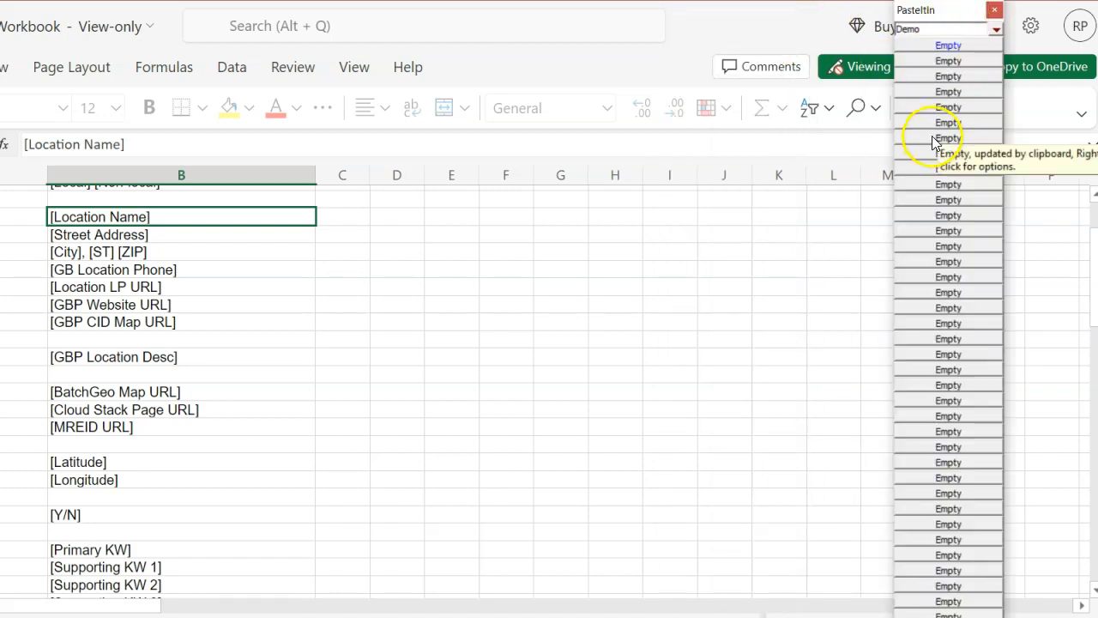
Step: Copy the placeholder cells from Location Name down to Cloud Stack Page URL into the Demo clip buttons
left_click(211, 218)
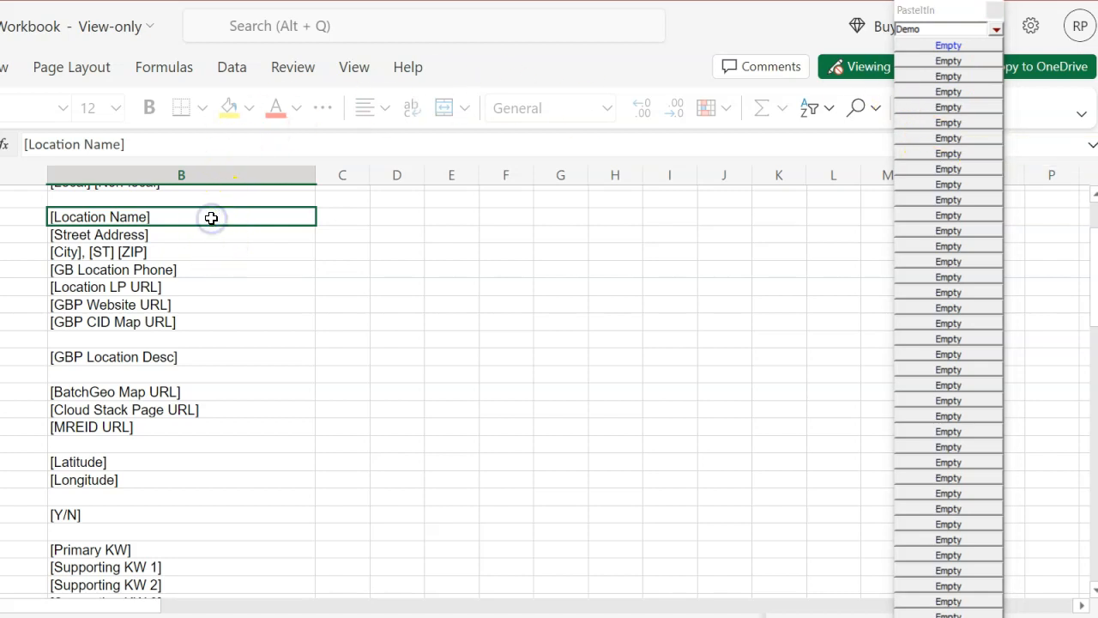
right_click(211, 218)
left_click(257, 282)
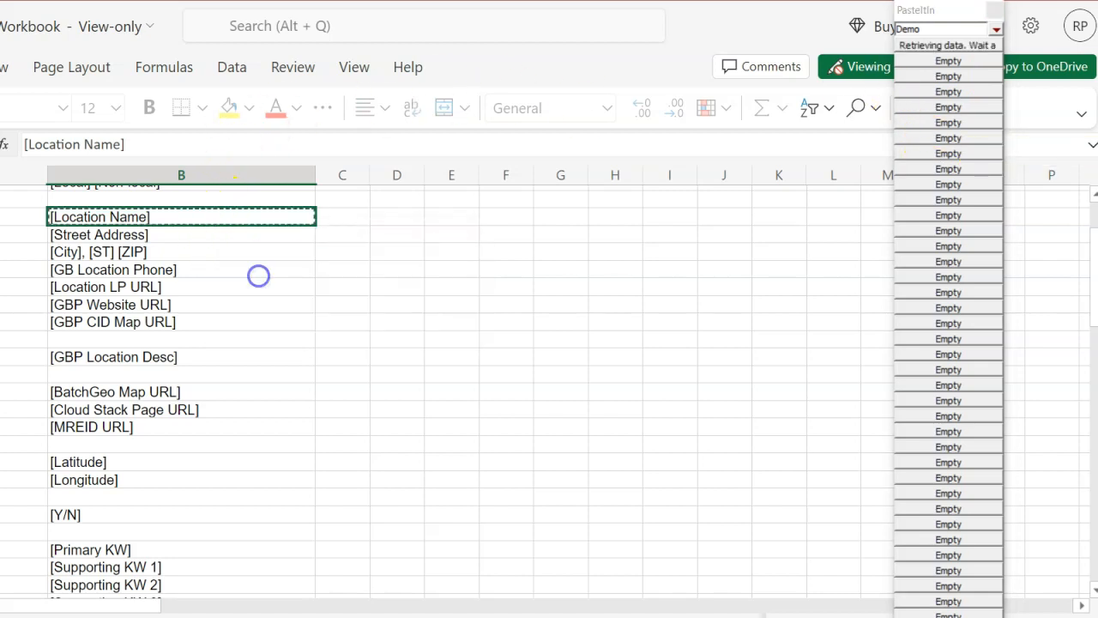
left_click(187, 238)
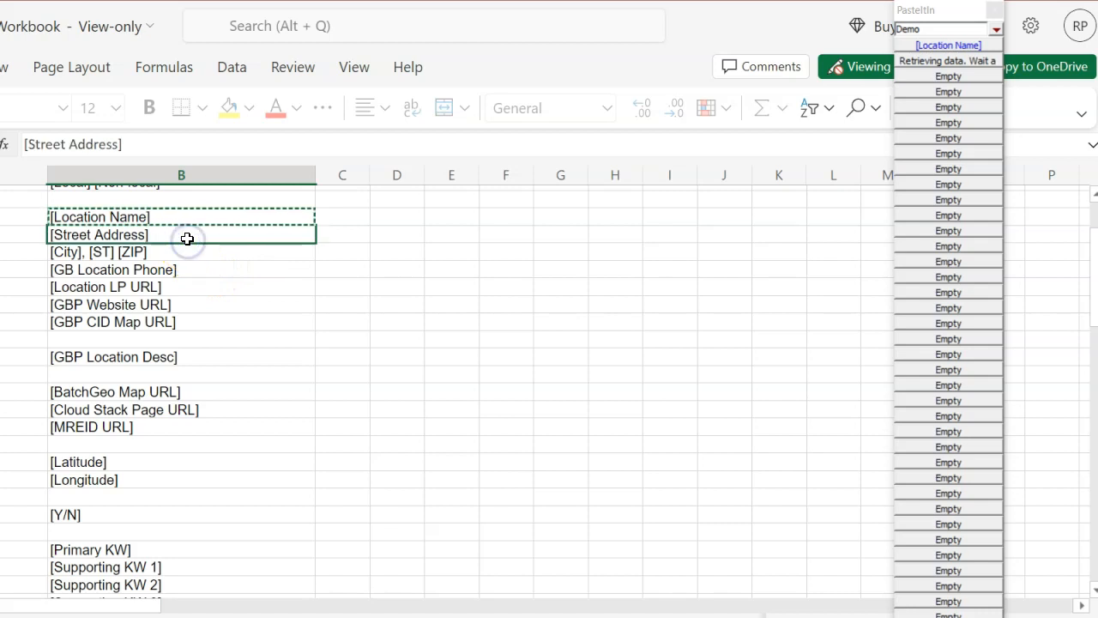
right_click(187, 240)
left_click(245, 302)
left_click(208, 353)
Step: Copy the MREID URL, Latitude, Longitude and Primary KW cells into further clip buttons
left_click(201, 461)
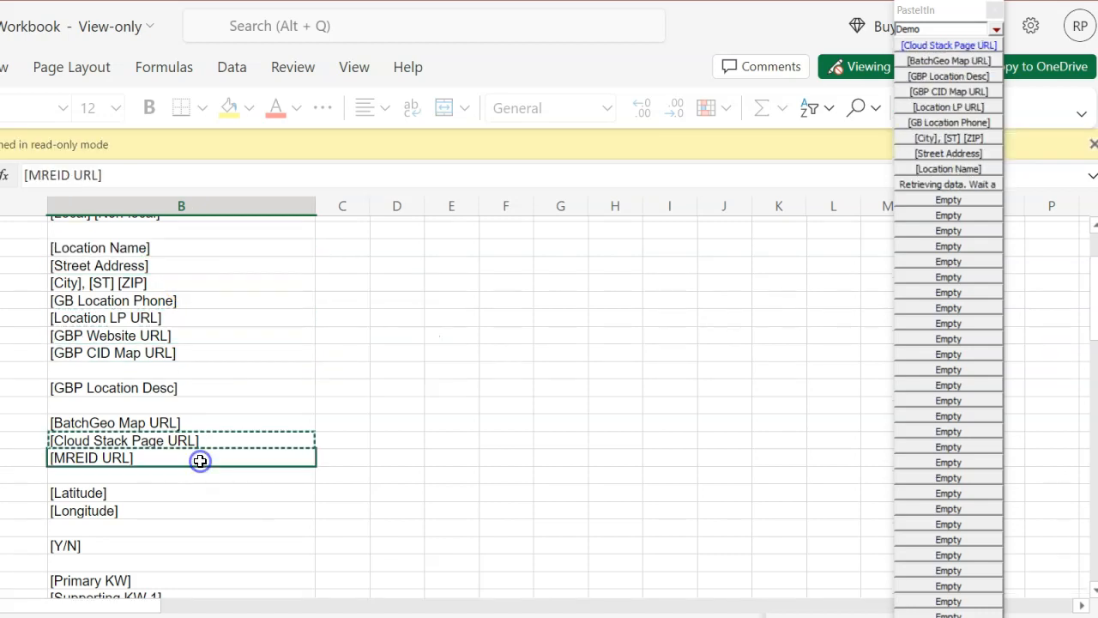
key("ctrl+c")
left_click(197, 492)
key("ctrl+c")
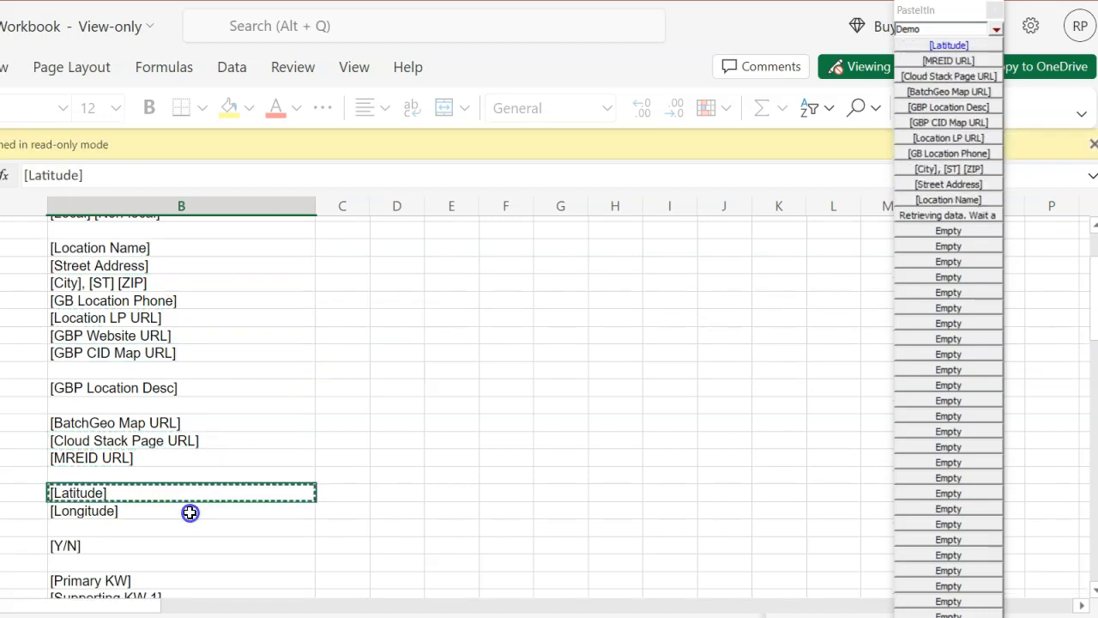
left_click(189, 512)
key("ctrl+c")
left_click(191, 544)
left_click(183, 577)
key("ctrl+c")
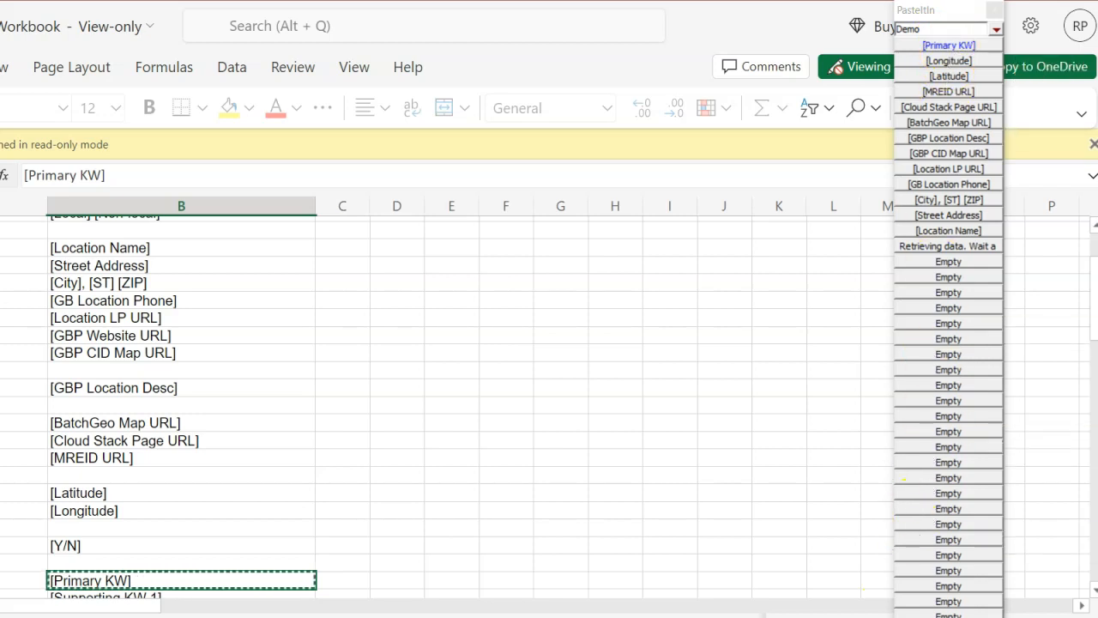
Step: Make the Primary KW and Longitude clip buttons permanent
right_click(970, 45)
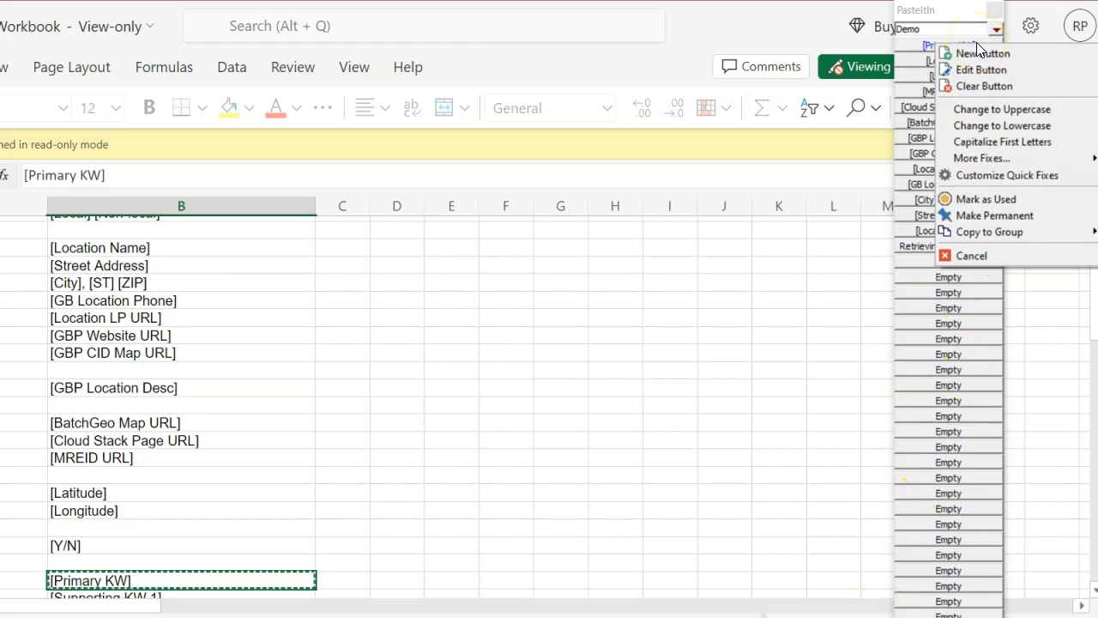
left_click(981, 223)
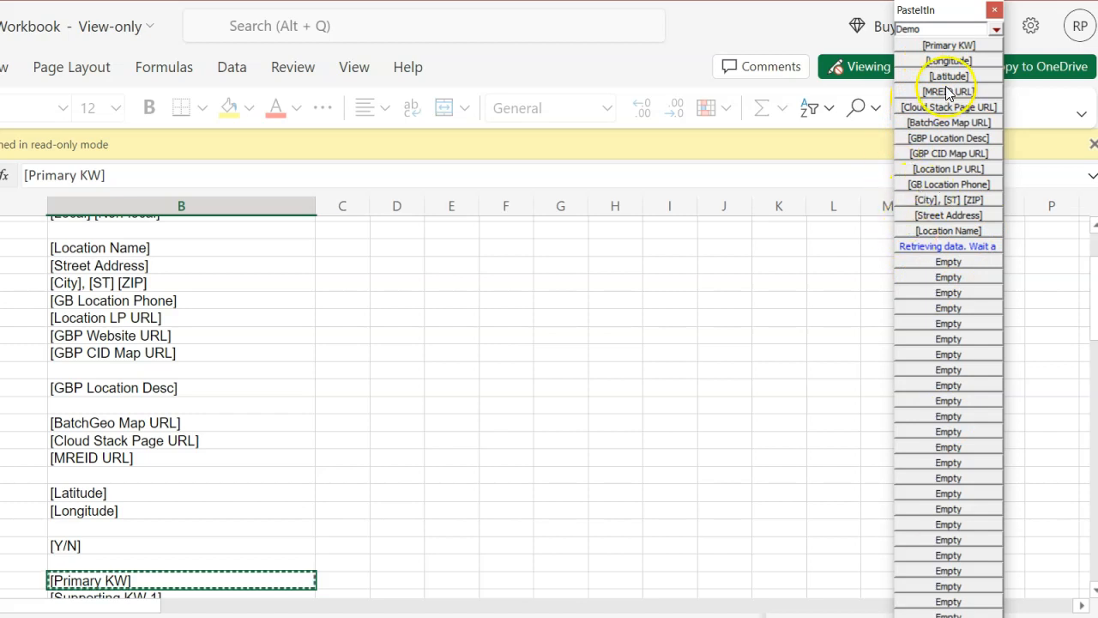
right_click(983, 67)
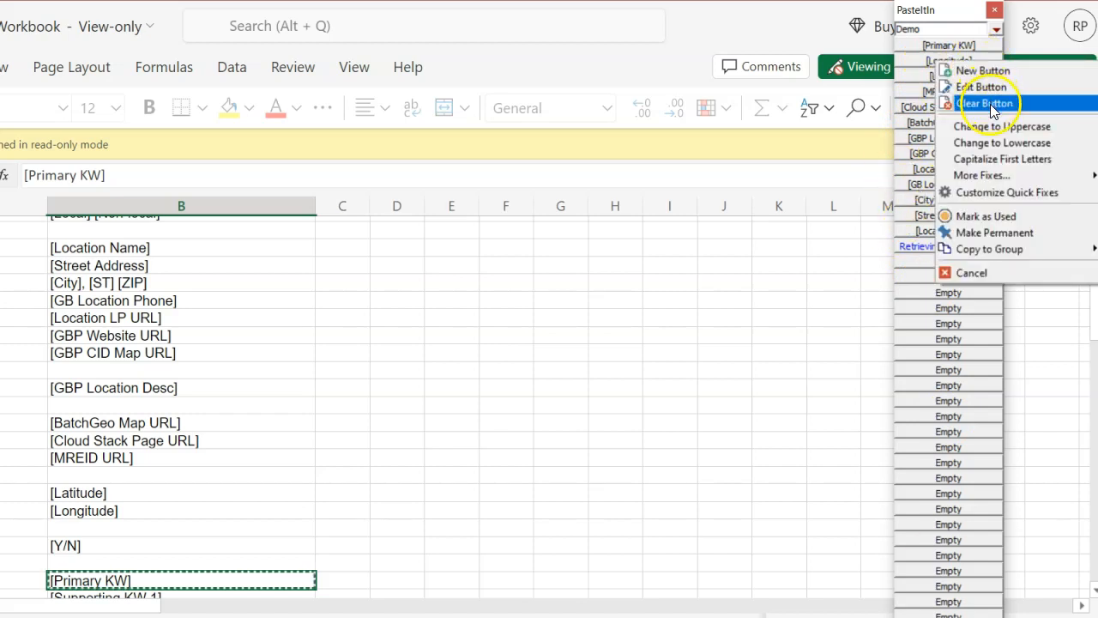
left_click(1005, 234)
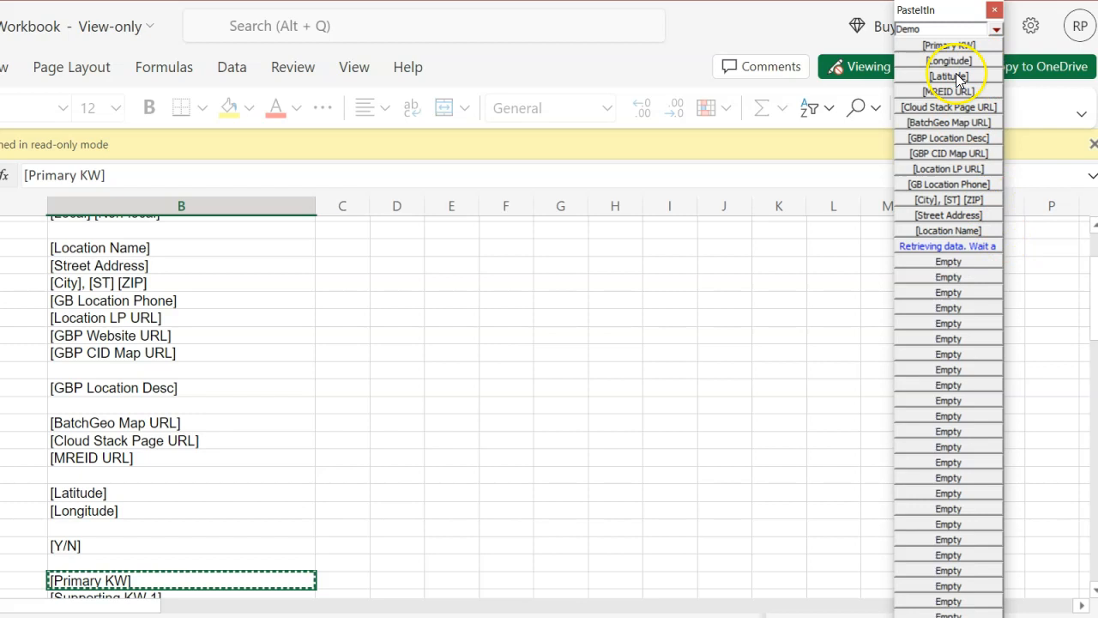
Step: Open Group Options for the Demo group and make the BatchGeo Map URL button permanent
right_click(926, 32)
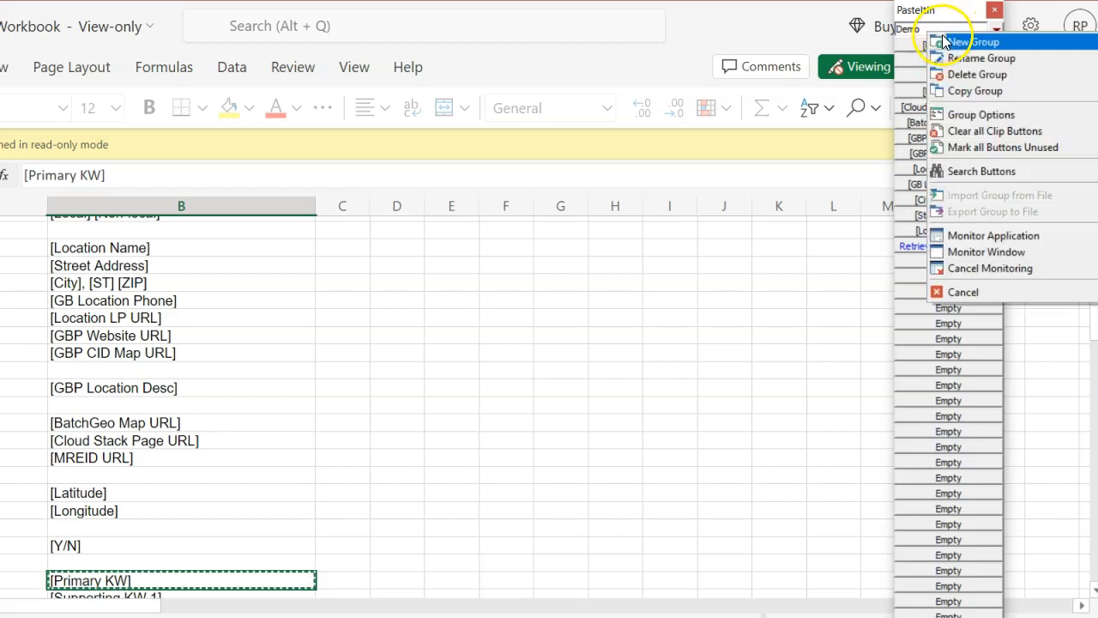
left_click(966, 116)
left_click(514, 157)
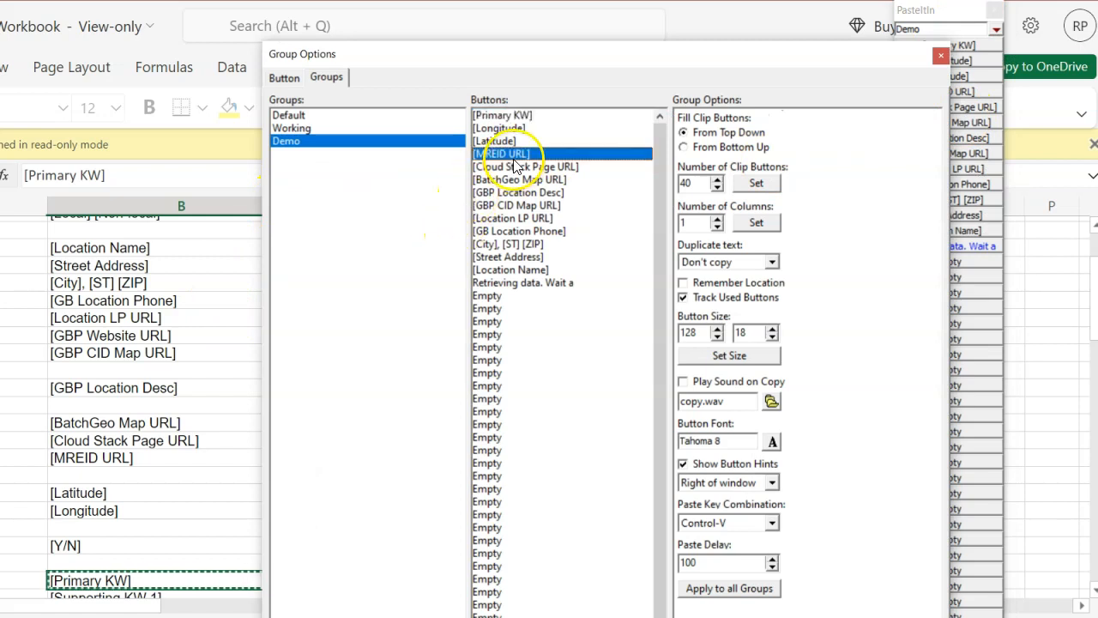
left_click(517, 182)
right_click(518, 182)
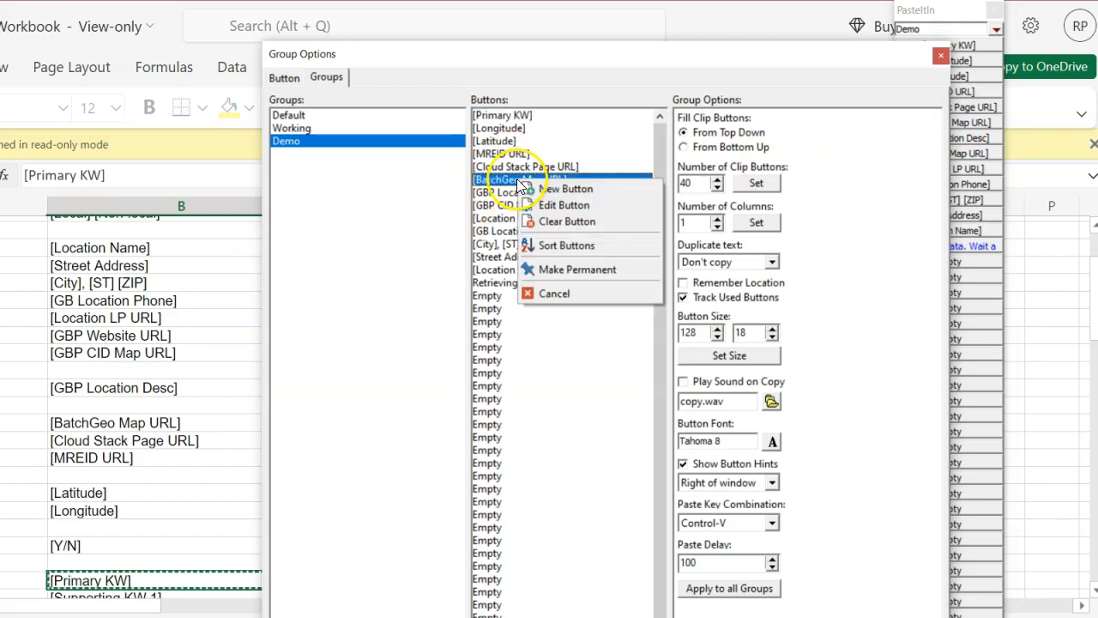
left_click(589, 272)
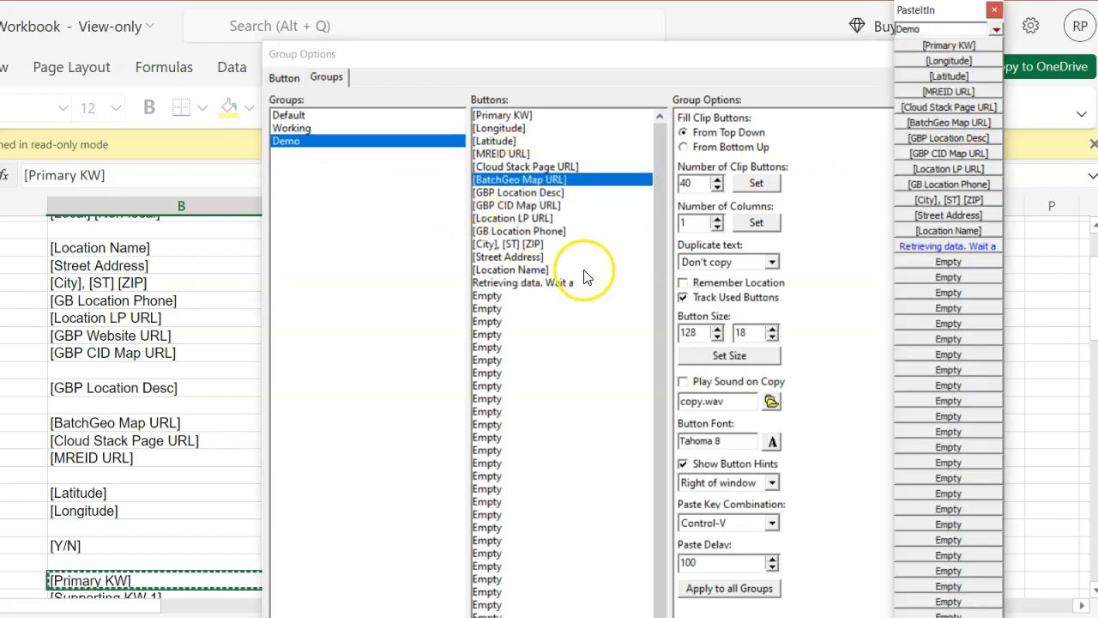
Step: Make the GBP Location Desc, GBP CID Map URL and Location LP URL buttons permanent
left_click(498, 192)
right_click(498, 192)
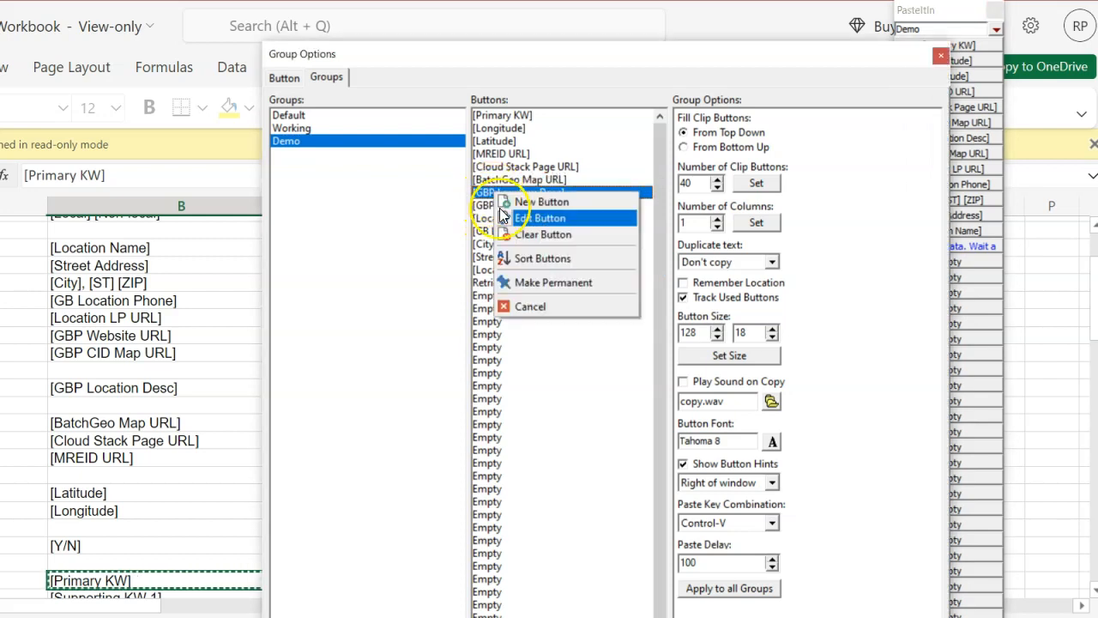
left_click(554, 284)
left_click(525, 206)
right_click(525, 206)
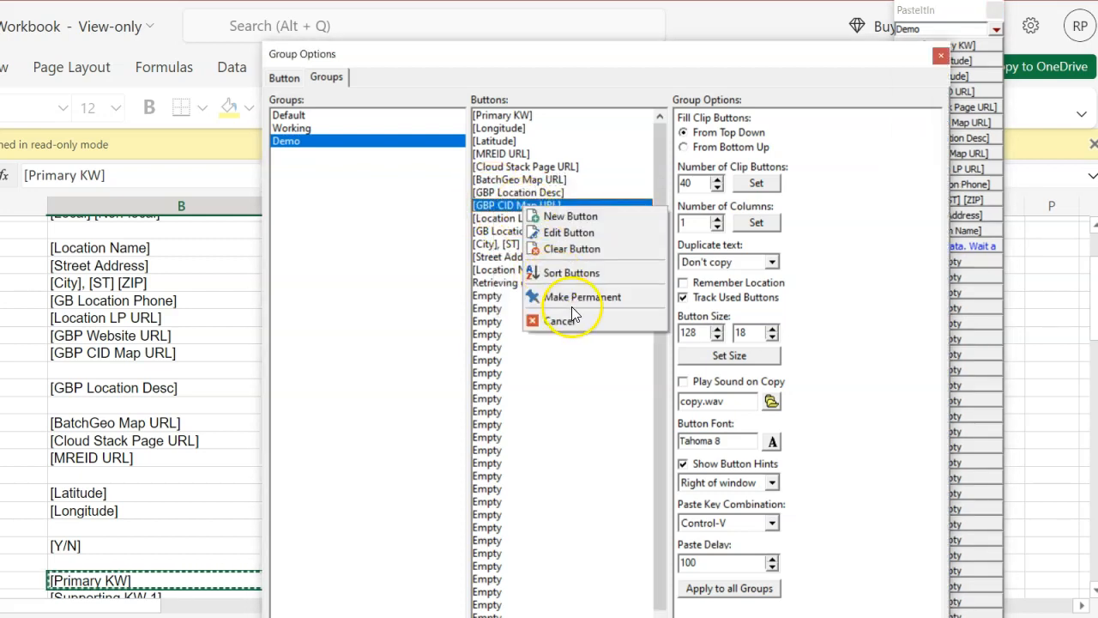
left_click(571, 302)
left_click(532, 219)
right_click(532, 220)
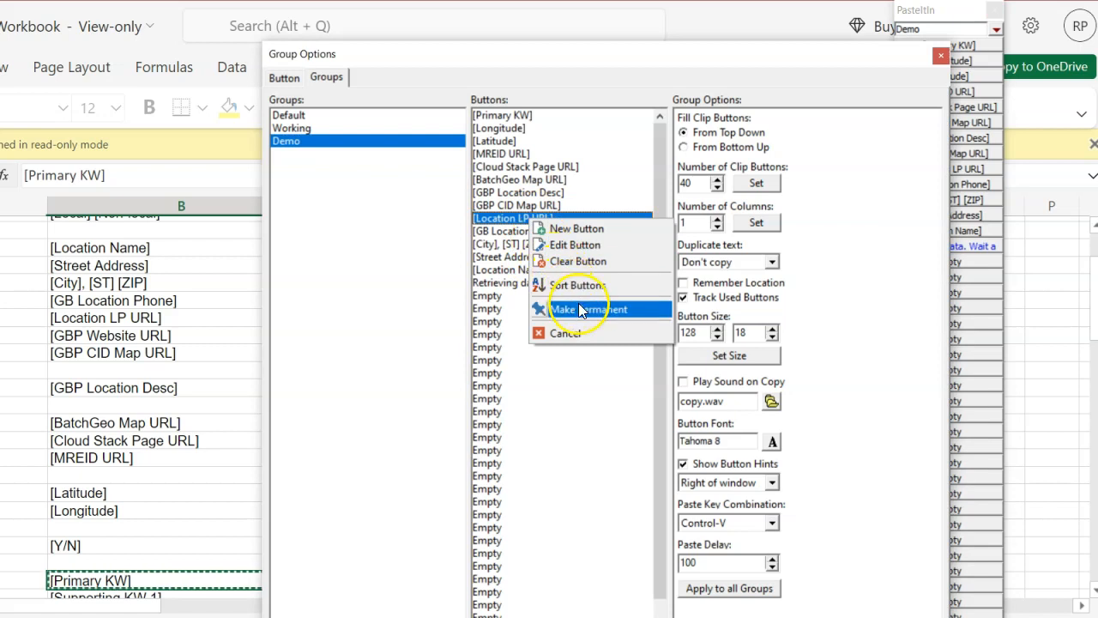
left_click(578, 303)
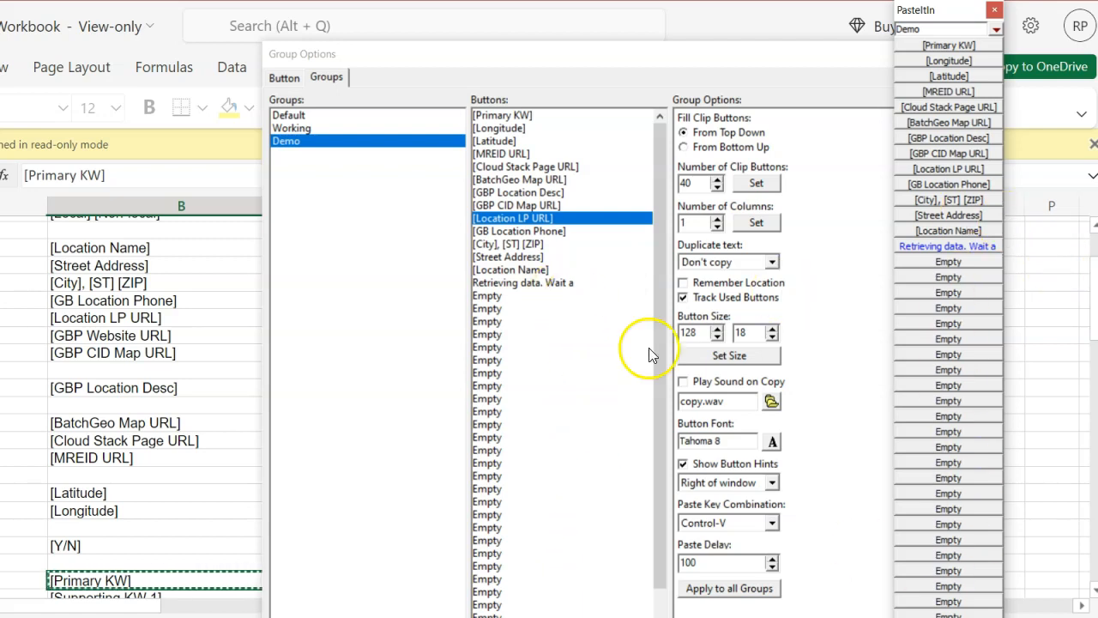
Step: Set the Demo group's number of clip buttons to 30 and close Group Options
left_click(717, 180)
left_click(718, 180)
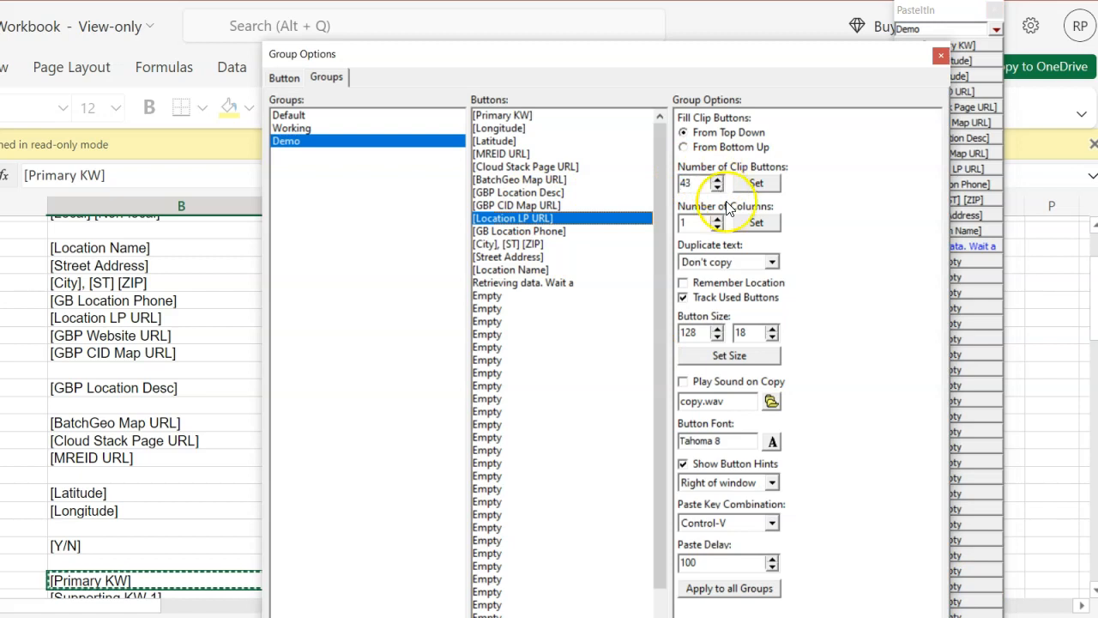
double_click(706, 179)
type("30")
left_click(757, 183)
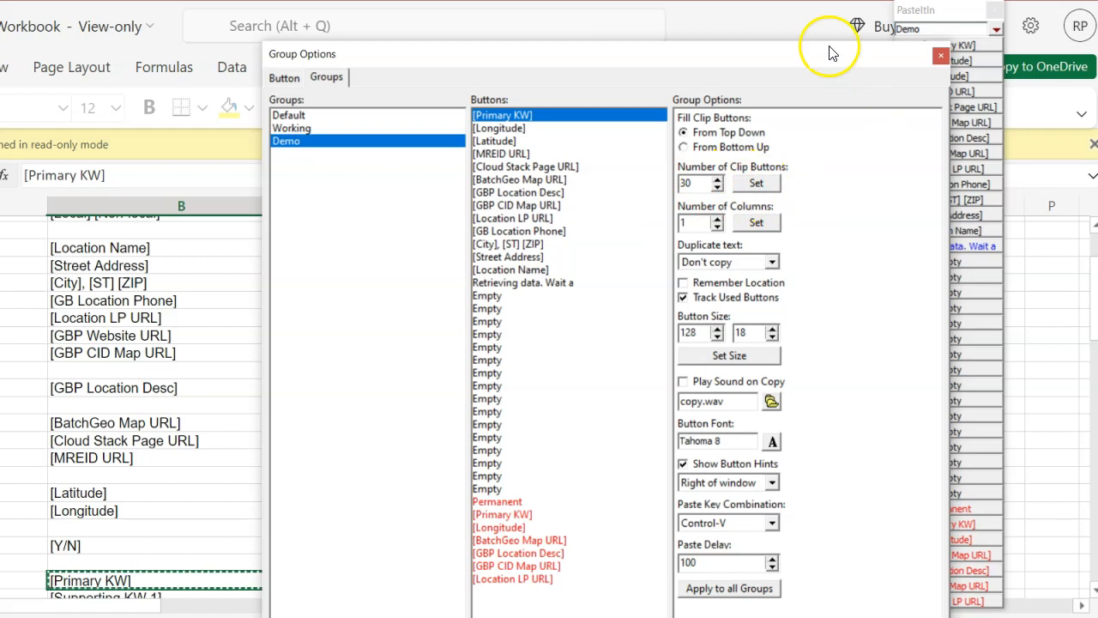
left_click(941, 56)
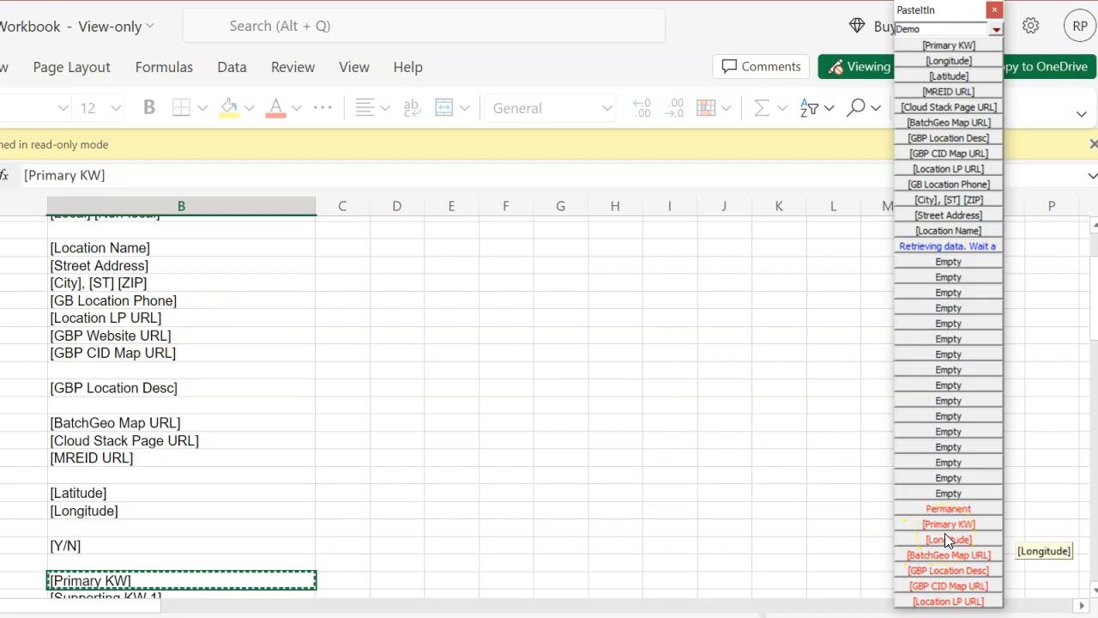
Step: Switch to the HTML editor and open a new blank document
left_click(1087, 112)
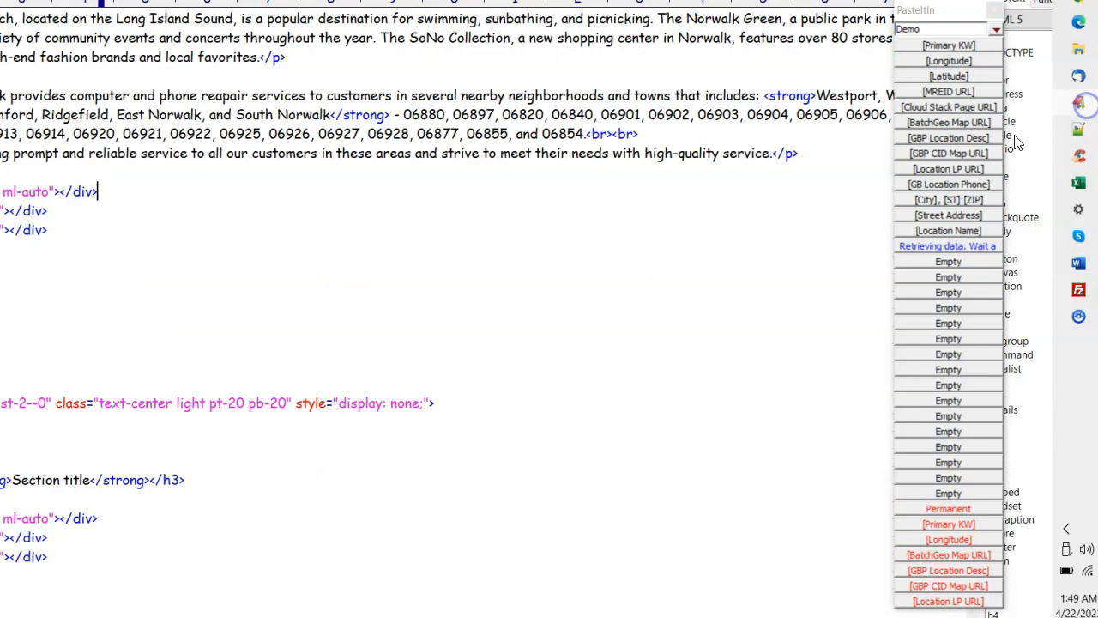
left_click(0, 0)
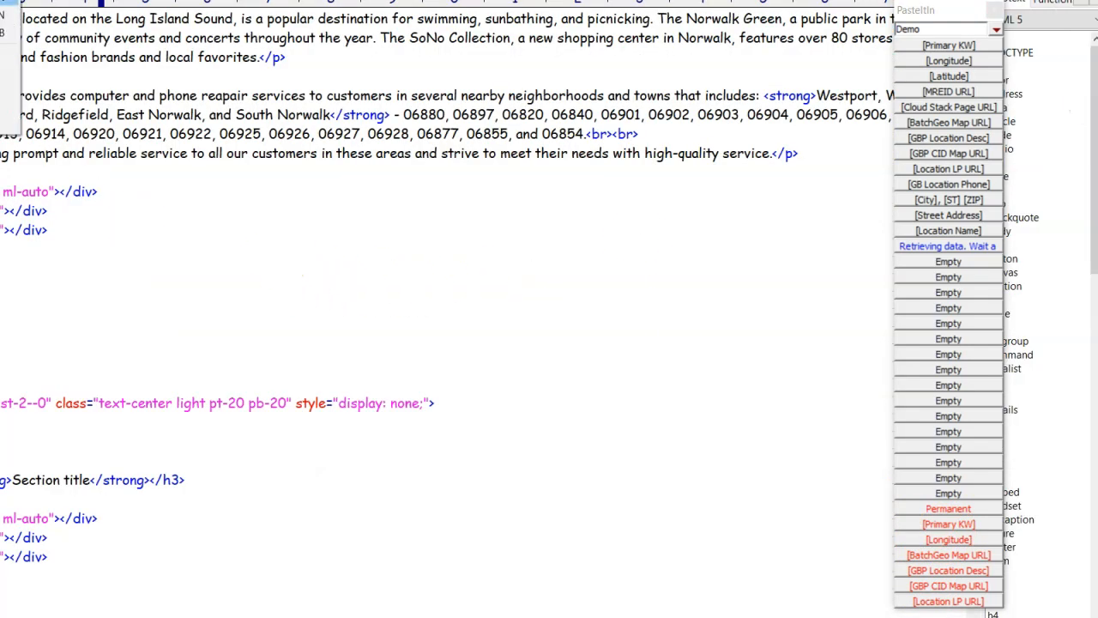
left_click(3, 3)
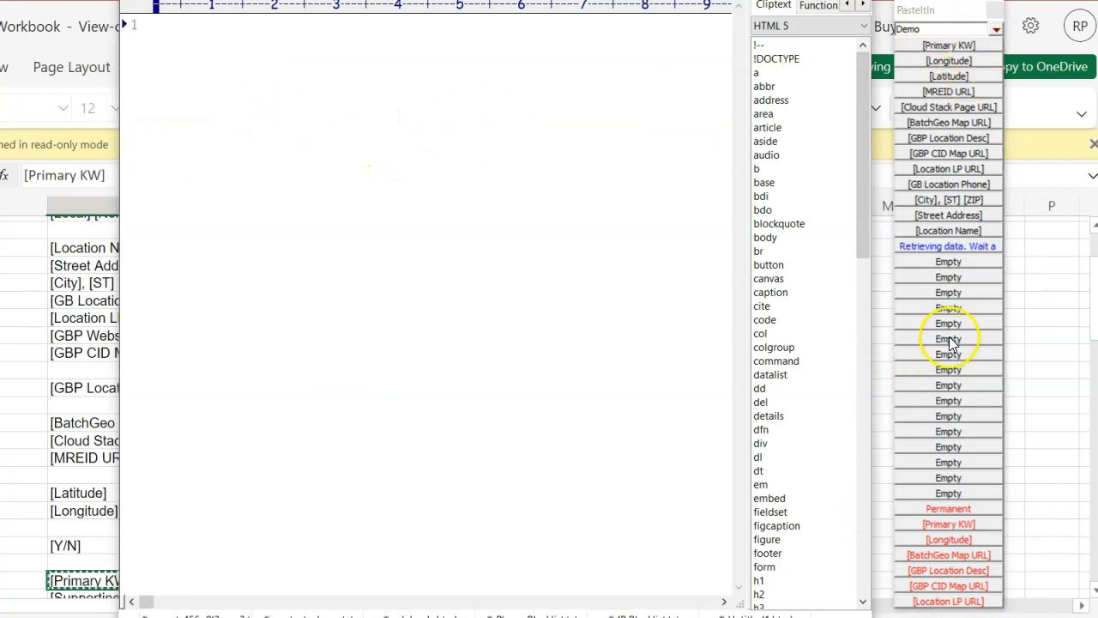
Step: Paste the Location Name, Street Address, City ST ZIP, GB Location Phone and Location LP URL clips on separate lines
left_click(990, 227)
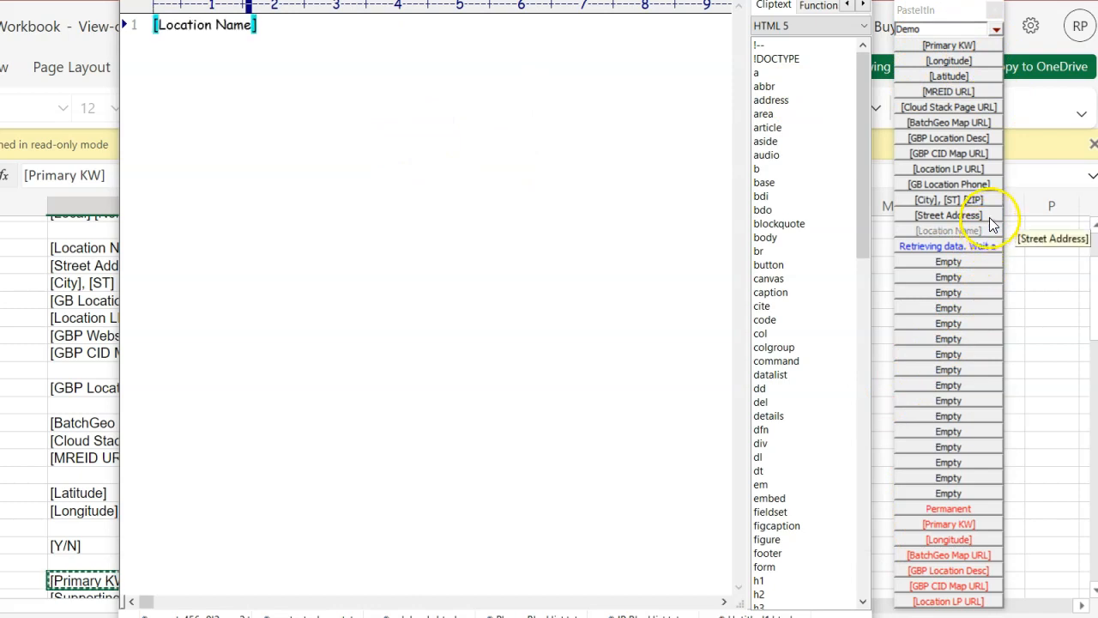
left_click(988, 214)
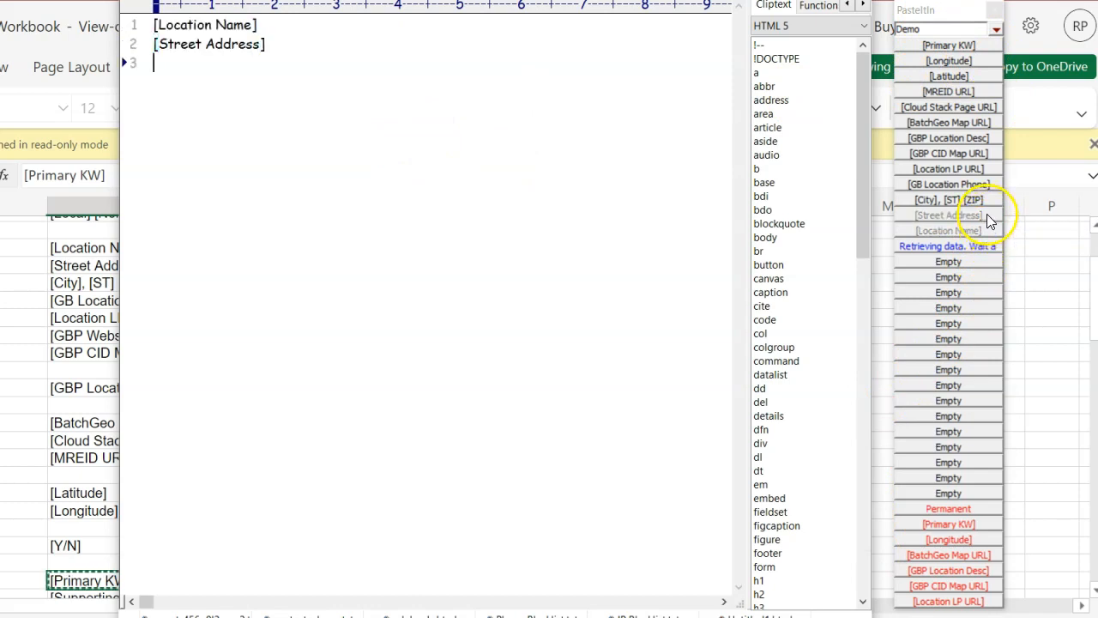
left_click(989, 206)
left_click(988, 185)
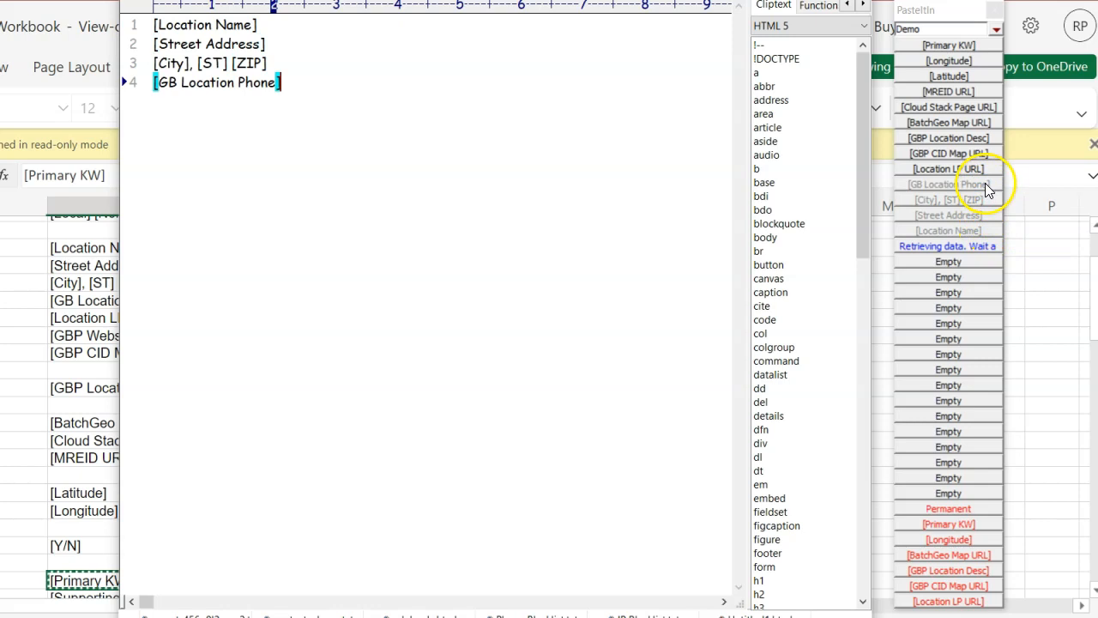
left_click(985, 170)
Step: Paste the GBP CID Map URL, GBP Location Desc, BatchGeo Map URL, Cloud Stack Page URL and MREID URL clips
left_click(978, 153)
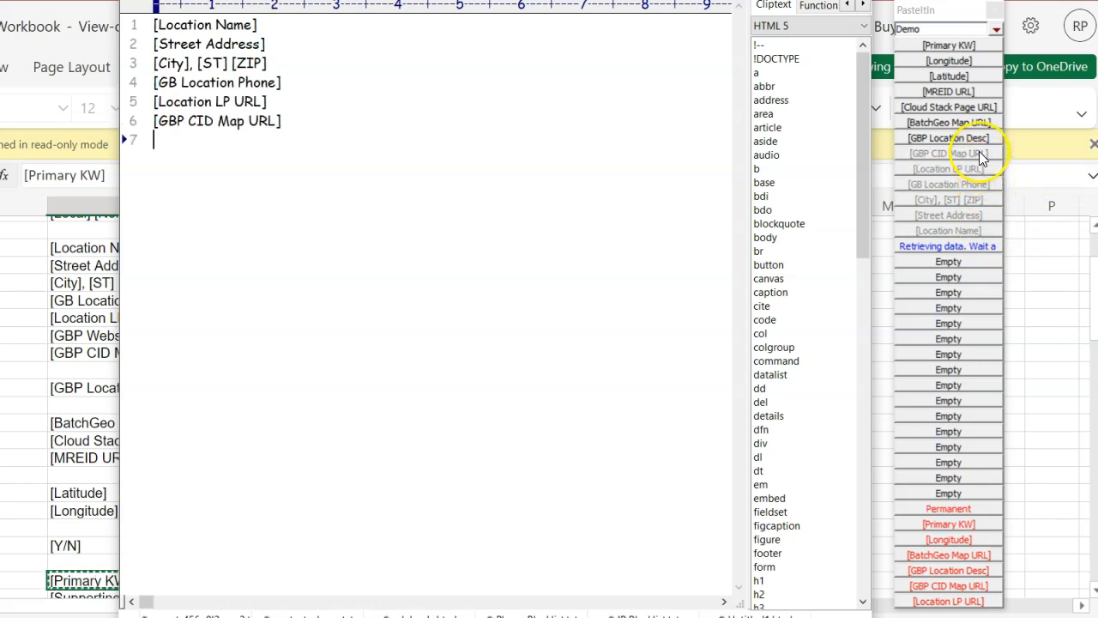
left_click(976, 139)
left_click(965, 122)
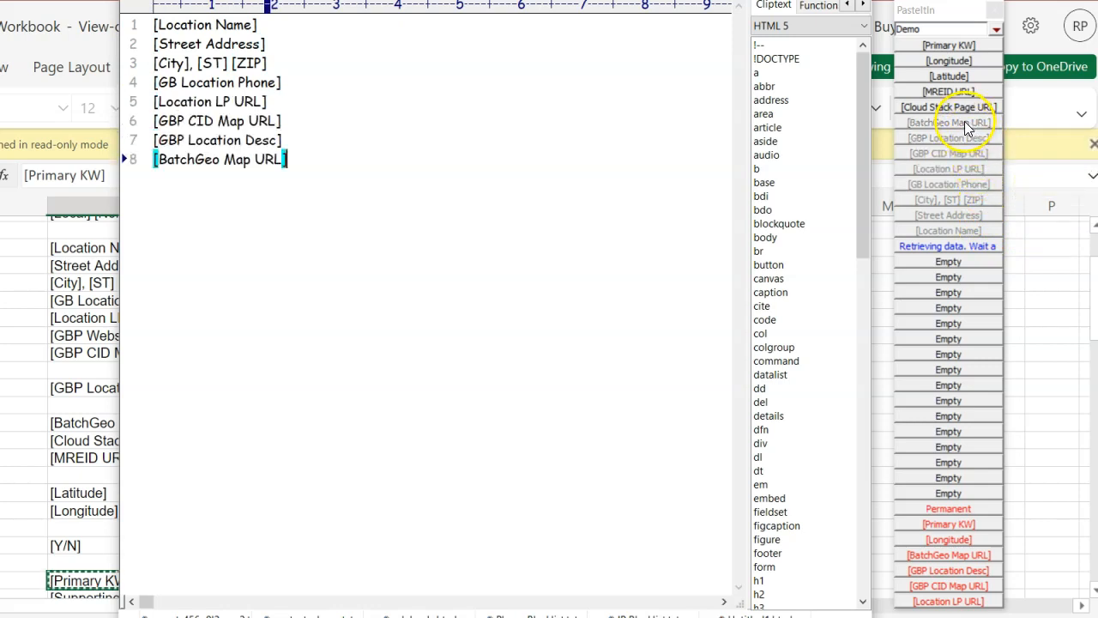
left_click(959, 108)
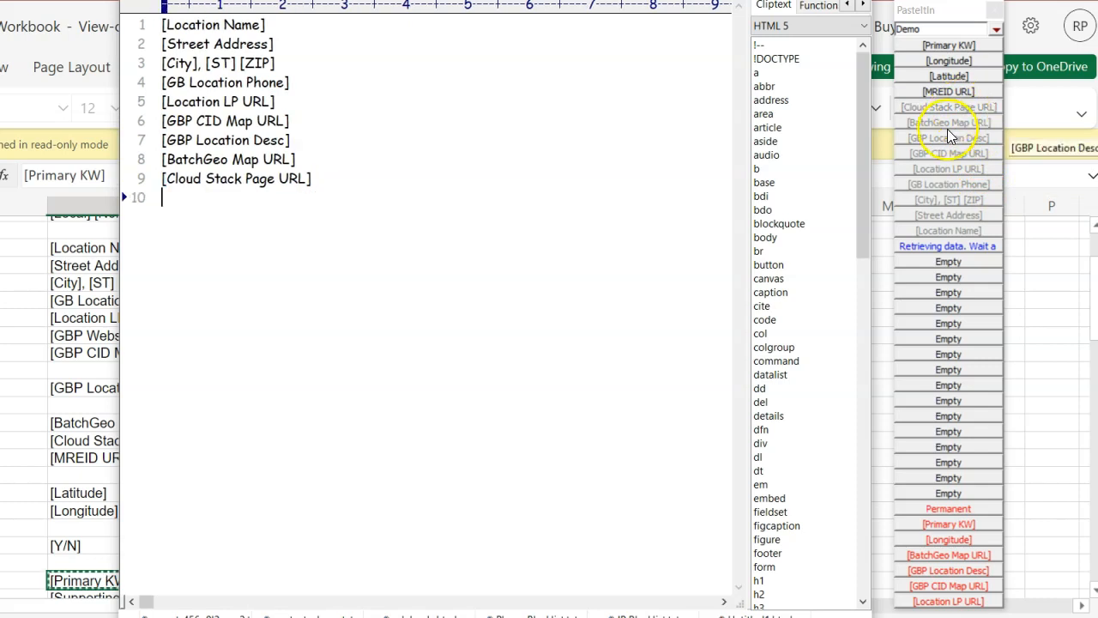
left_click(937, 92)
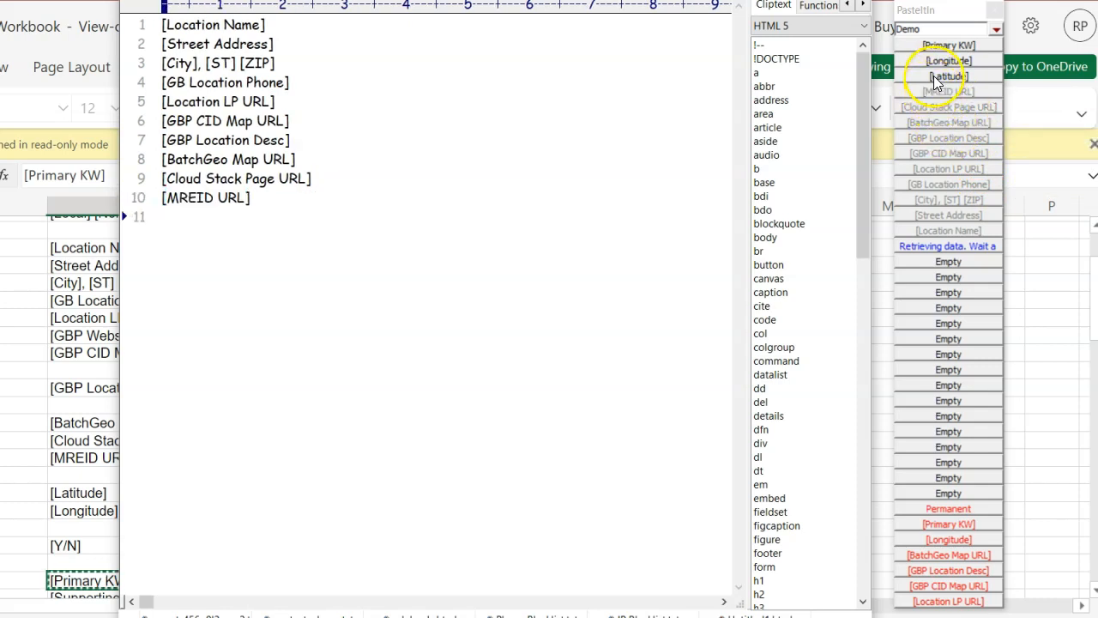
Step: Paste the Latitude clip on a new line, then switch back to the Excel workbook
left_click(937, 77)
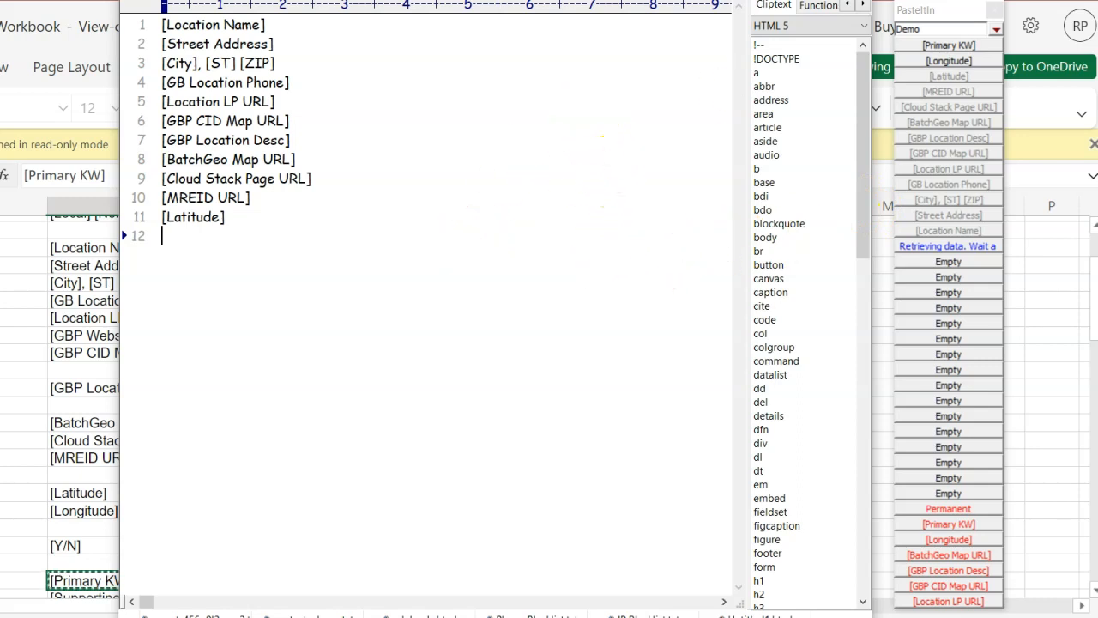
key("alt+Tab")
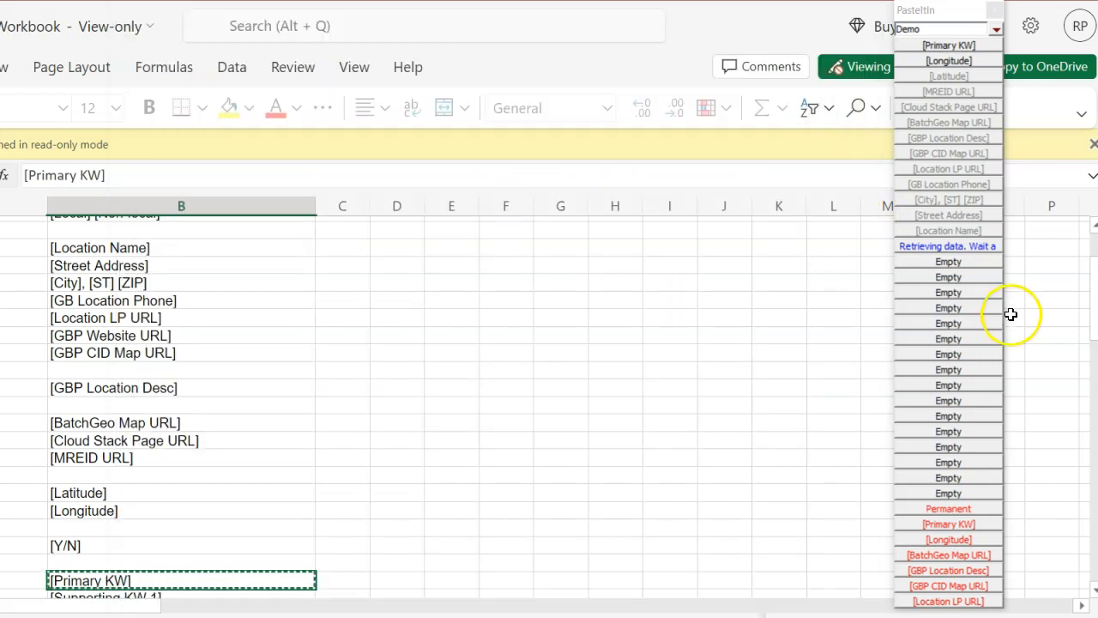
Step: Open the BatchGeo Map URL clip button in the button editor and close it
right_click(949, 121)
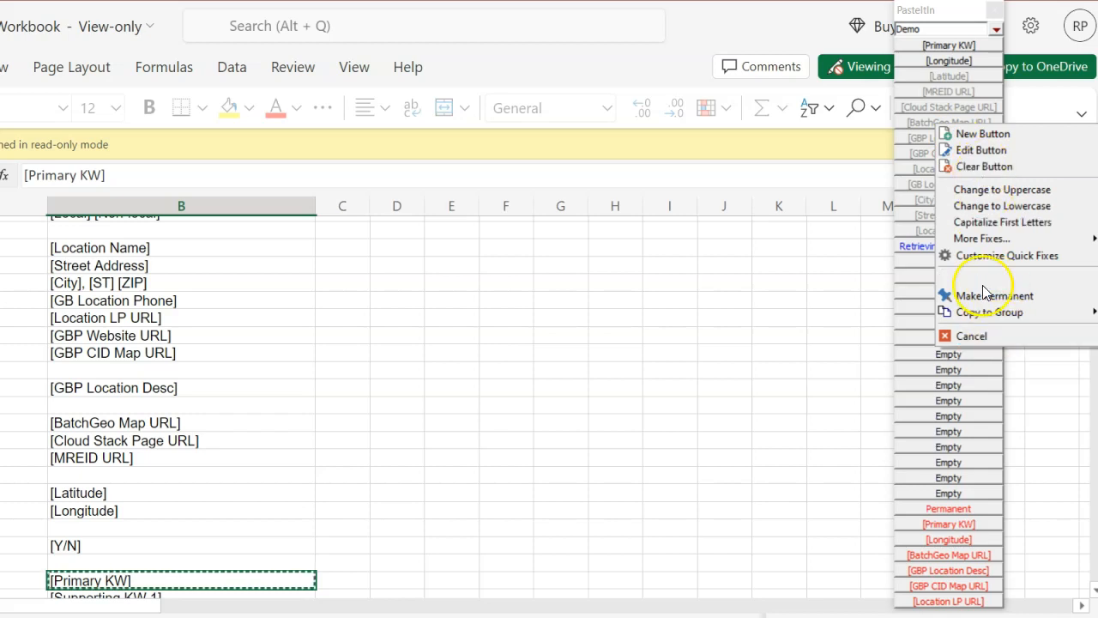
left_click(978, 150)
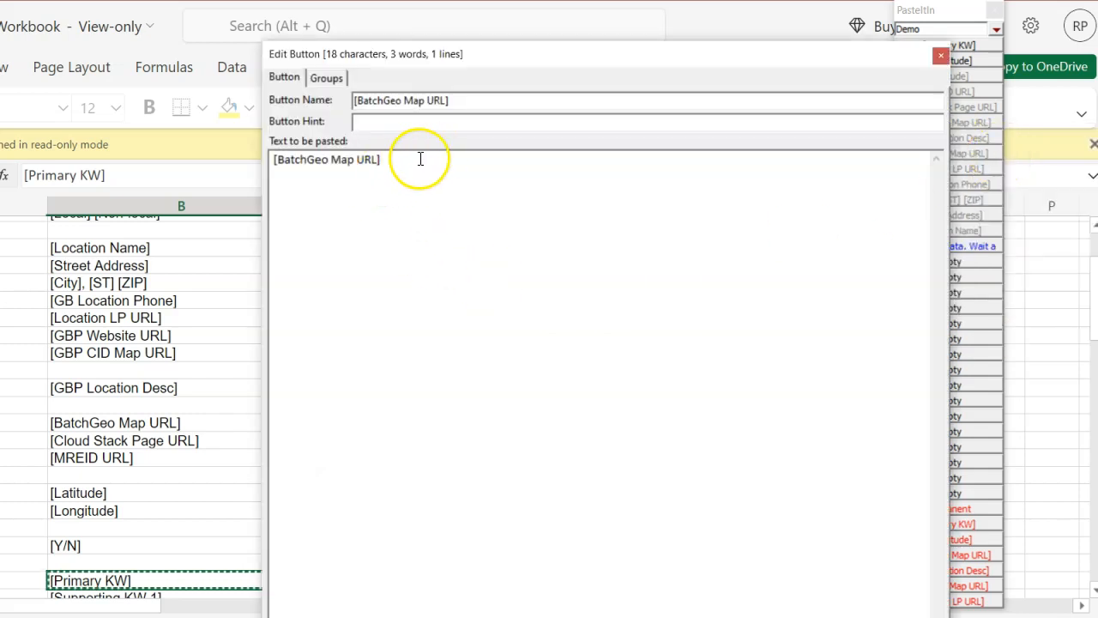
left_click(740, 616)
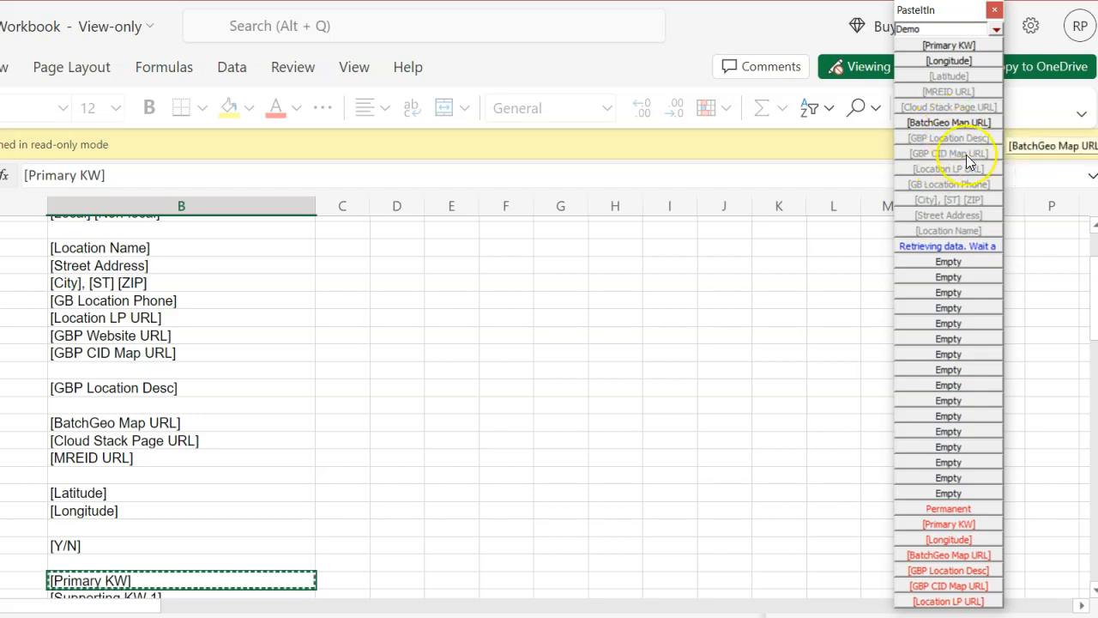
Step: Clear the 'Retrieving data' button and the Location Name clip button from the Demo group
right_click(940, 245)
left_click(982, 286)
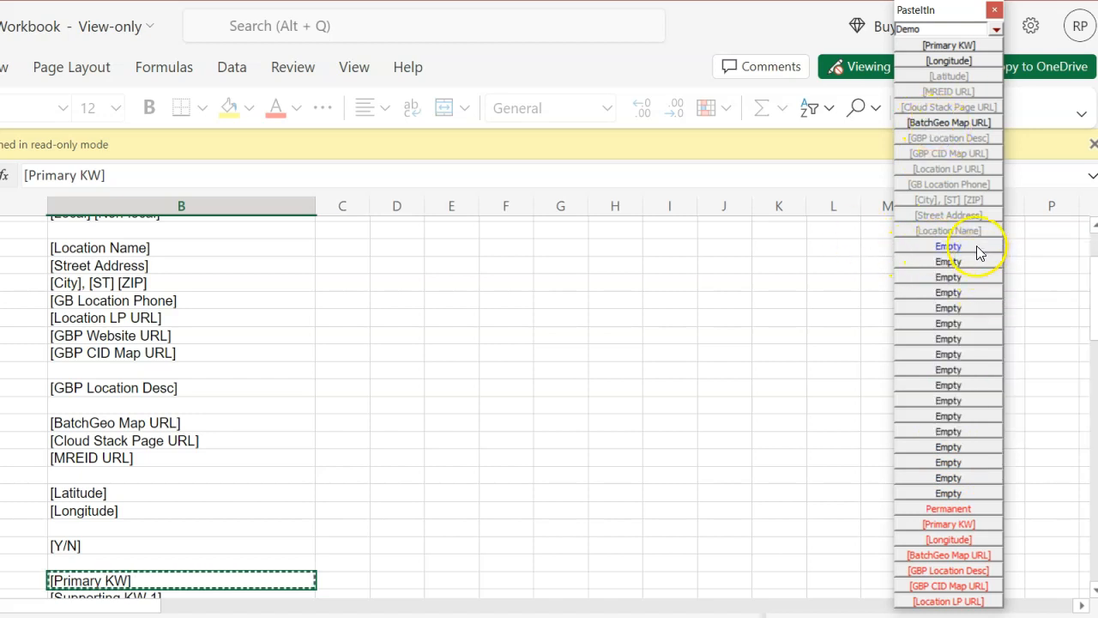
right_click(982, 230)
left_click(995, 275)
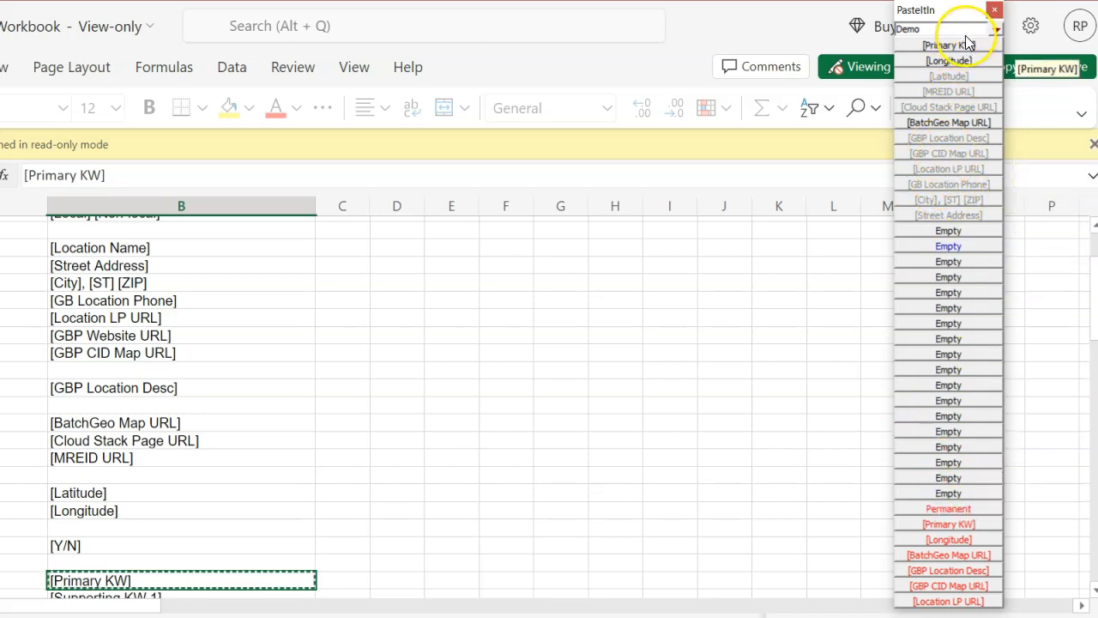
left_click(996, 29)
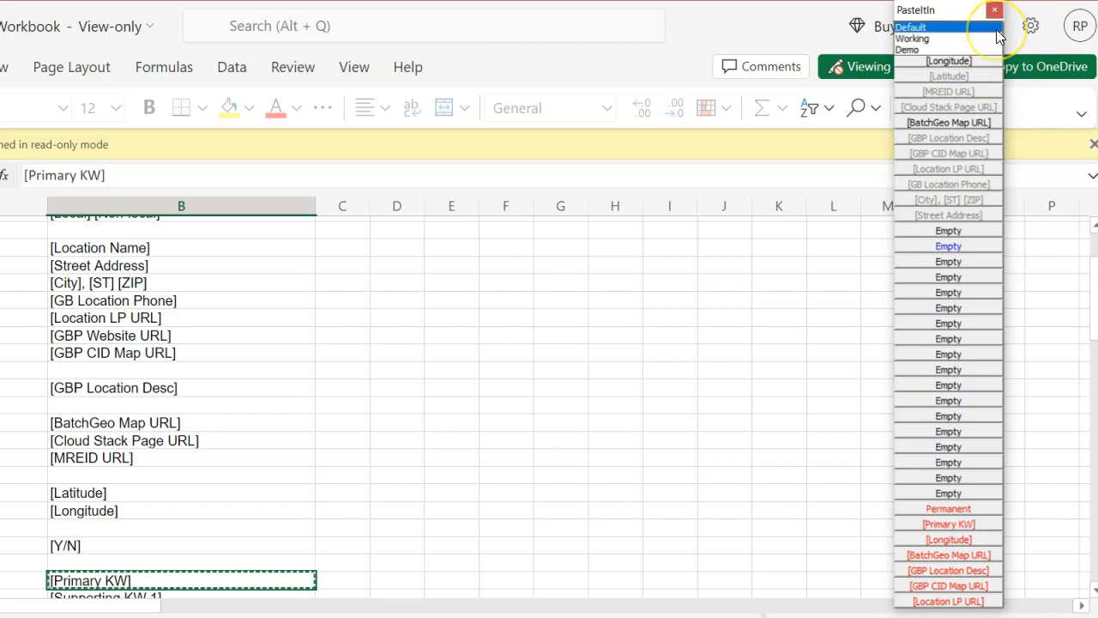
left_click(978, 49)
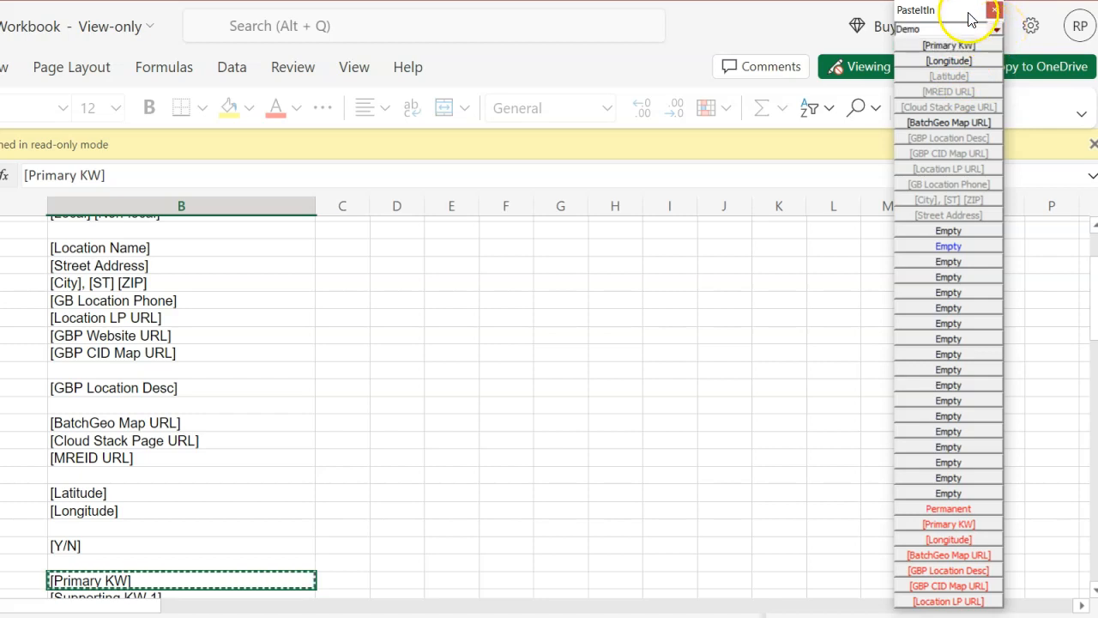
right_click(967, 33)
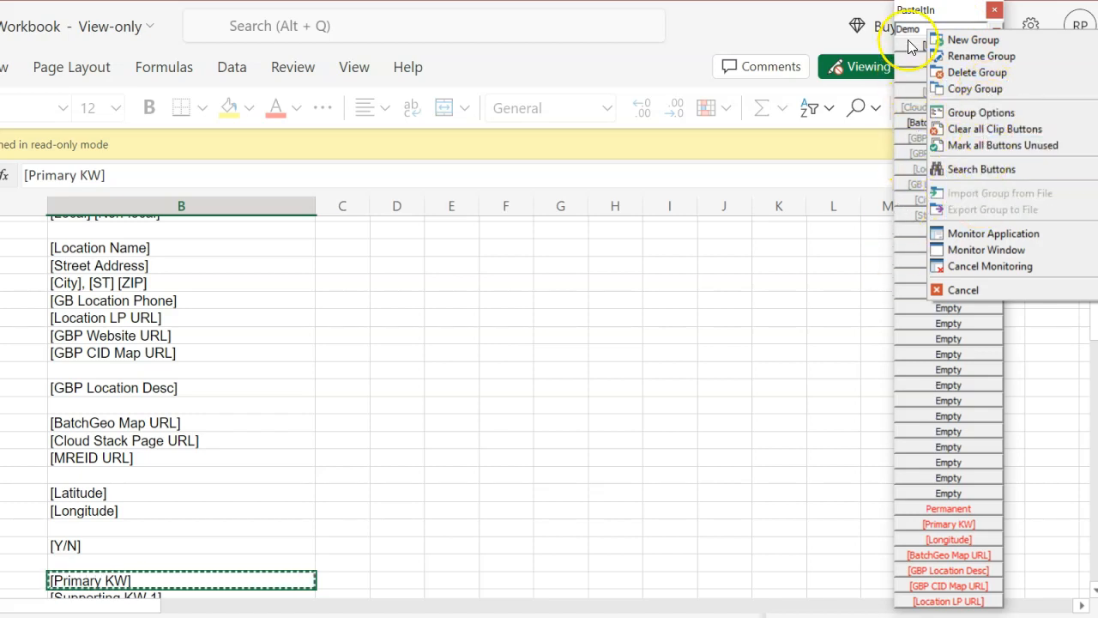
left_click(924, 15)
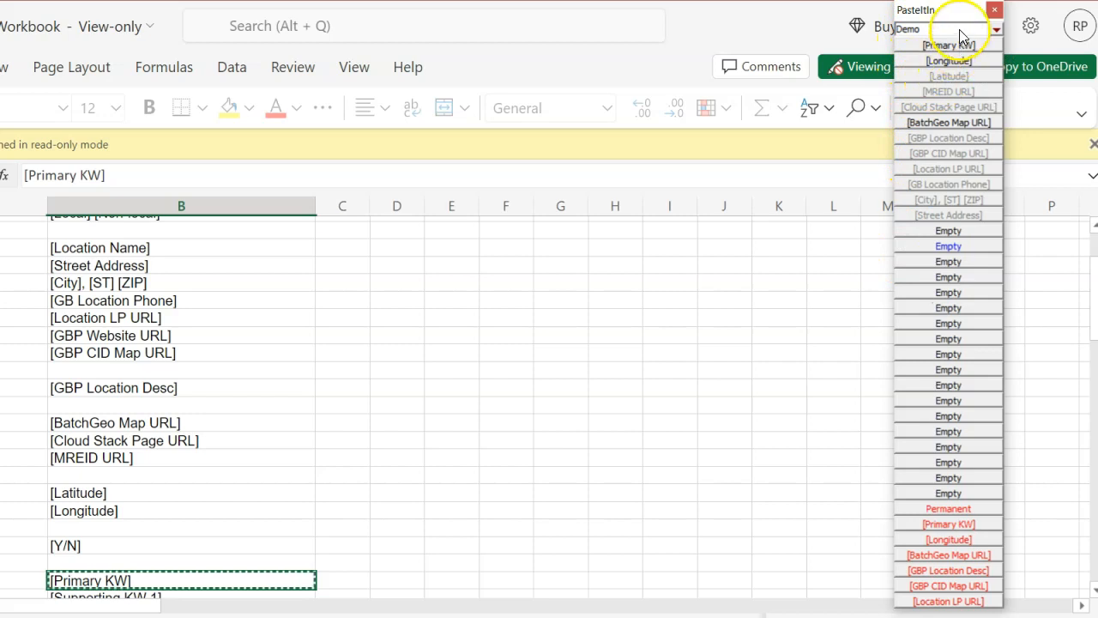
Step: Mark all buttons in the Demo group as unused and confirm
right_click(959, 29)
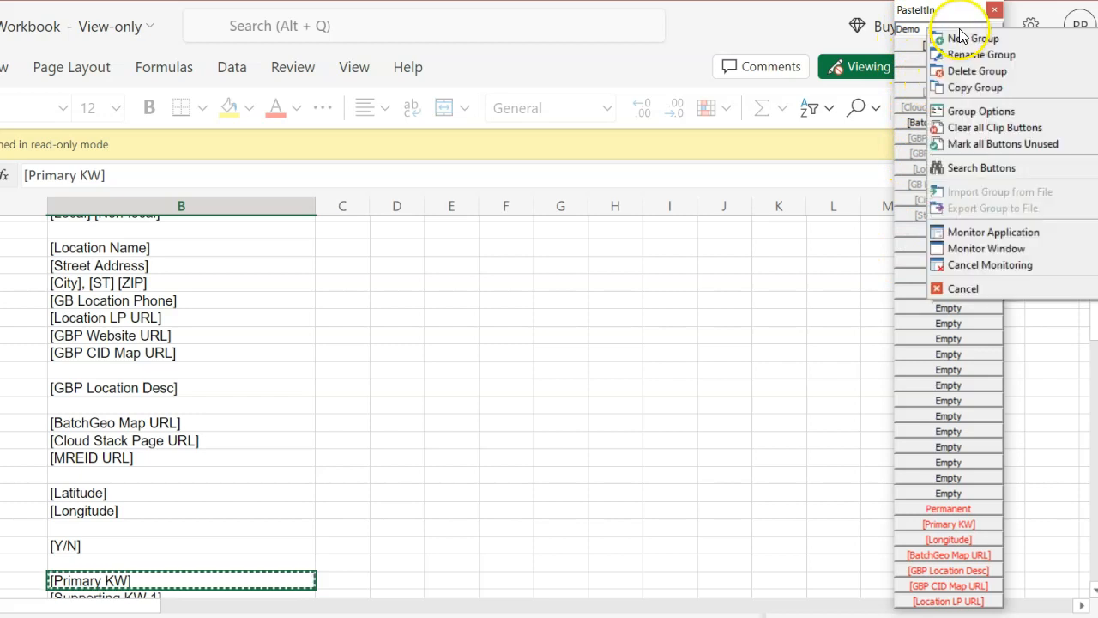
left_click(1014, 145)
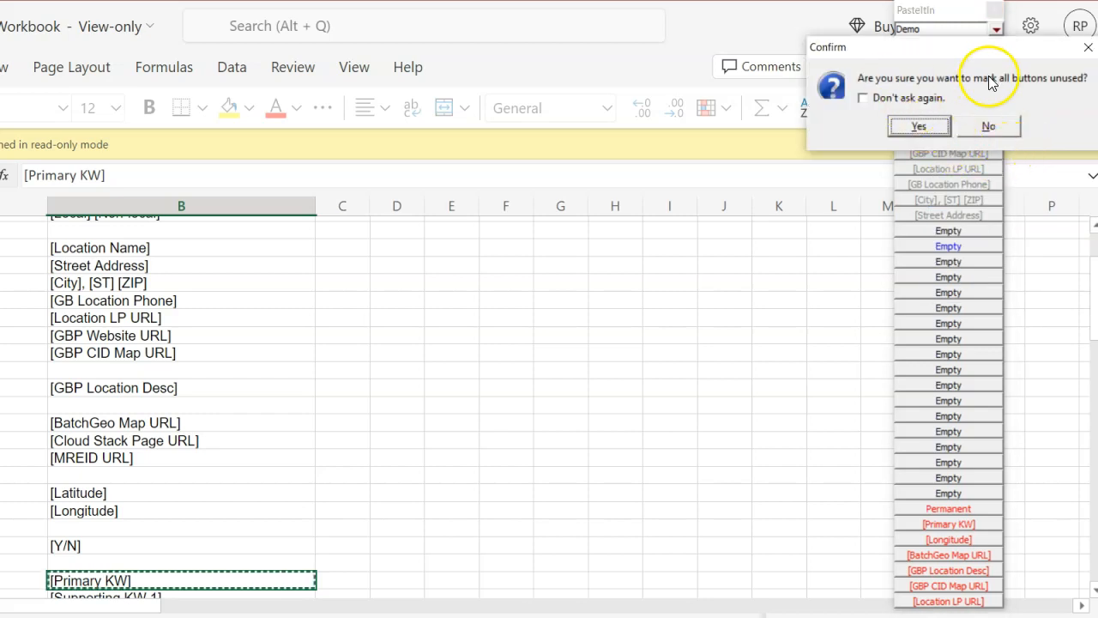
left_click(919, 126)
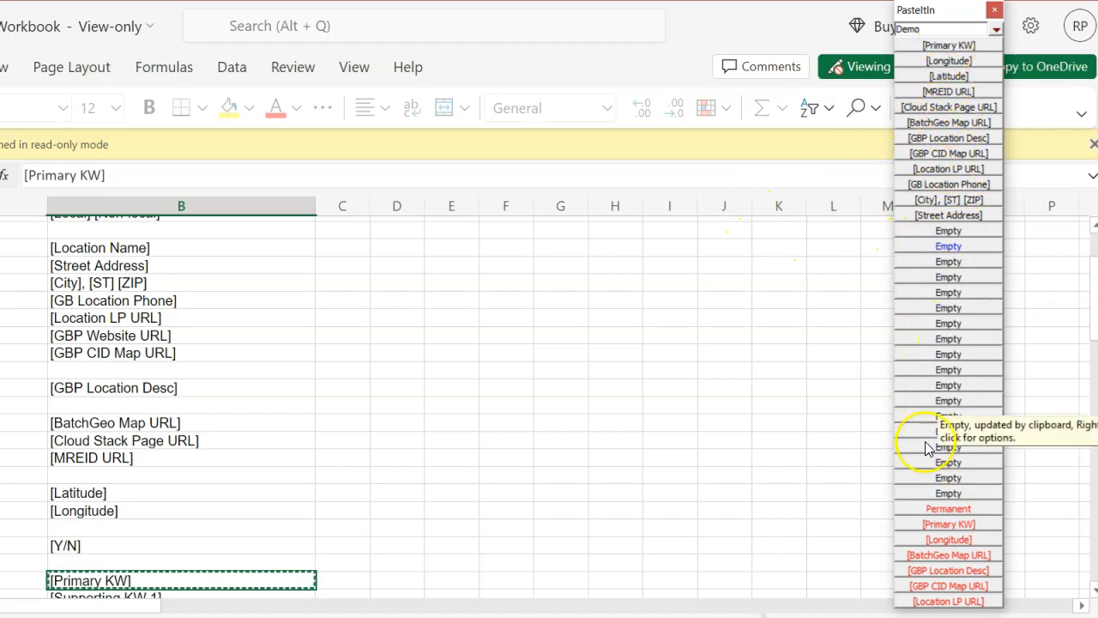
Step: Clear the Street Address clip button from the Demo group
right_click(962, 232)
left_click(706, 386)
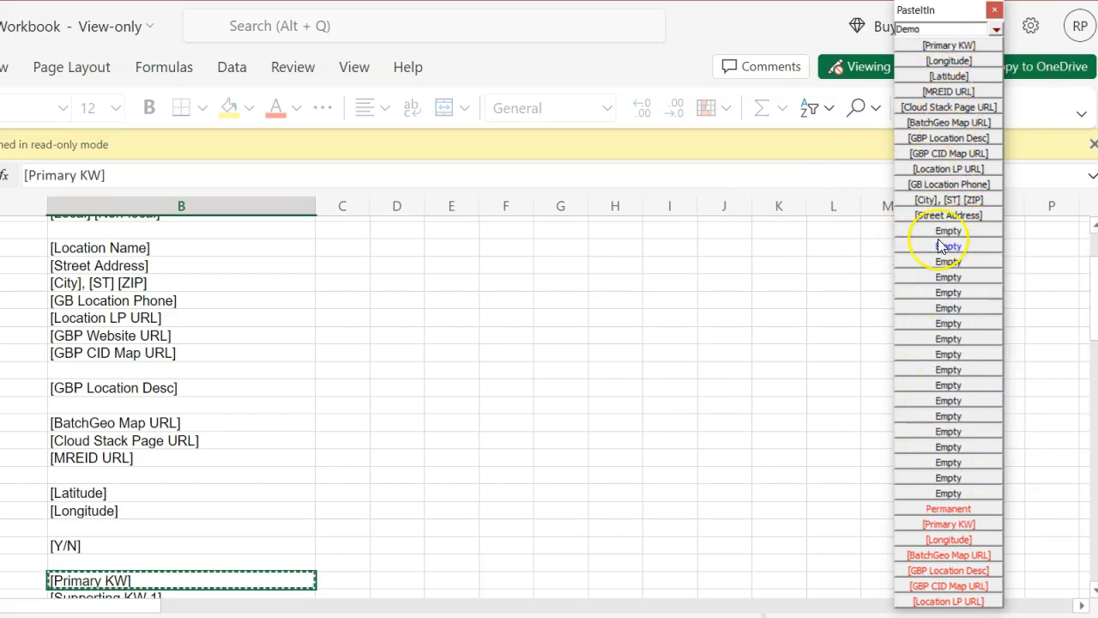
right_click(976, 232)
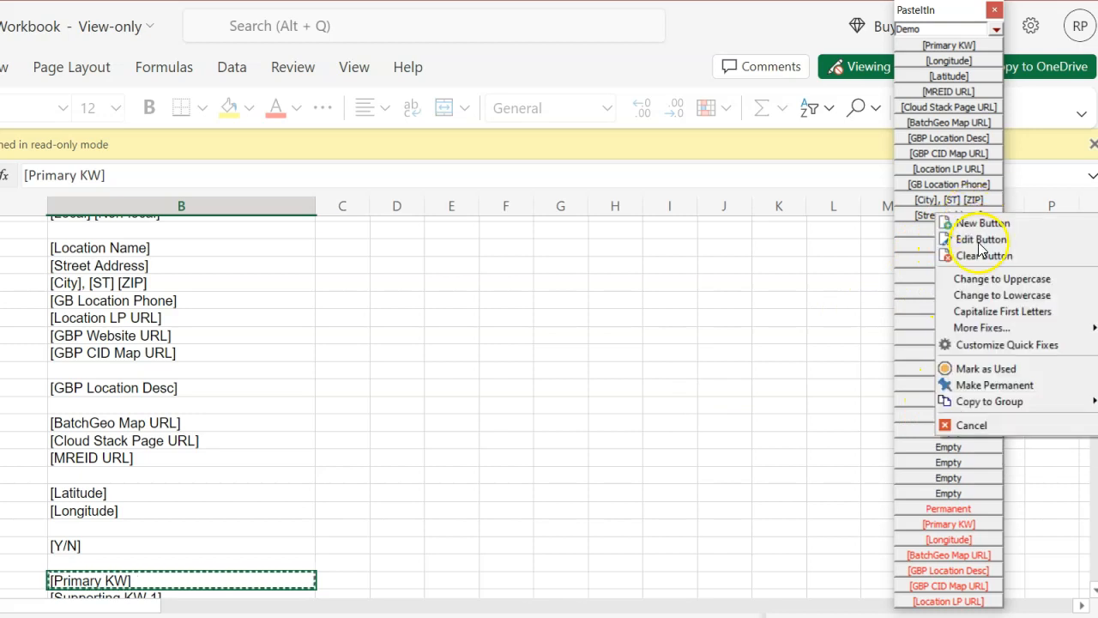
left_click(987, 255)
Step: Open the City, ST ZIP and GB Location Phone clip buttons in the editor and close each unchanged
right_click(972, 201)
left_click(983, 229)
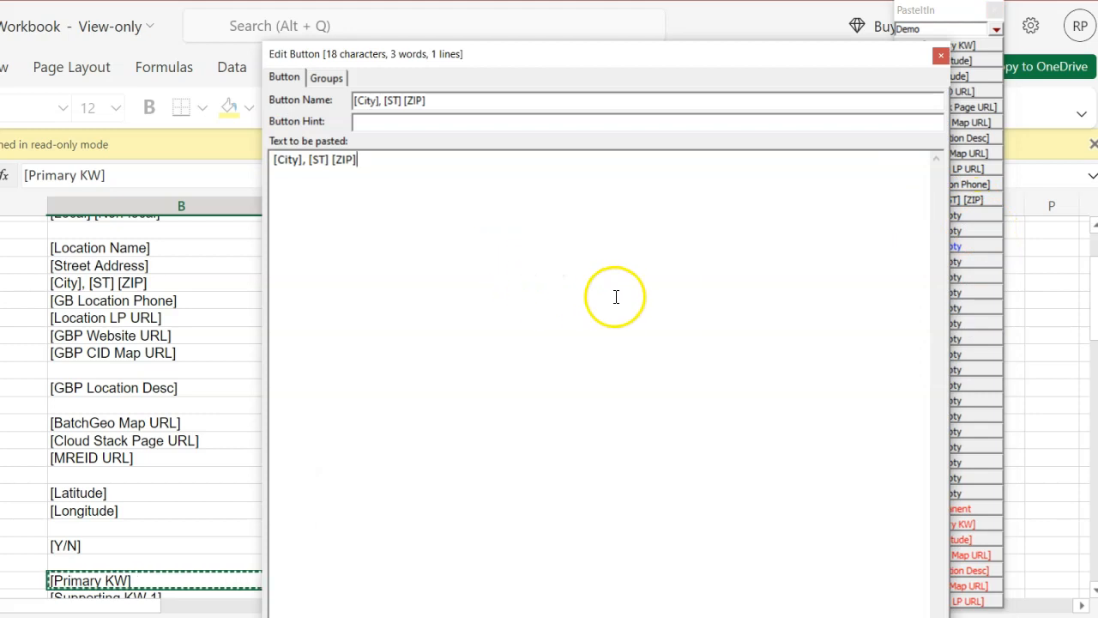
key("Escape")
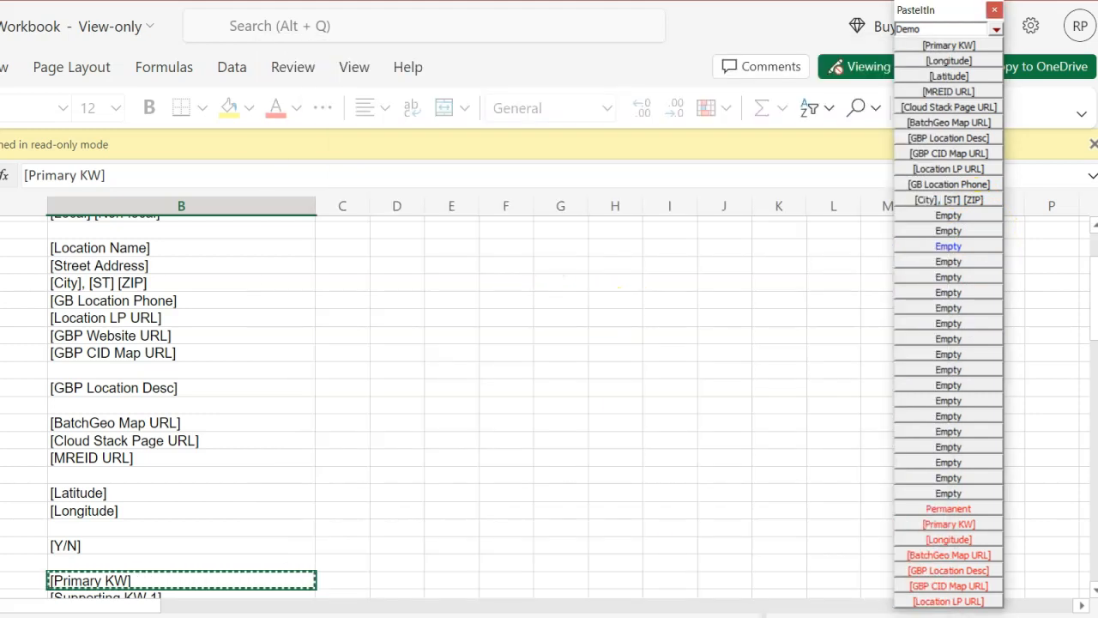
right_click(958, 186)
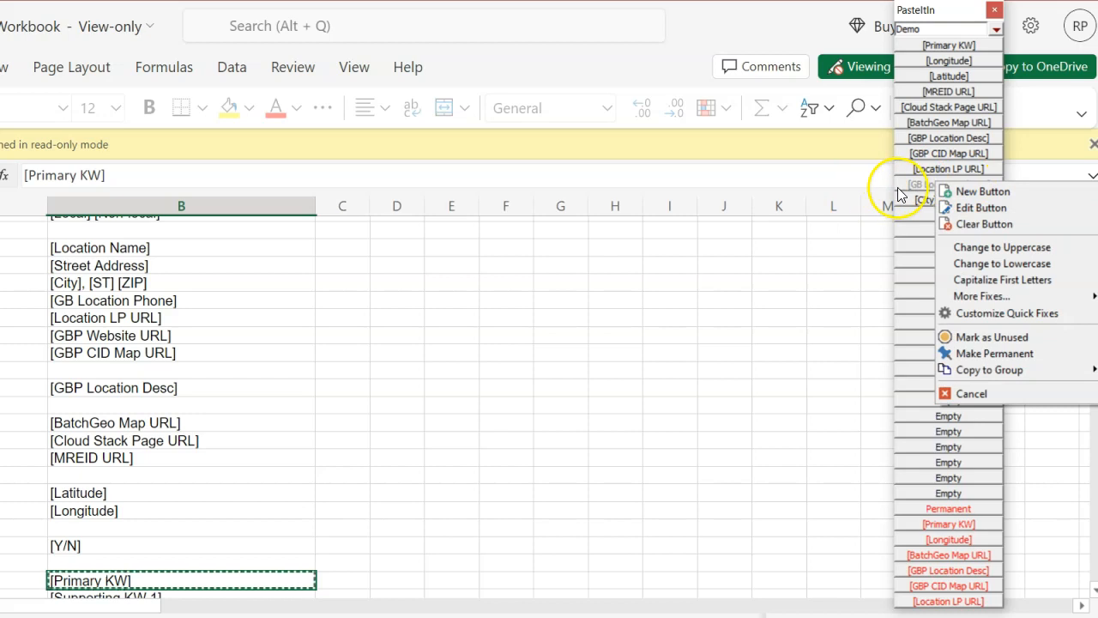
left_click(984, 210)
key("Escape")
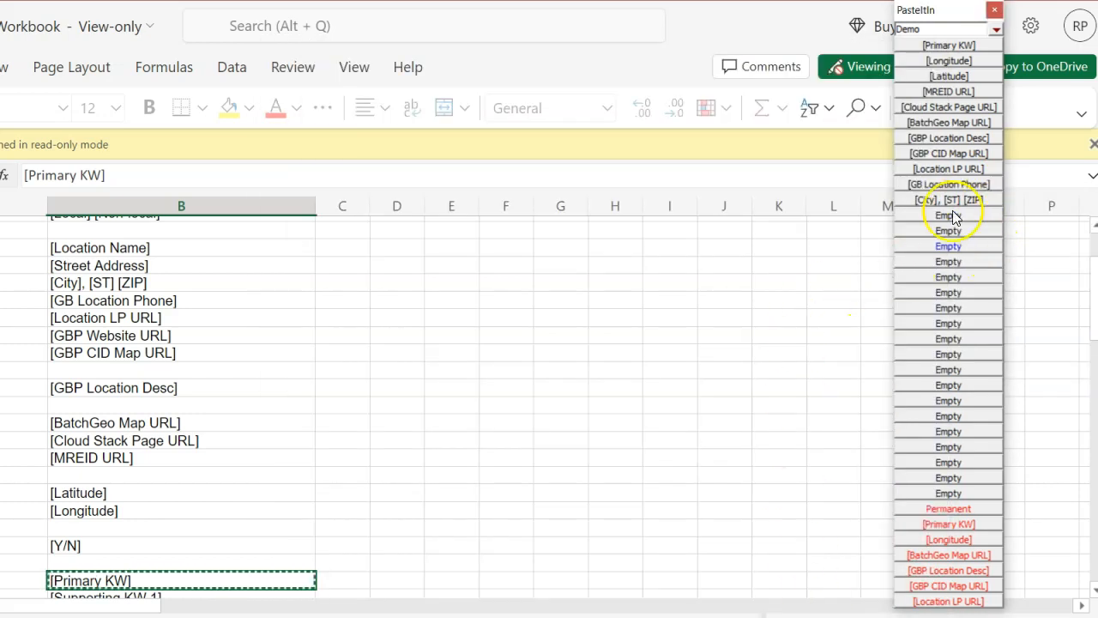
right_click(947, 123)
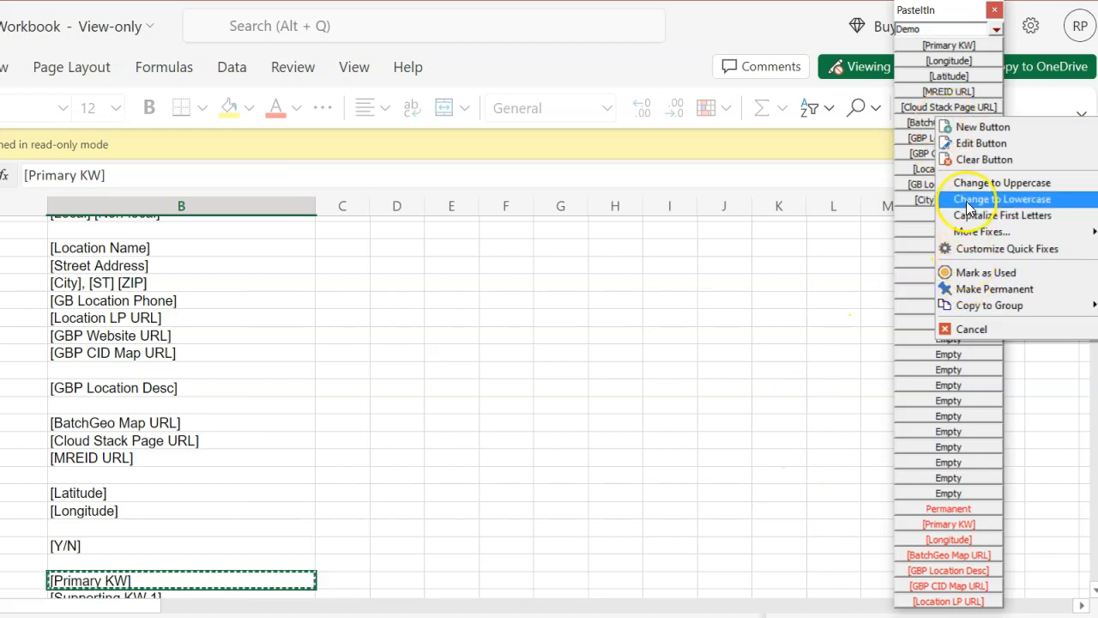
right_click(927, 30)
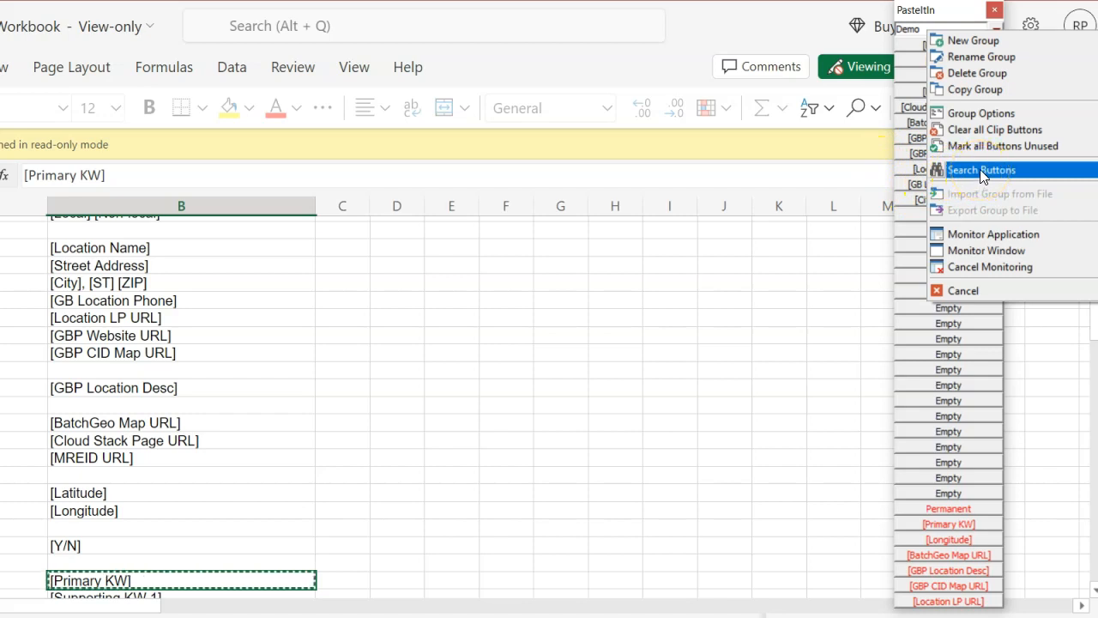
left_click(940, 12)
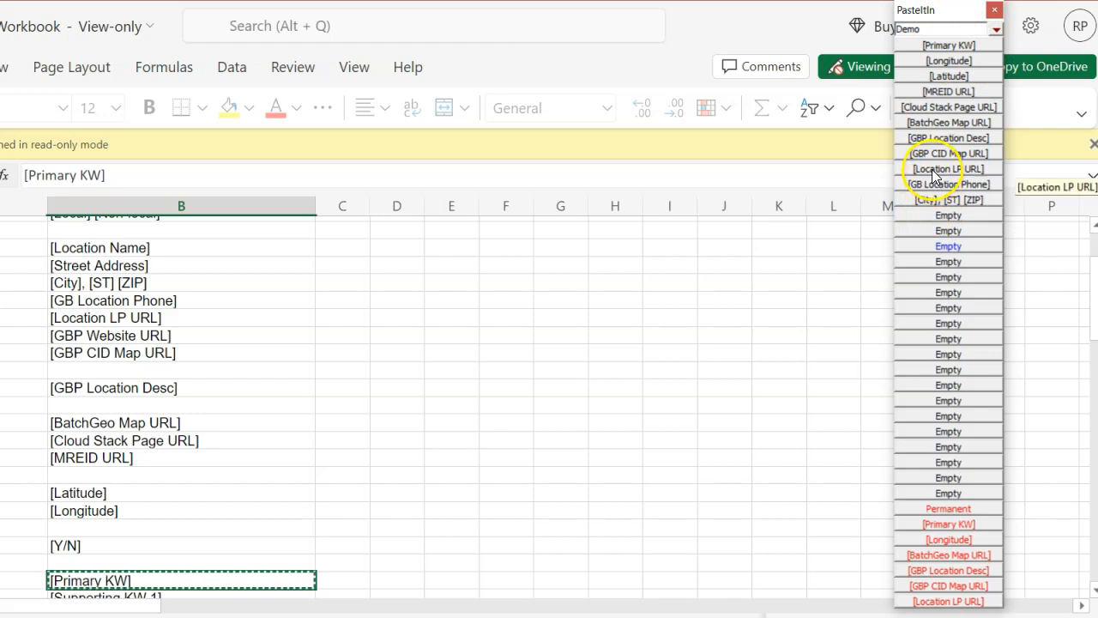
right_click(930, 36)
left_click(929, 38)
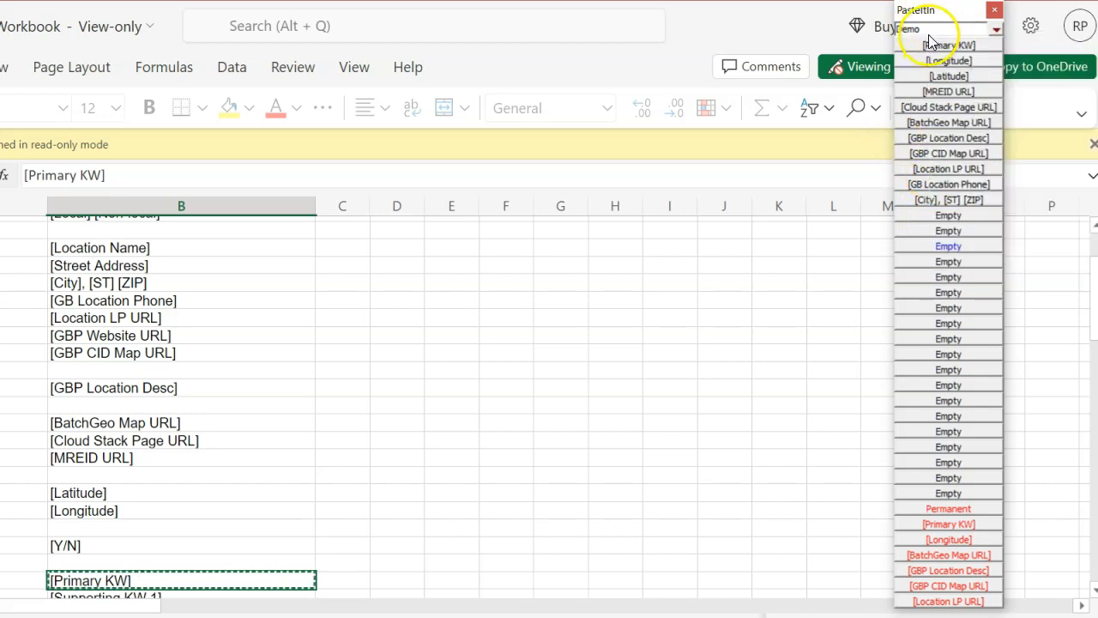
right_click(930, 40)
Step: Search the clip buttons of all groups for location
left_click(965, 165)
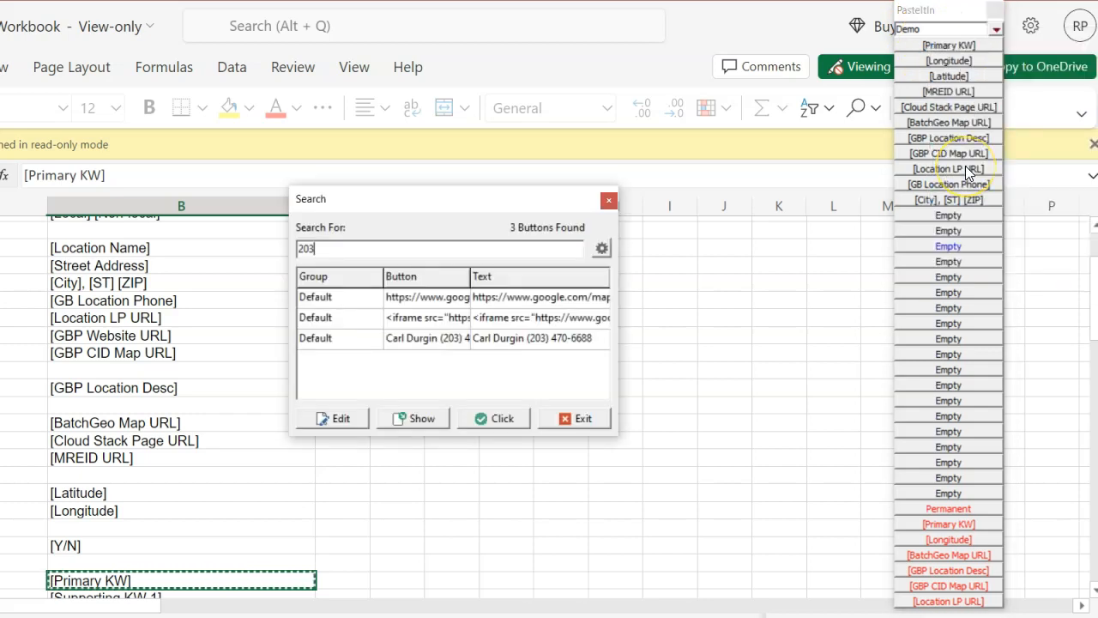
key("BackSpace")
key("BackSpace")
key("BackSpace")
type("location")
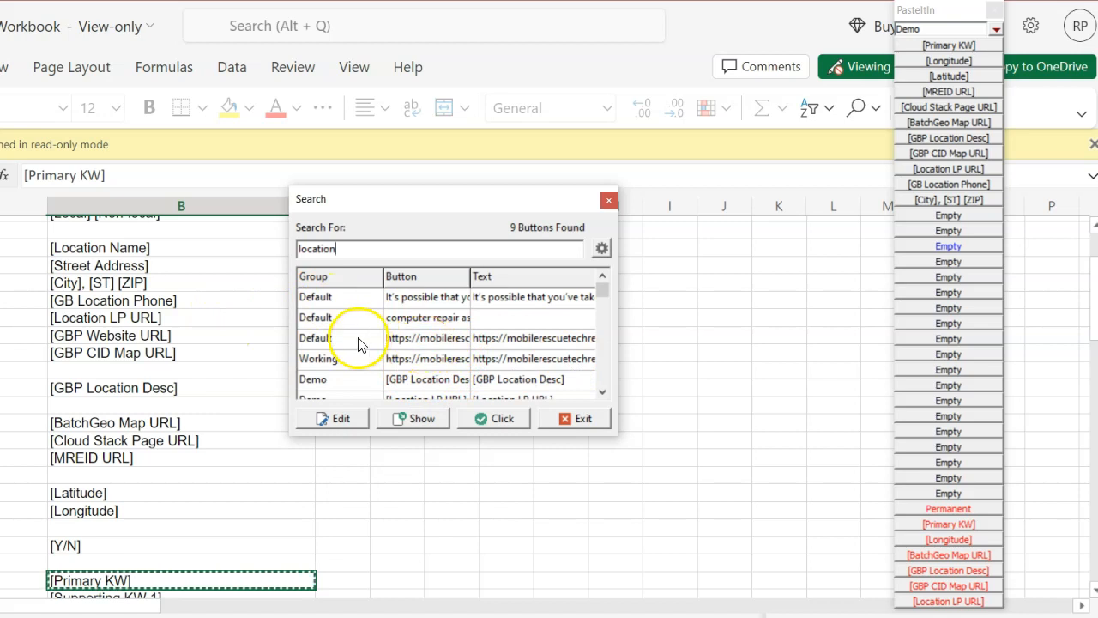
Step: Select the Demo group's GBP Location Desc result in the search list and open it for editing
left_click(331, 385)
key("Down")
key("Down")
key("Down")
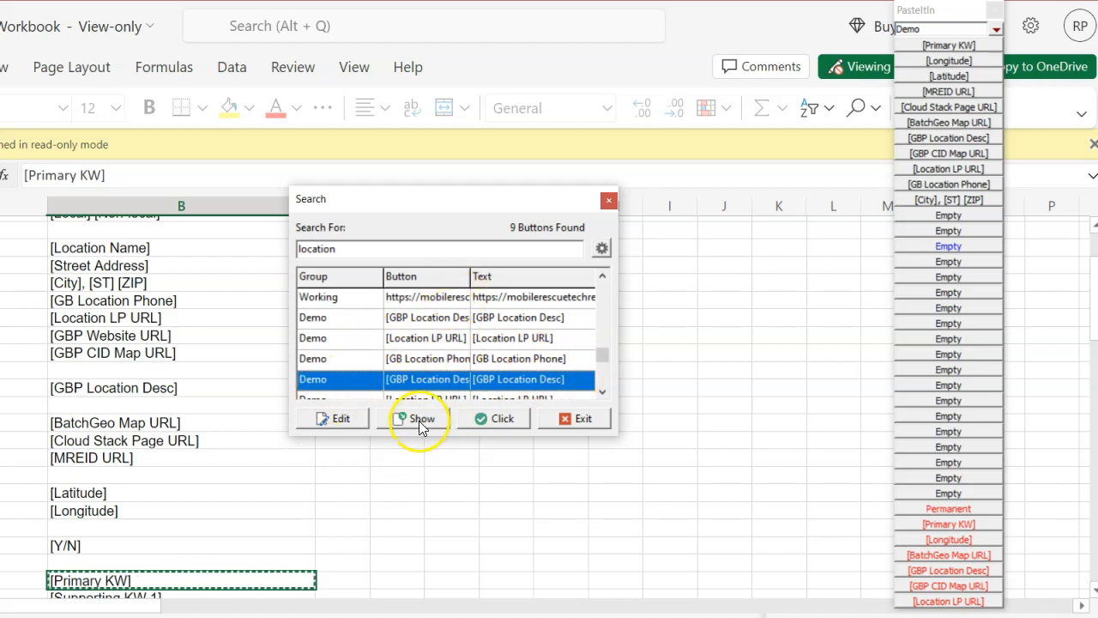
left_click(331, 418)
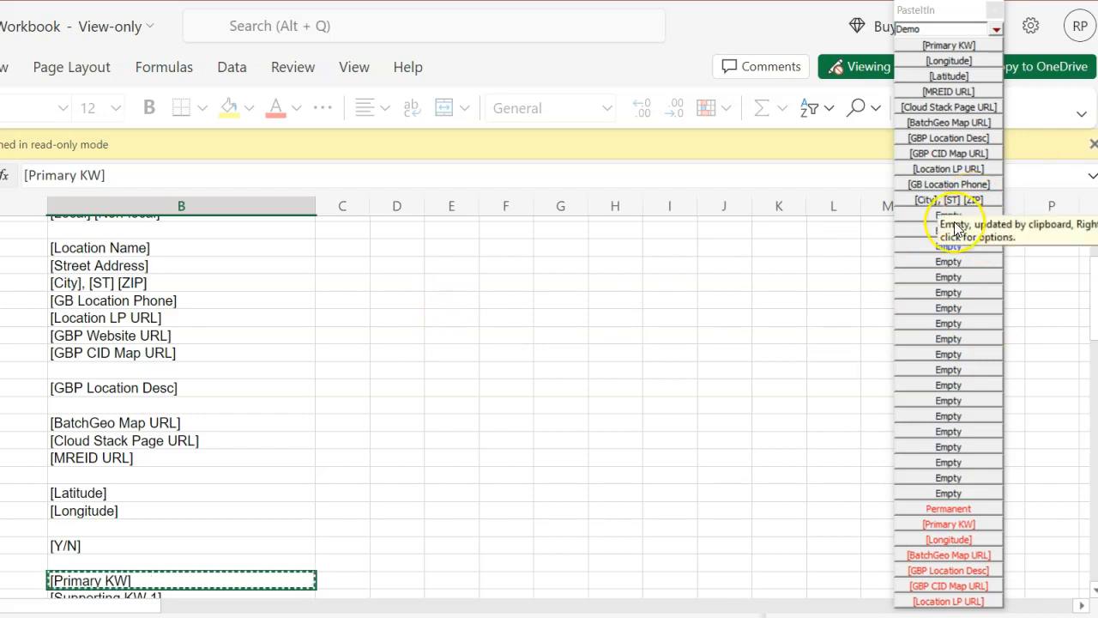
Step: Copy the City, ST ZIP clip button to the Default group
right_click(918, 213)
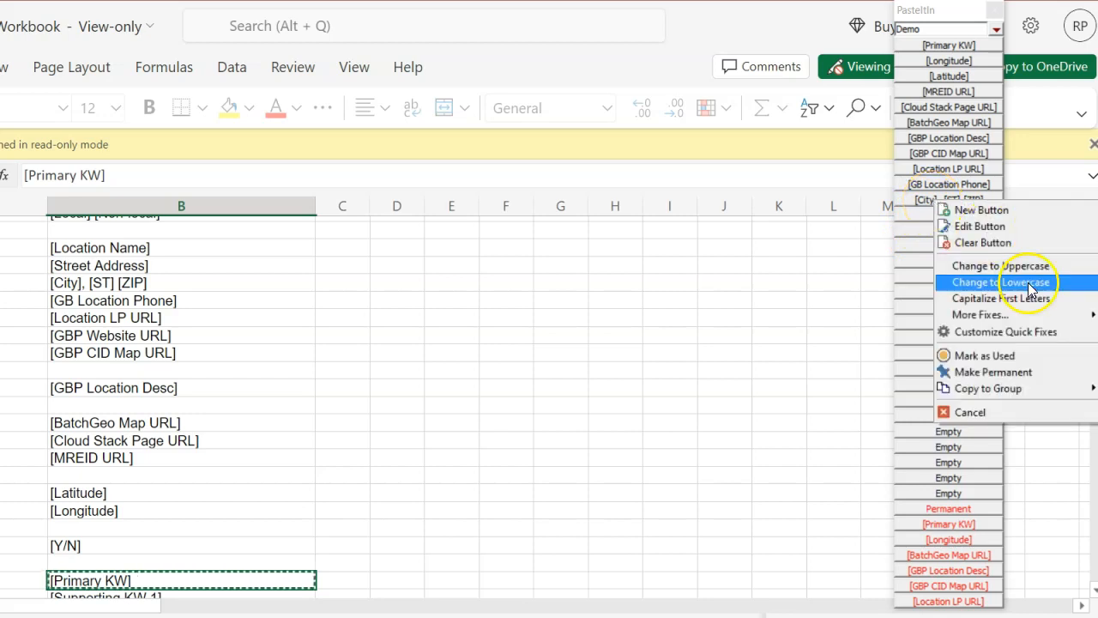
mouse_move(1047, 384)
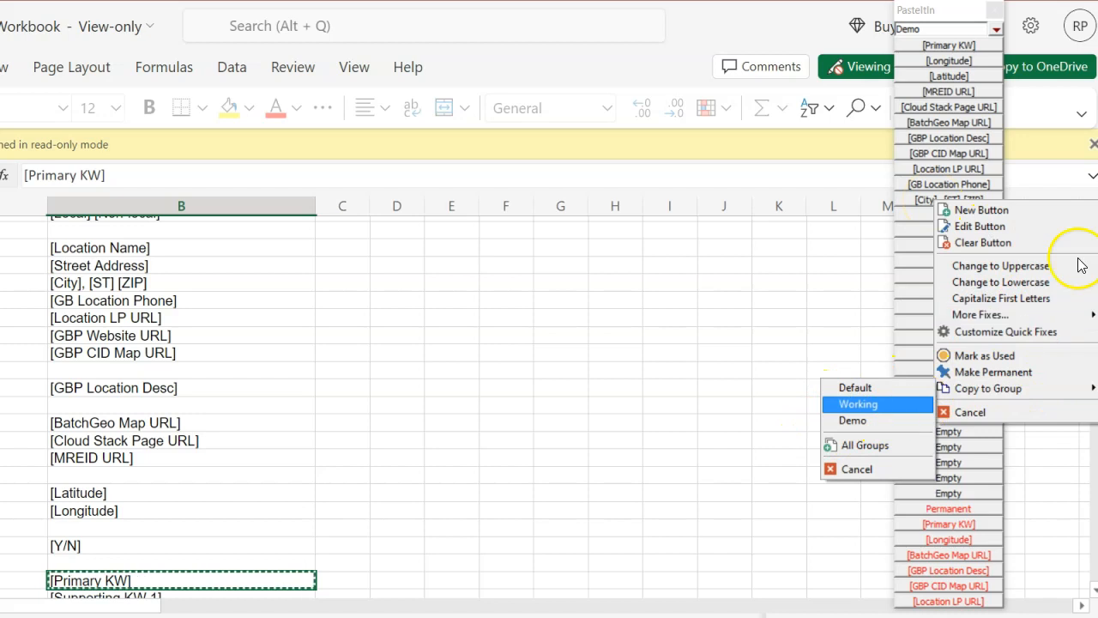
right_click(923, 201)
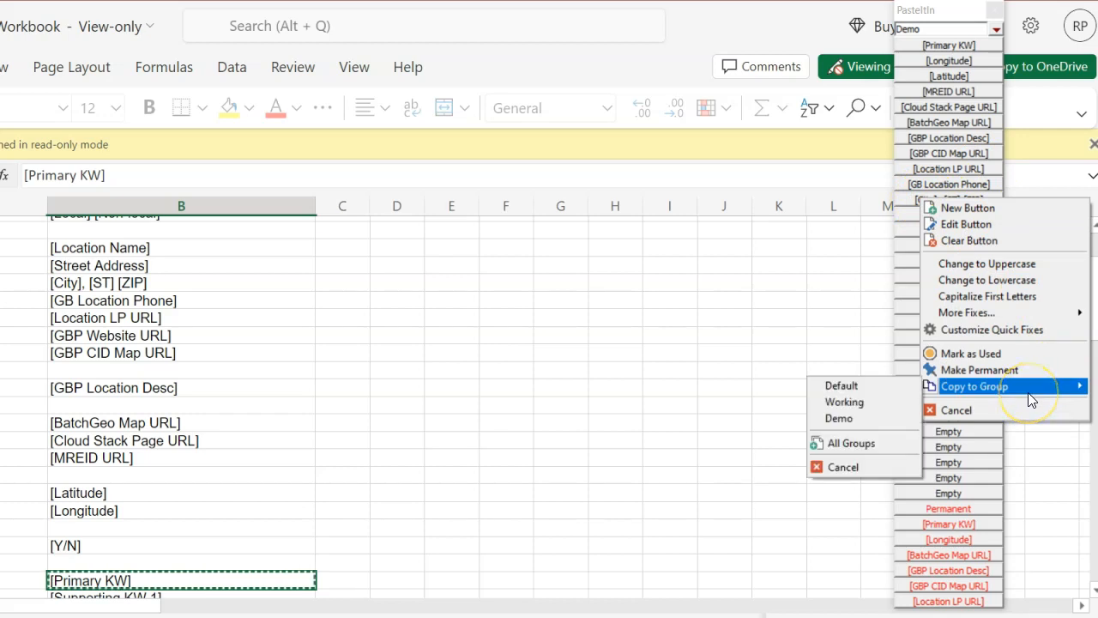
left_click(867, 386)
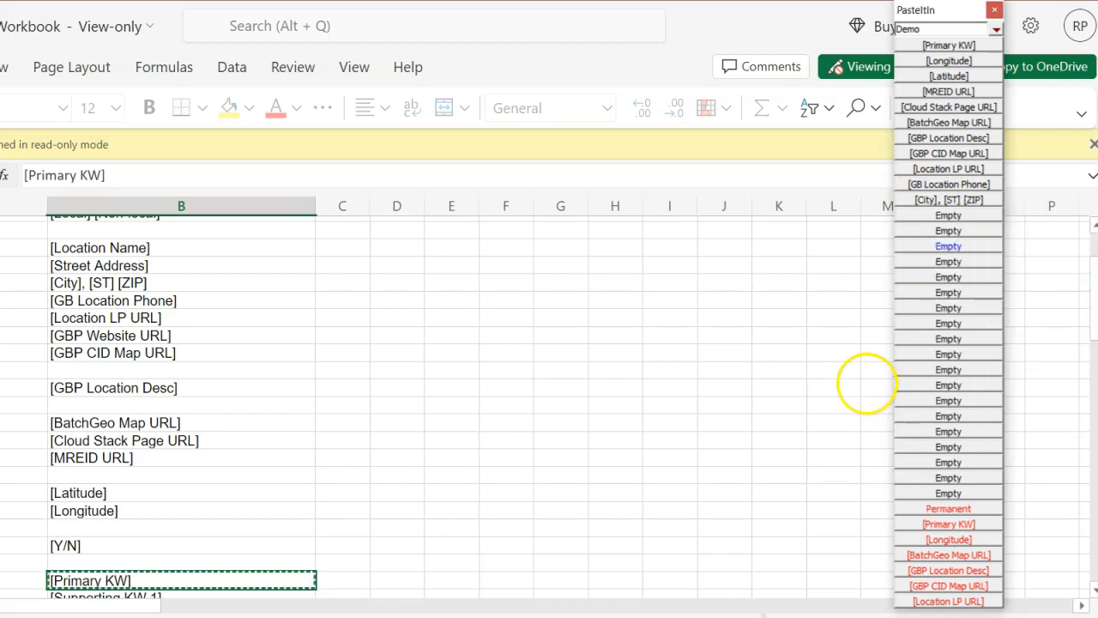
Step: Switch the clip bar to the Default group and inspect its buttons
left_click(996, 30)
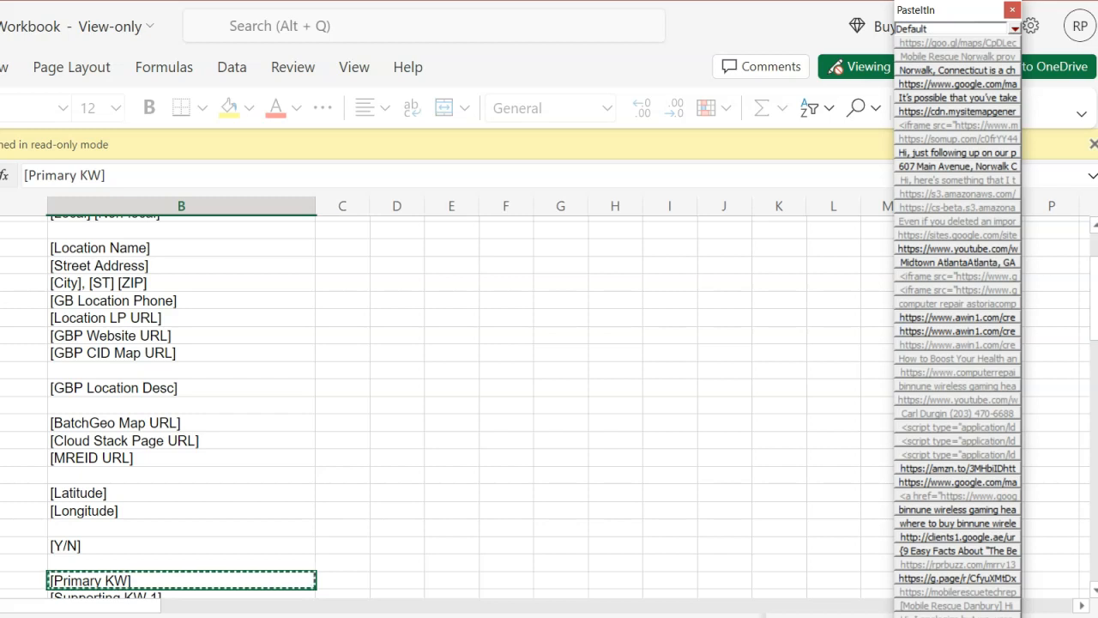
right_click(928, 426)
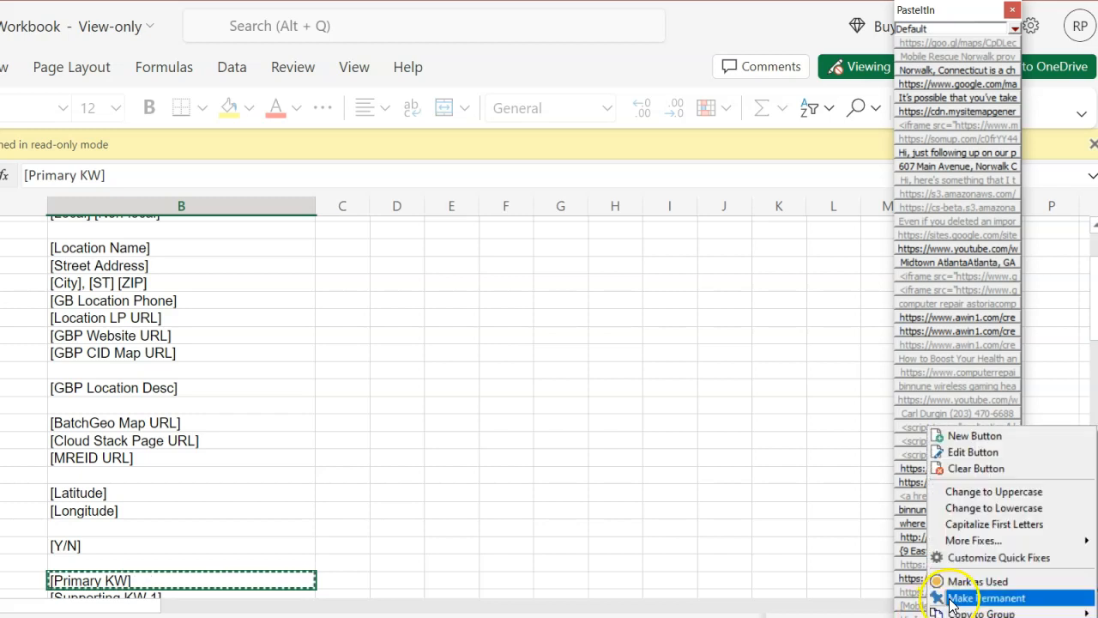
left_click(972, 15)
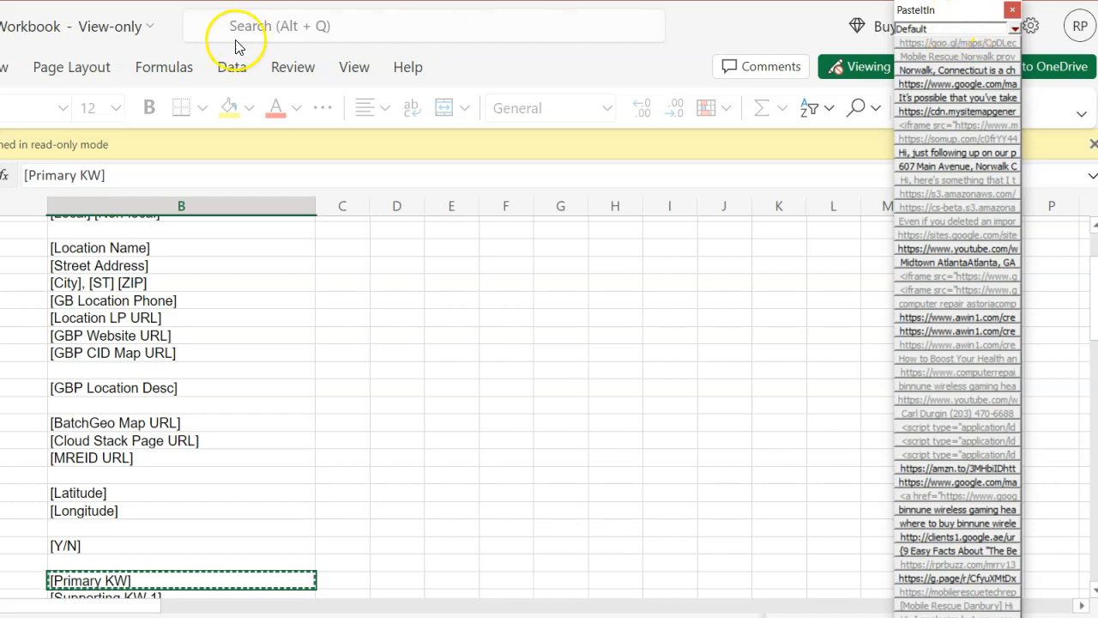
Step: Switch the clip bar back to the Demo group
left_click(1013, 10)
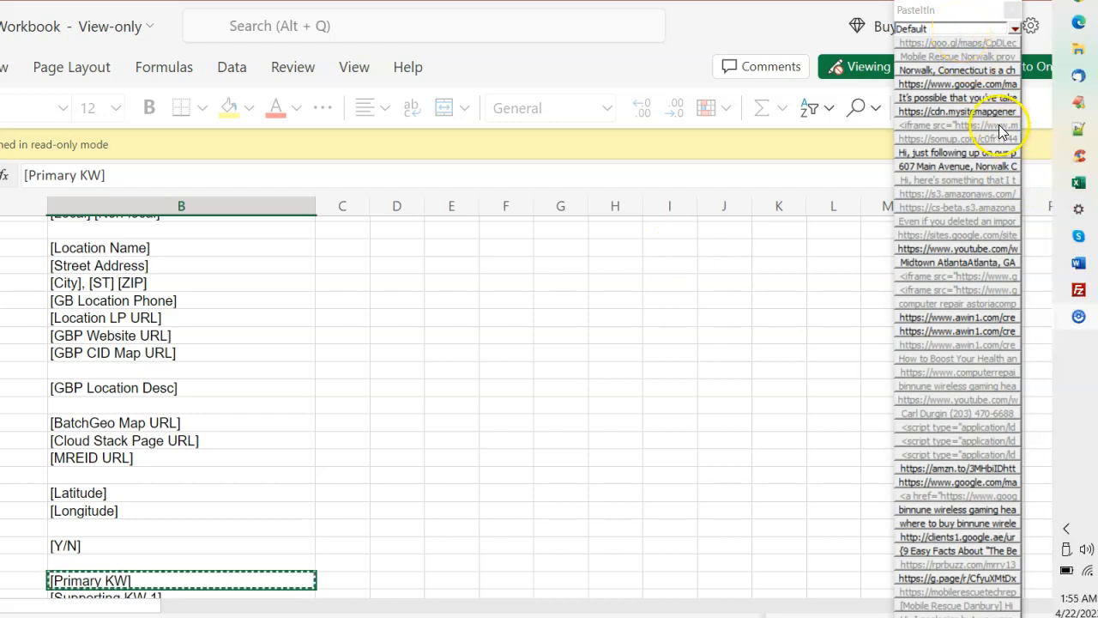
left_click(1016, 32)
left_click(1015, 31)
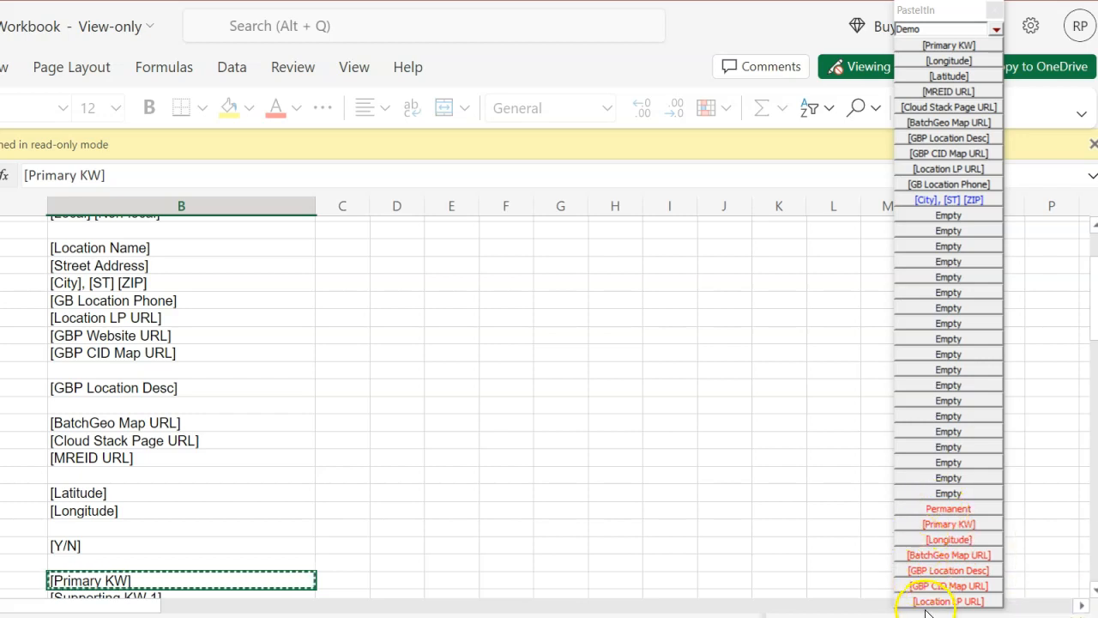
Step: Inspect the permanent example button's pasted text, then delete that button from the Demo group
right_click(939, 508)
left_click(985, 331)
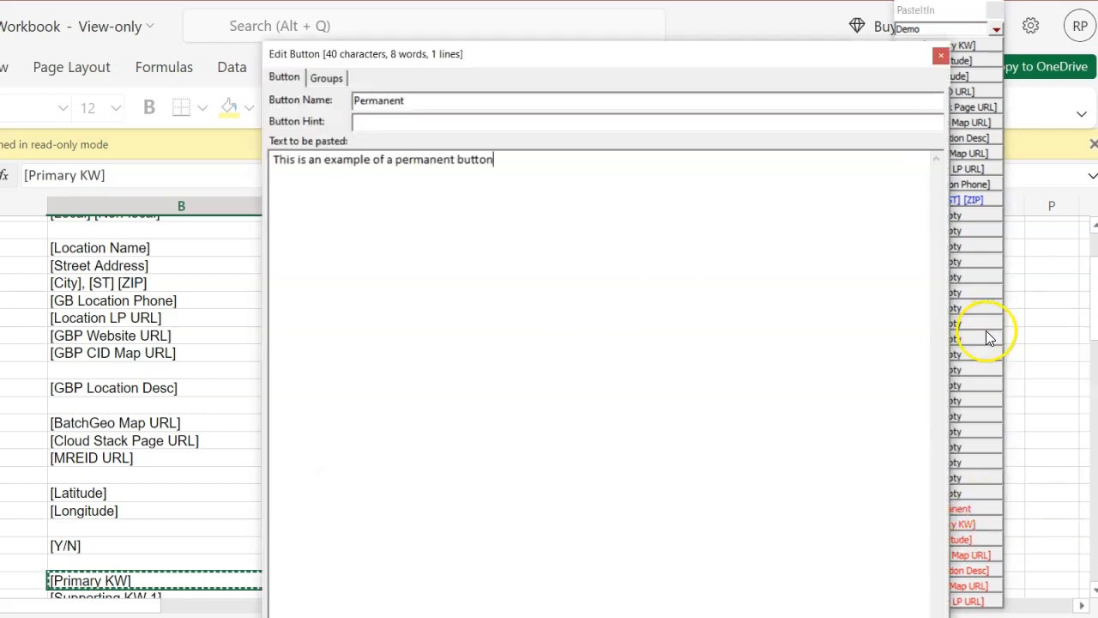
left_click_drag(506, 161, 259, 157)
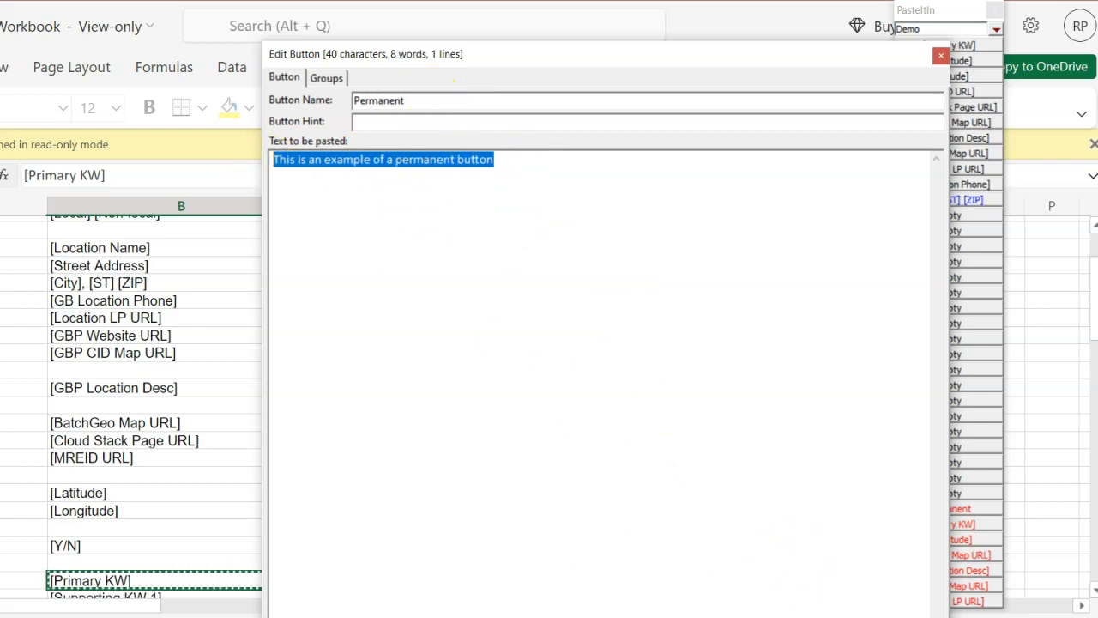
key("Escape")
right_click(935, 508)
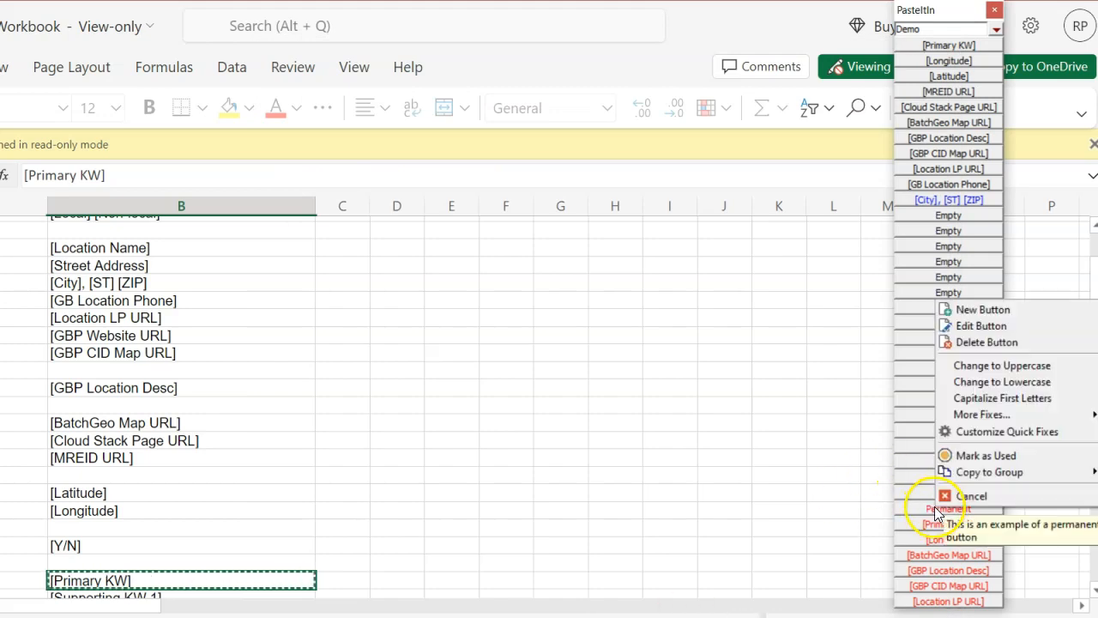
left_click(1009, 342)
left_click(888, 321)
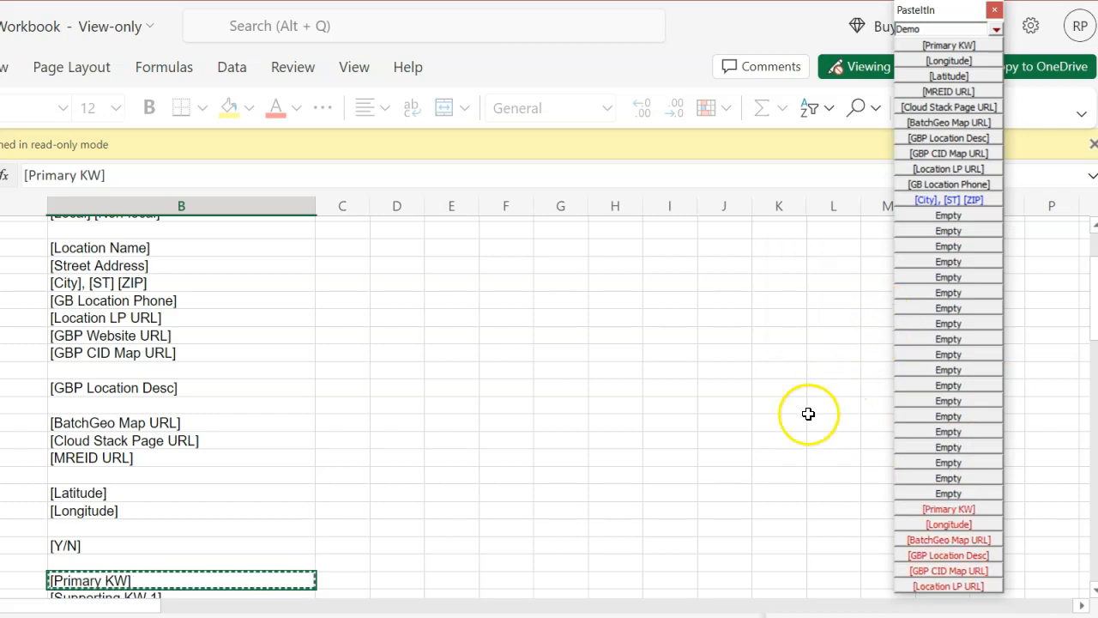
Step: Rename the permanent [Primary KW] button to Post Title
right_click(948, 509)
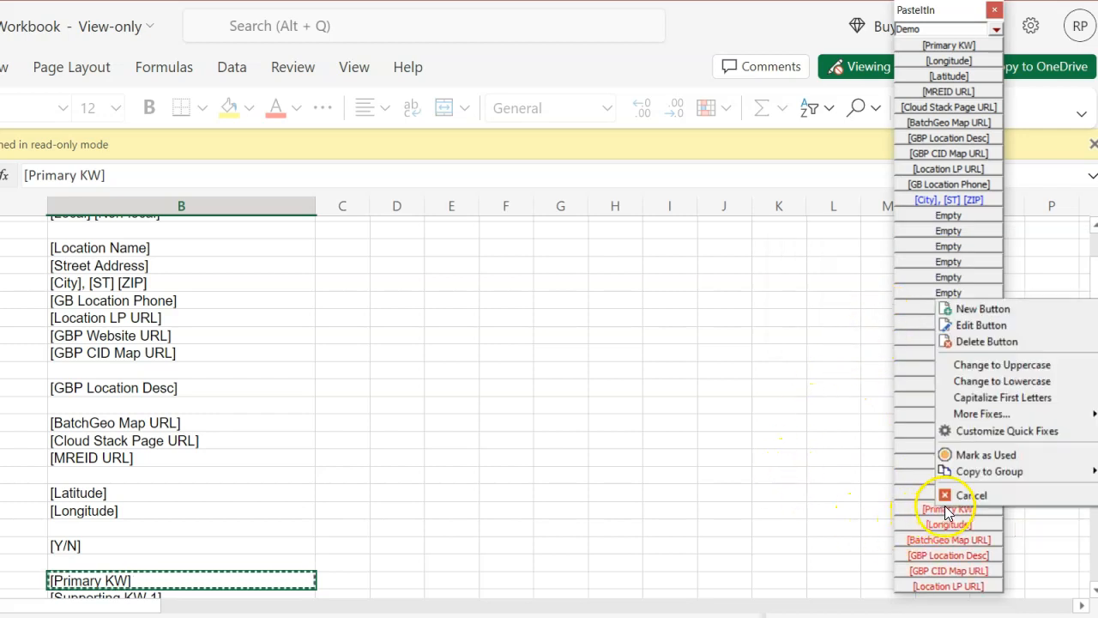
left_click(982, 326)
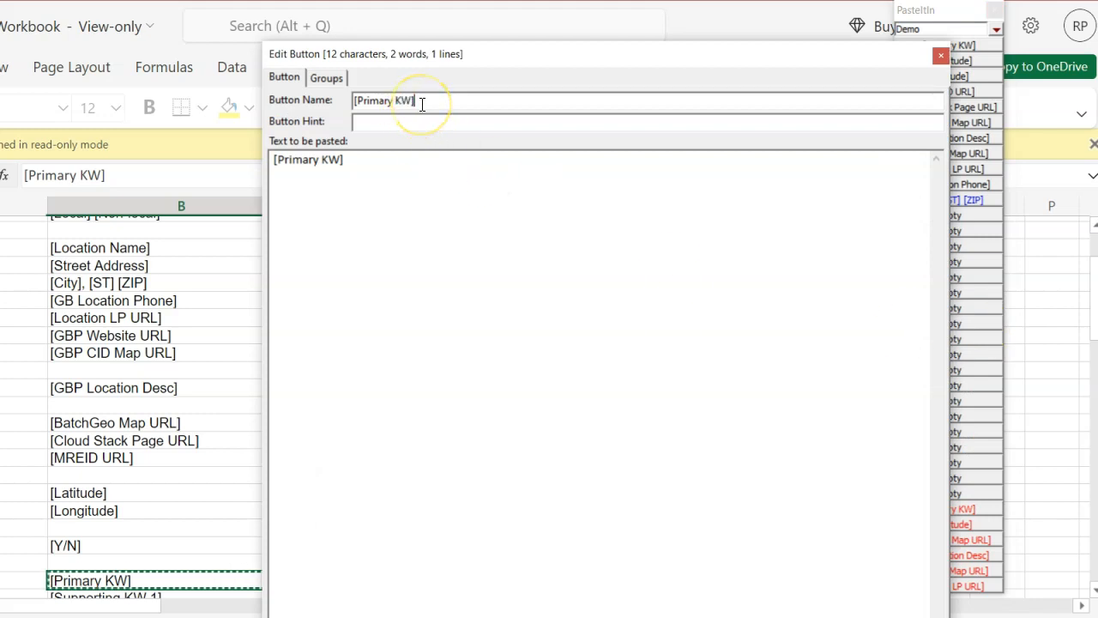
left_click_drag(422, 104, 318, 85)
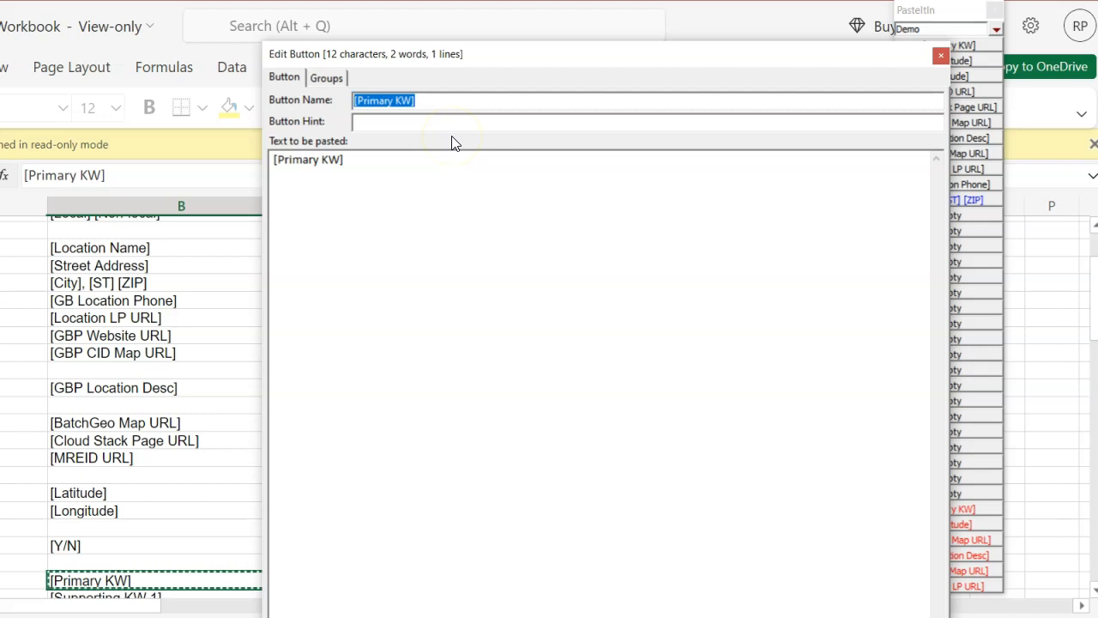
type("Post Title")
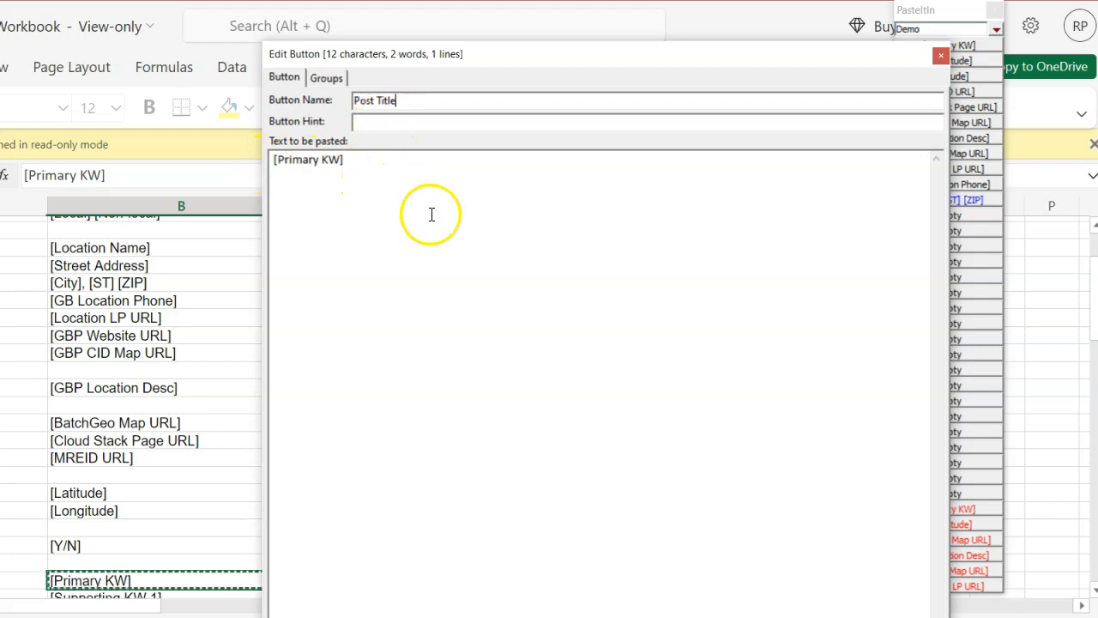
left_click(417, 122)
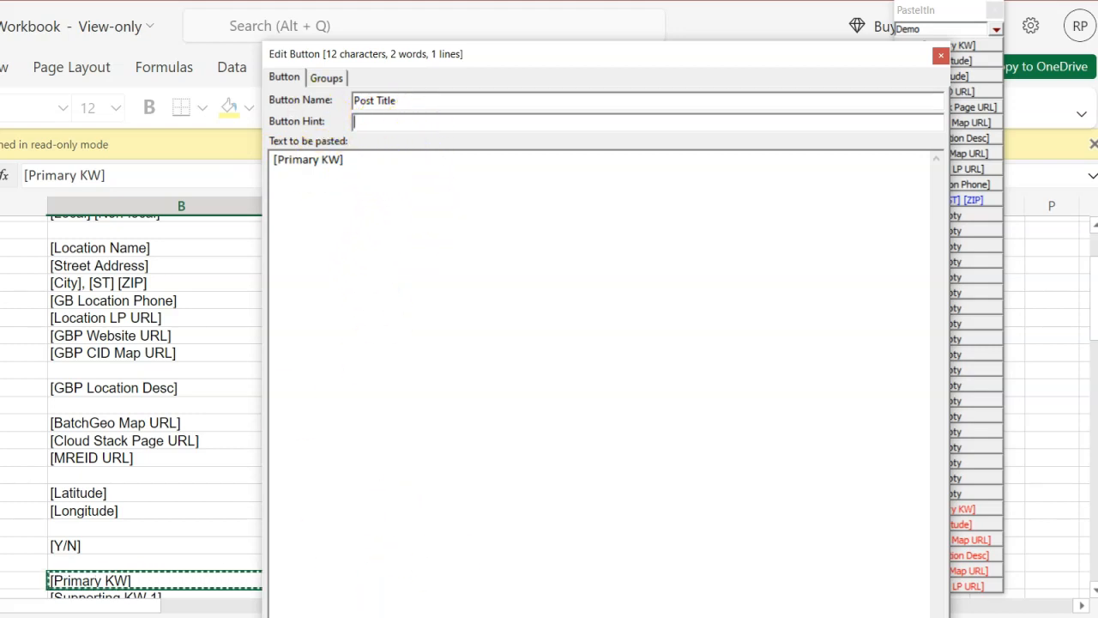
left_click(748, 615)
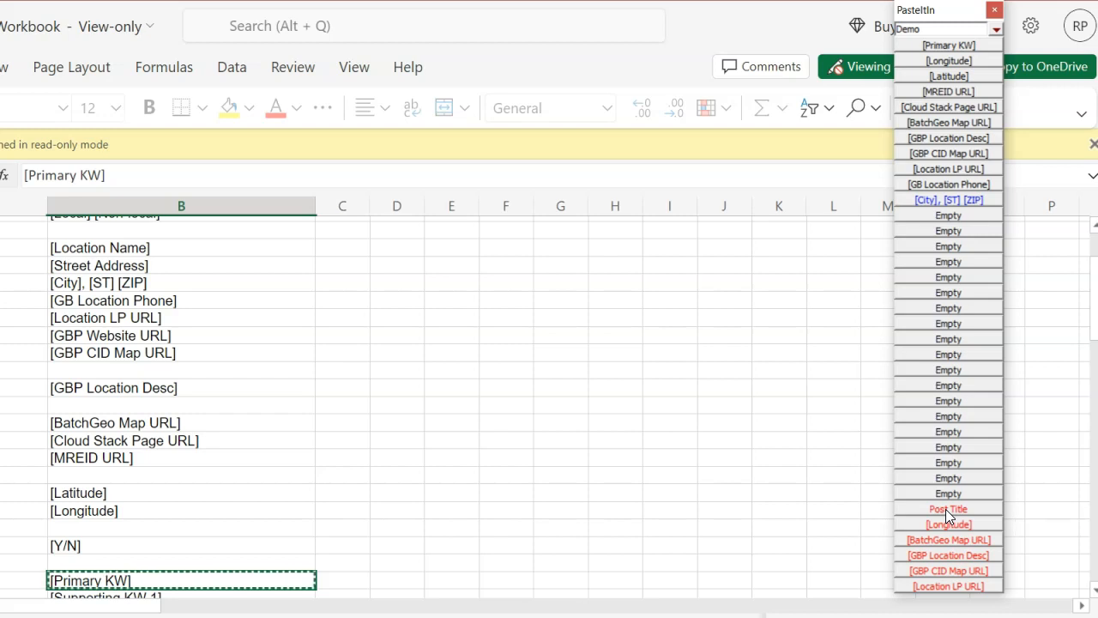
Step: Copy all placeholder lines from the HTML editor and close the reopened Post Title button dialog
right_click(946, 509)
left_click(986, 331)
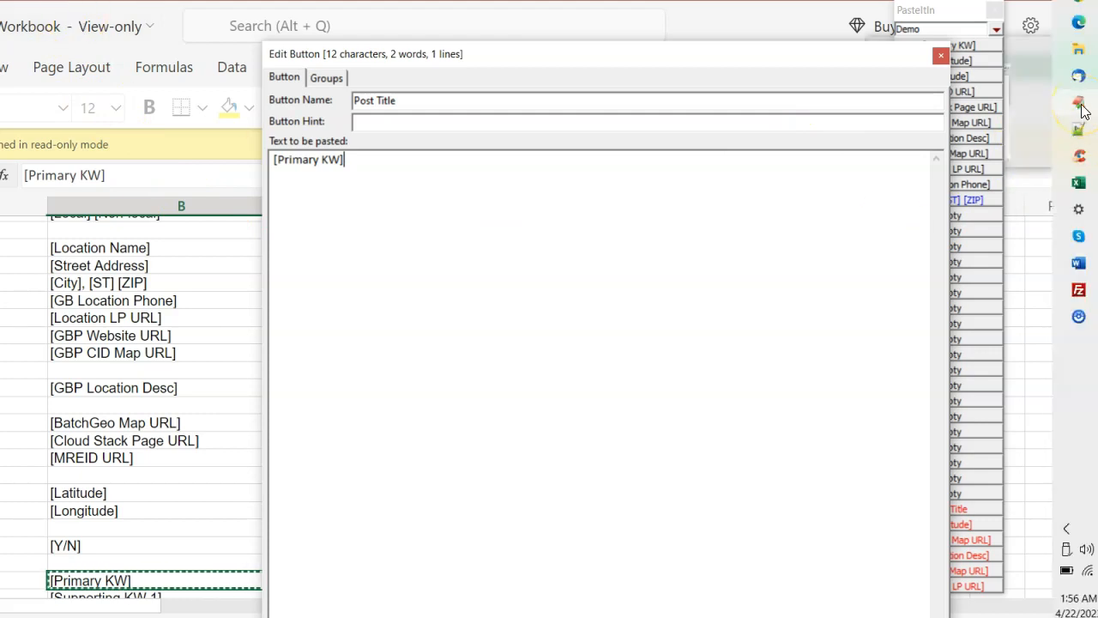
left_click(1082, 107)
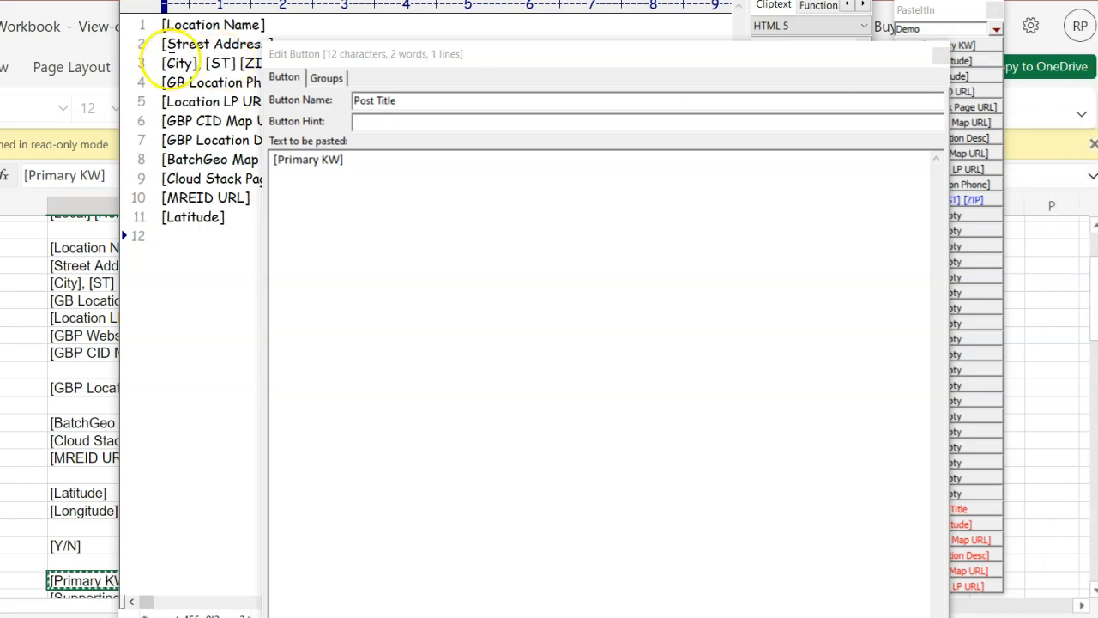
left_click_drag(162, 24, 215, 289)
right_click(203, 159)
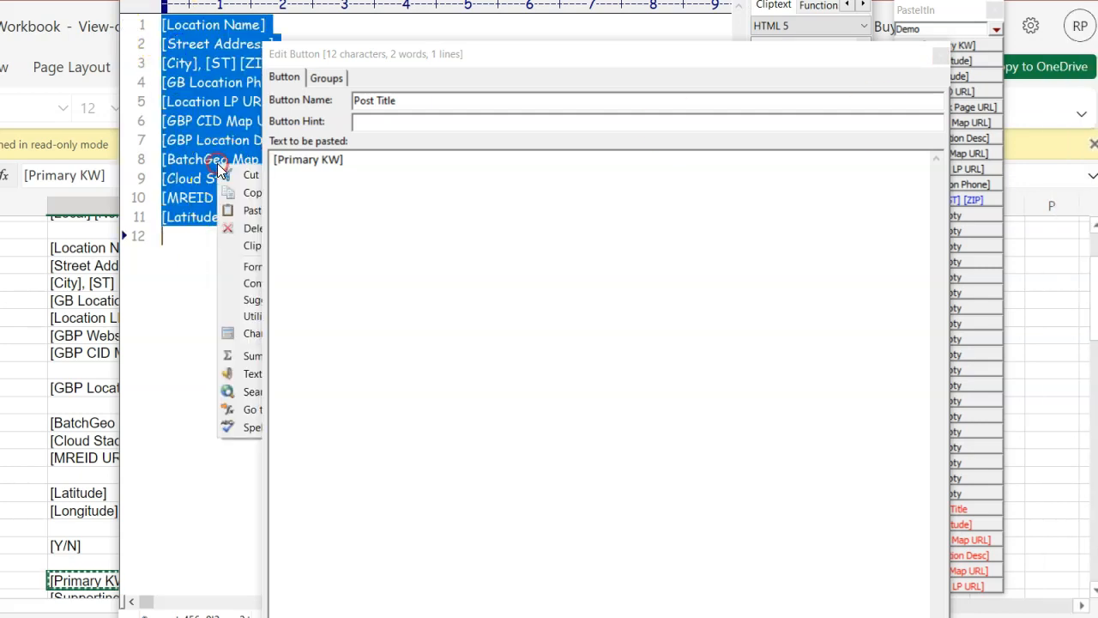
left_click(219, 191)
left_click(205, 81)
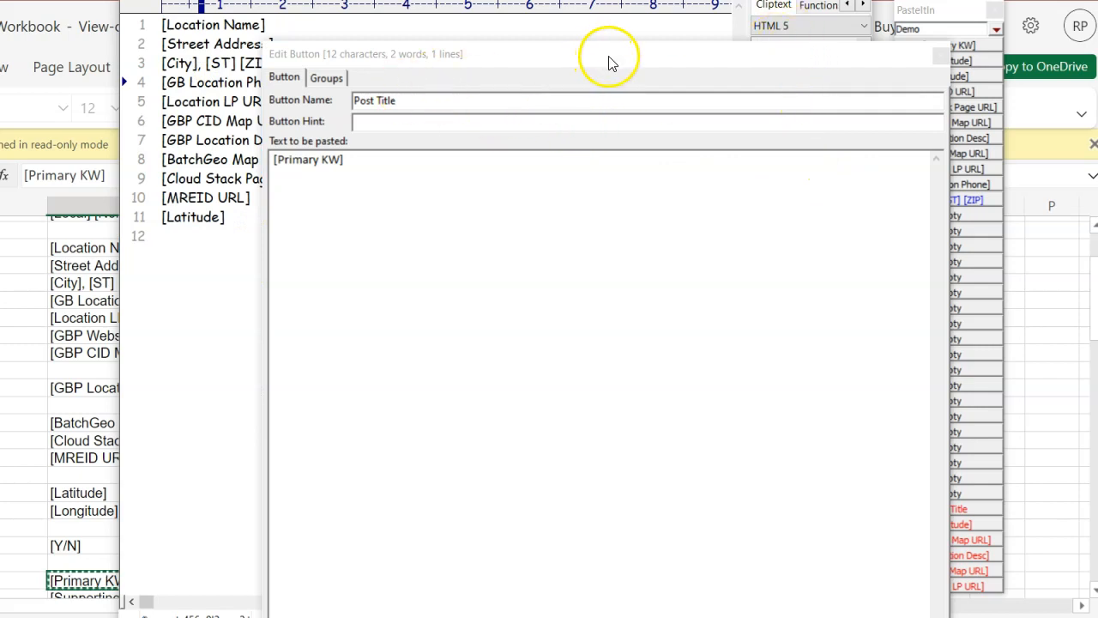
left_click_drag(626, 58, 619, 32)
left_click(978, 33)
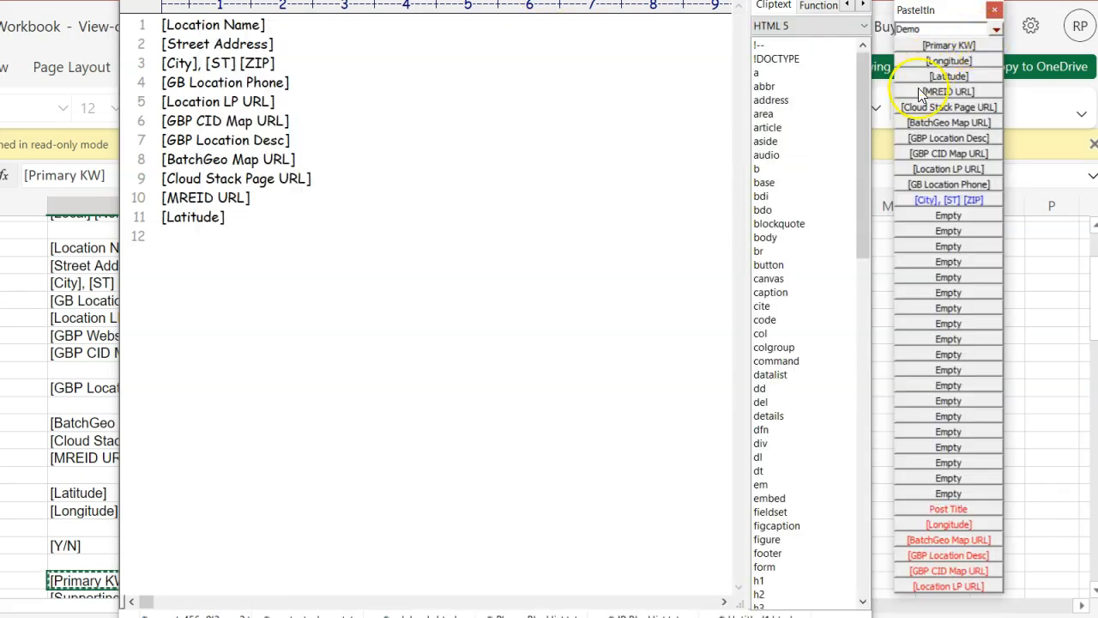
Step: Replace the [City], [ST] [ZIP] button's pasted text with all eleven placeholder lines copied from the HTML editor
right_click(948, 201)
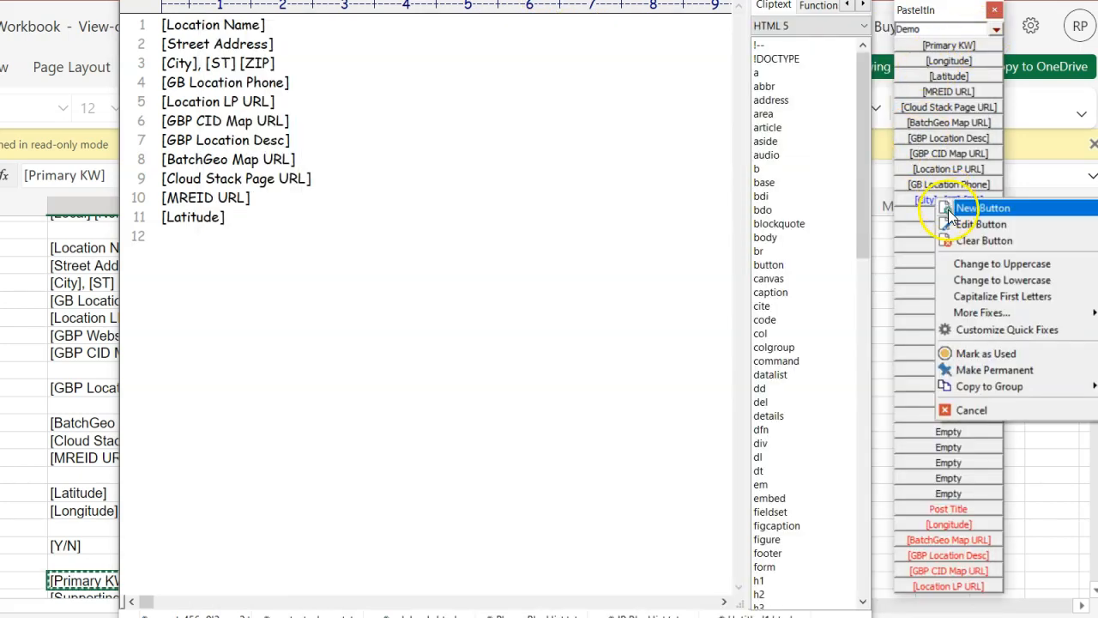
left_click(997, 225)
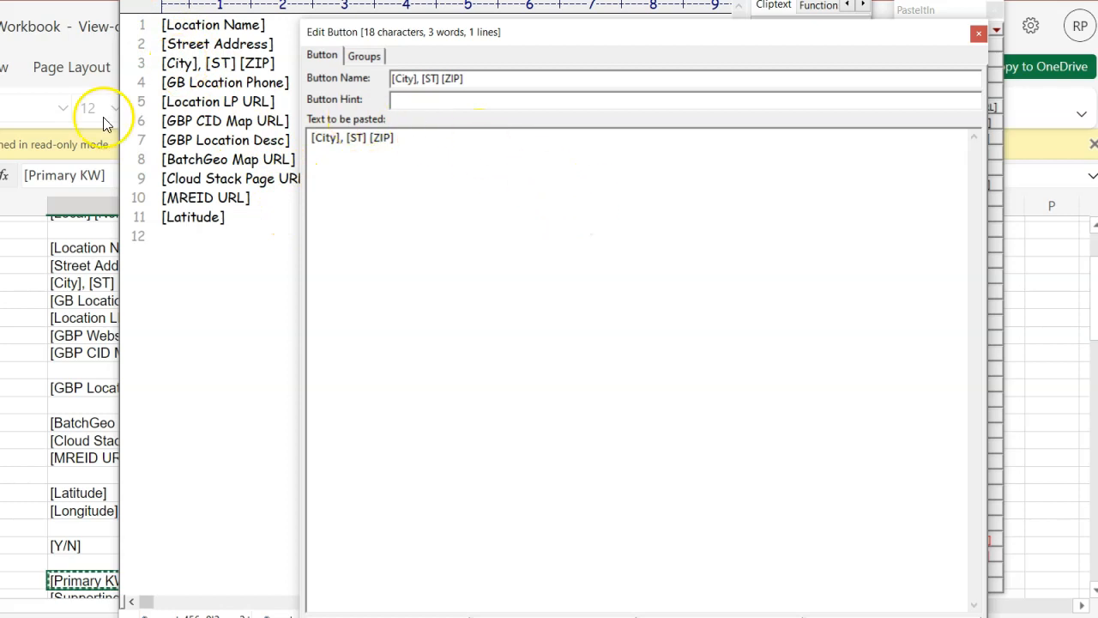
left_click_drag(161, 25, 233, 215)
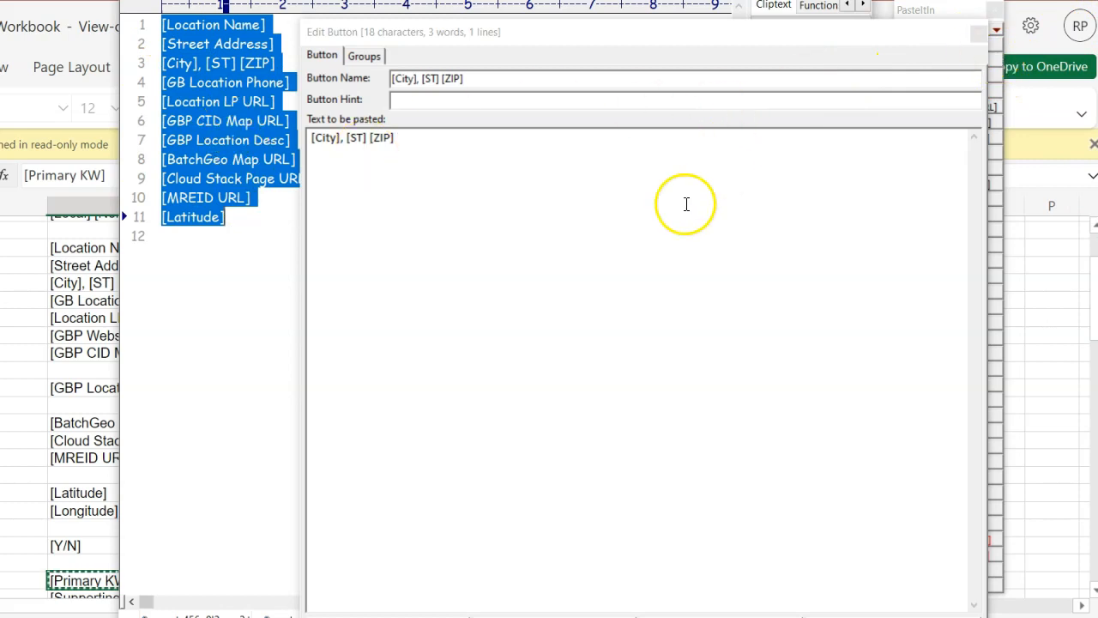
right_click(198, 107)
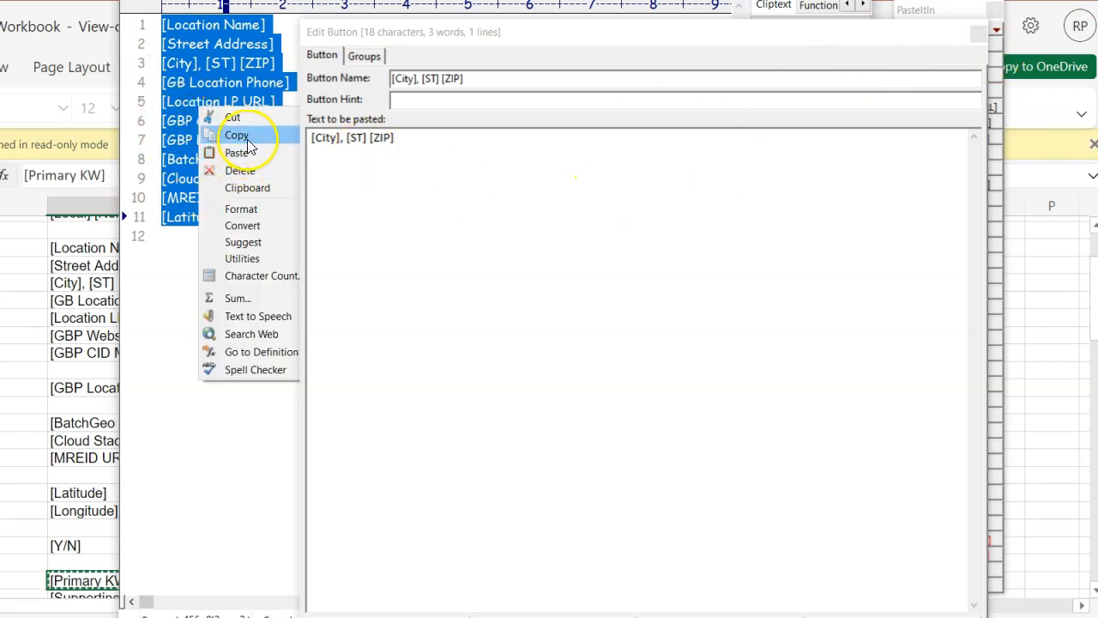
left_click(246, 140)
double_click(461, 179)
left_click(463, 179)
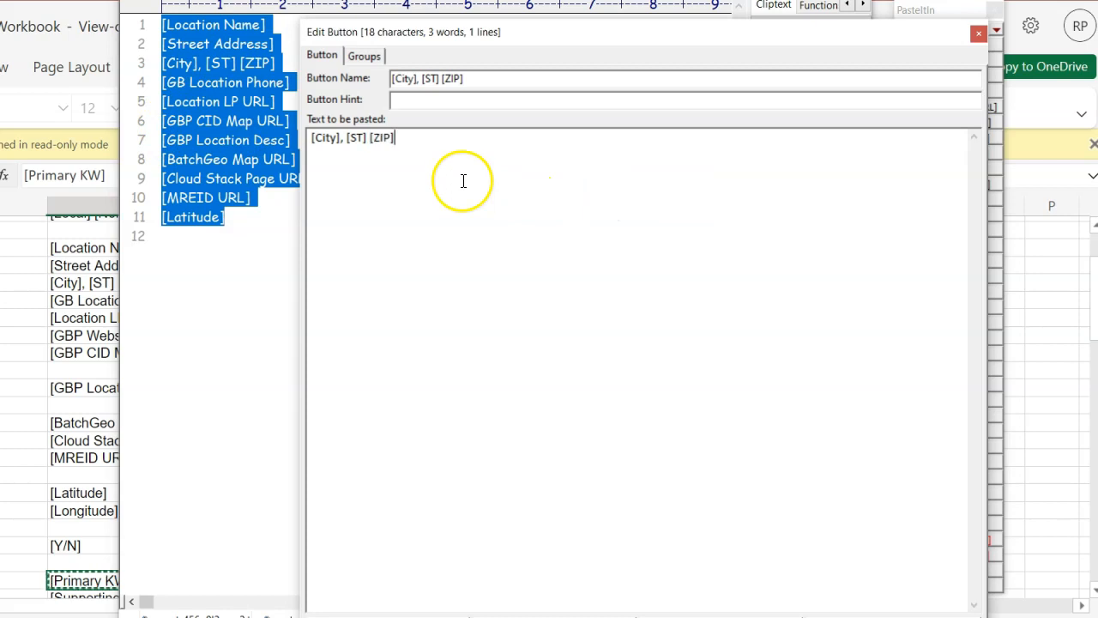
right_click(463, 180)
left_click(512, 298)
right_click(498, 258)
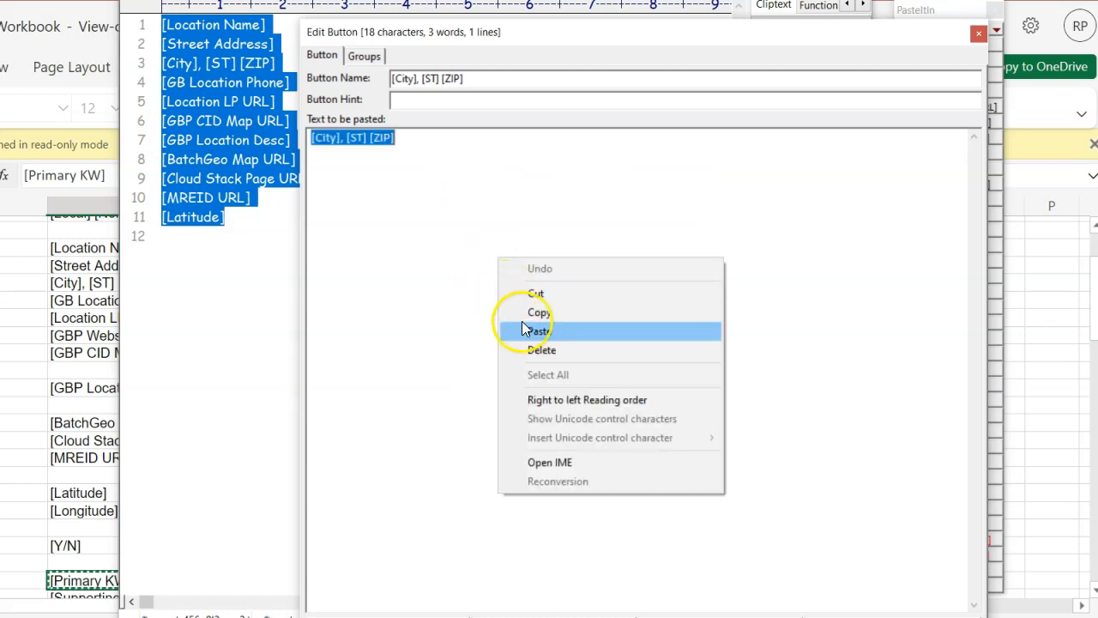
left_click(539, 332)
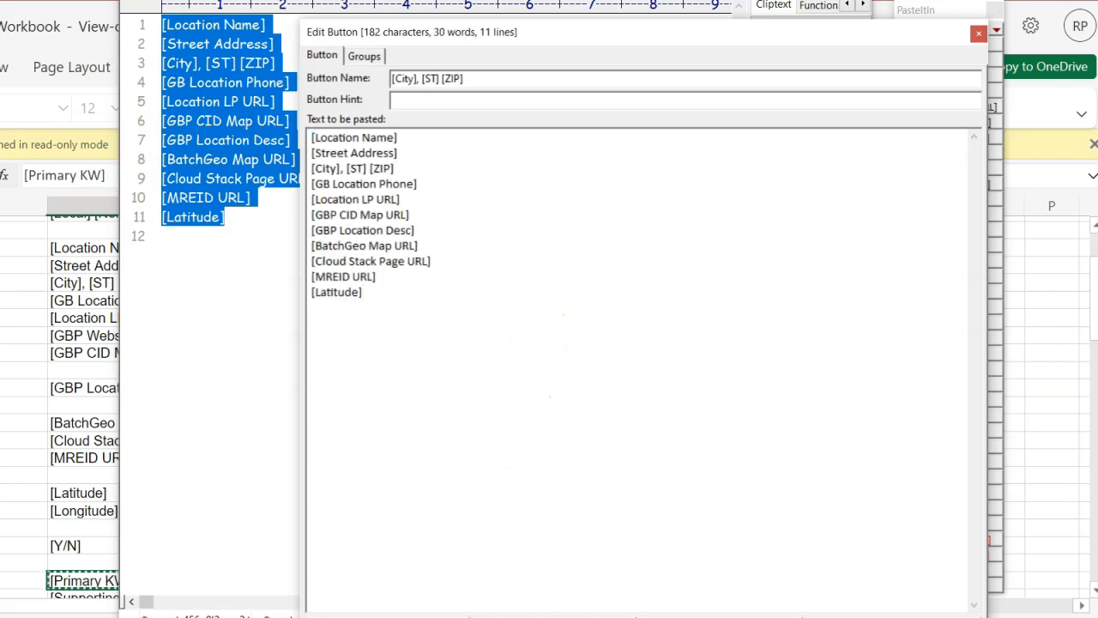
left_click(822, 616)
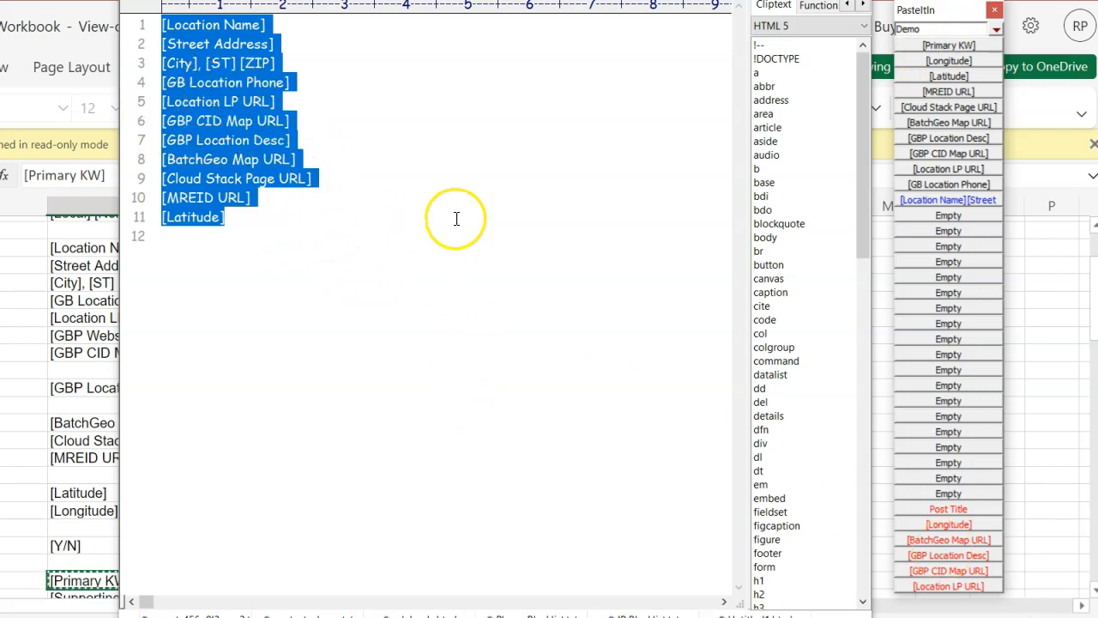
Step: Reopen the Post Title button's edit dialog to review its settings
right_click(973, 509)
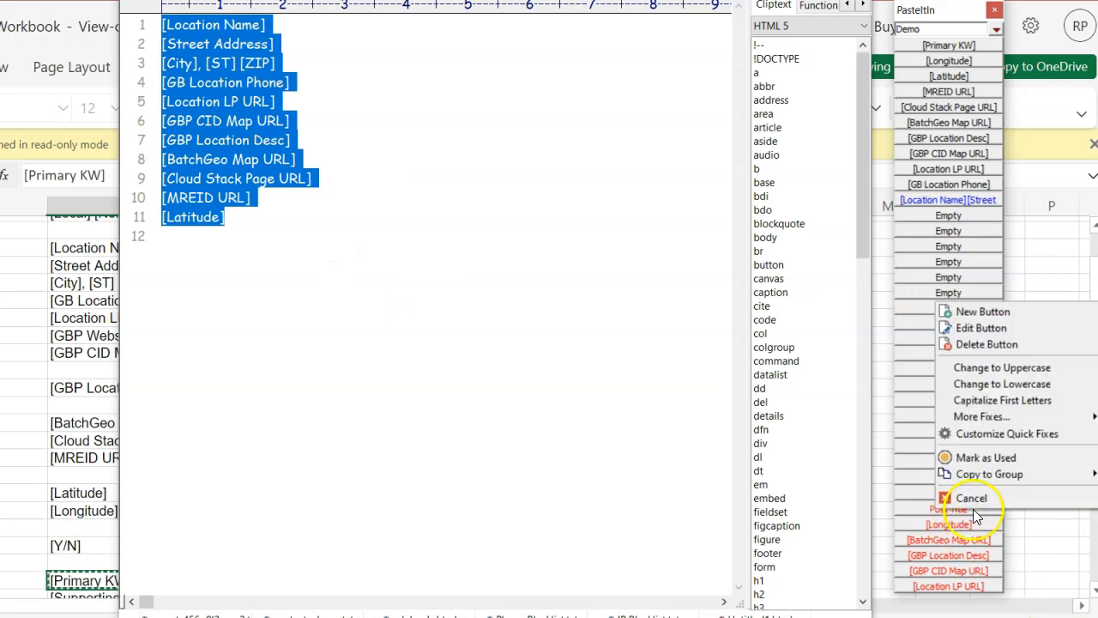
left_click(983, 331)
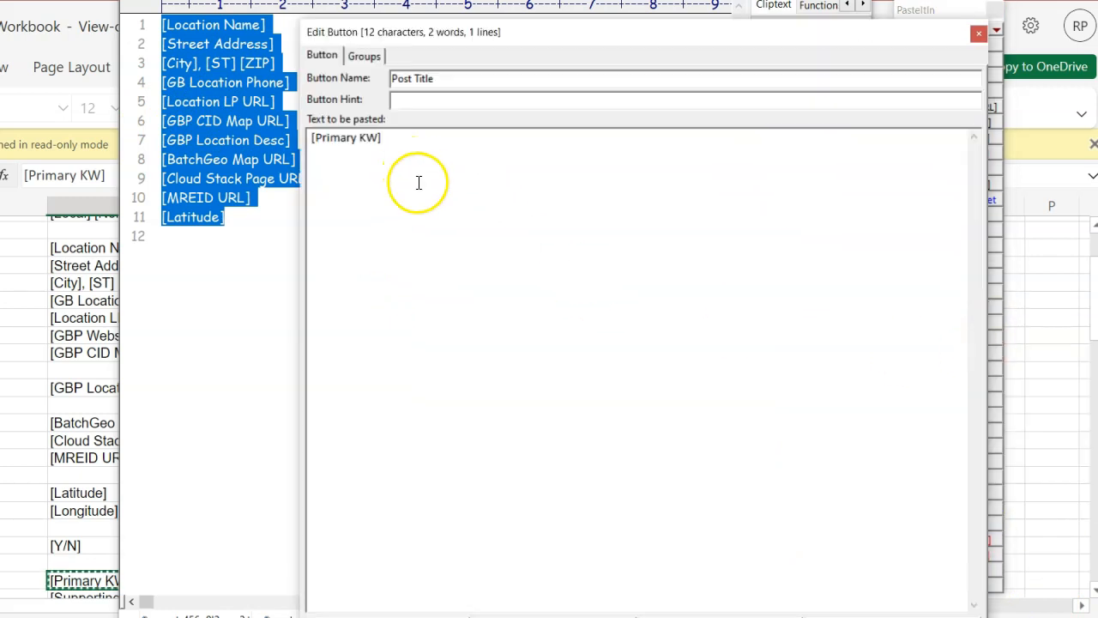
left_click(836, 616)
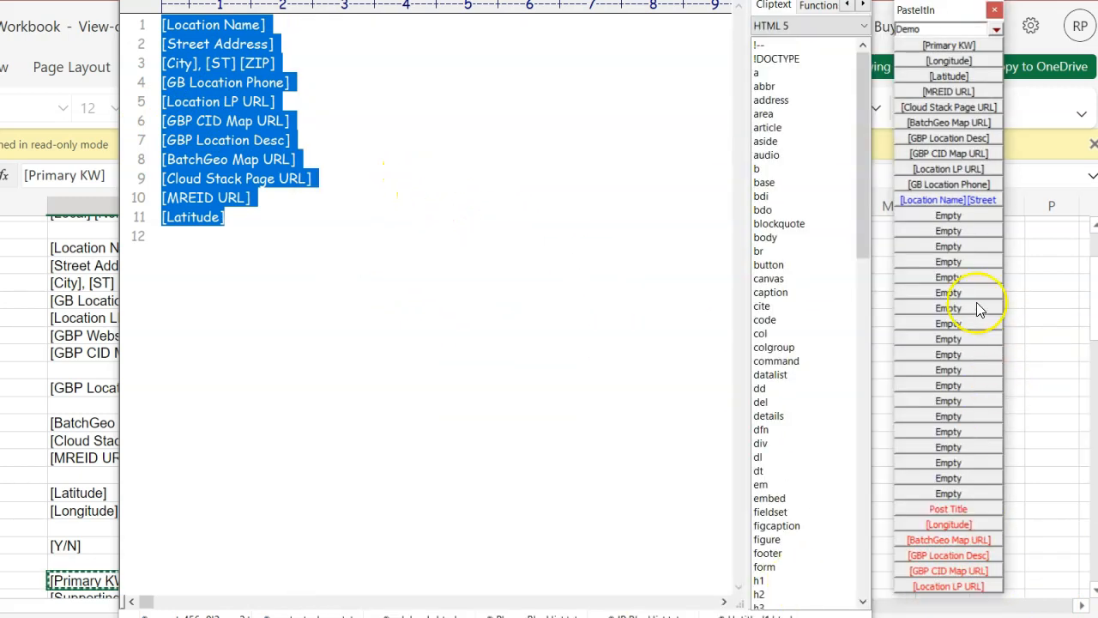
Step: Open the [Location Name][Street button's edit dialog and review its pasted text without changing it
mouse_move(975, 201)
right_click(976, 197)
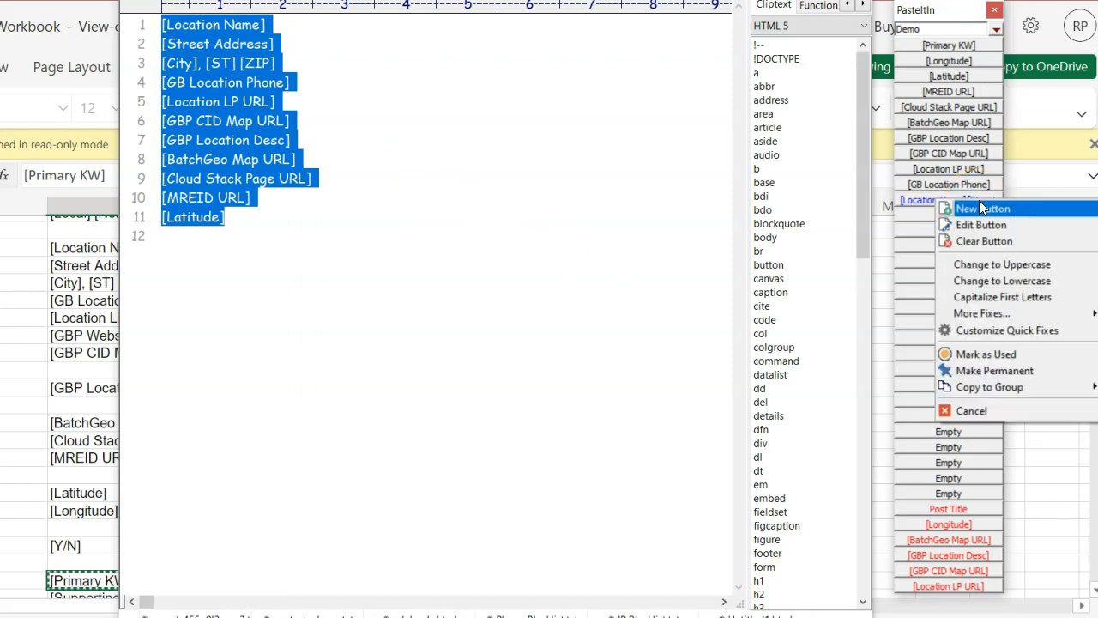
left_click(995, 218)
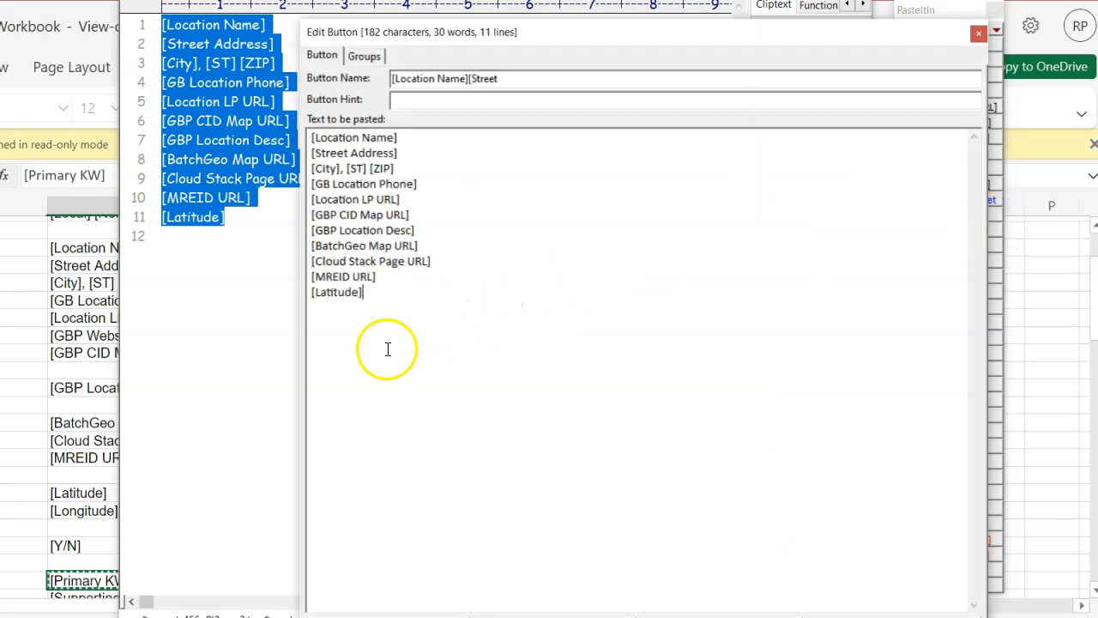
left_click_drag(384, 293, 232, 94)
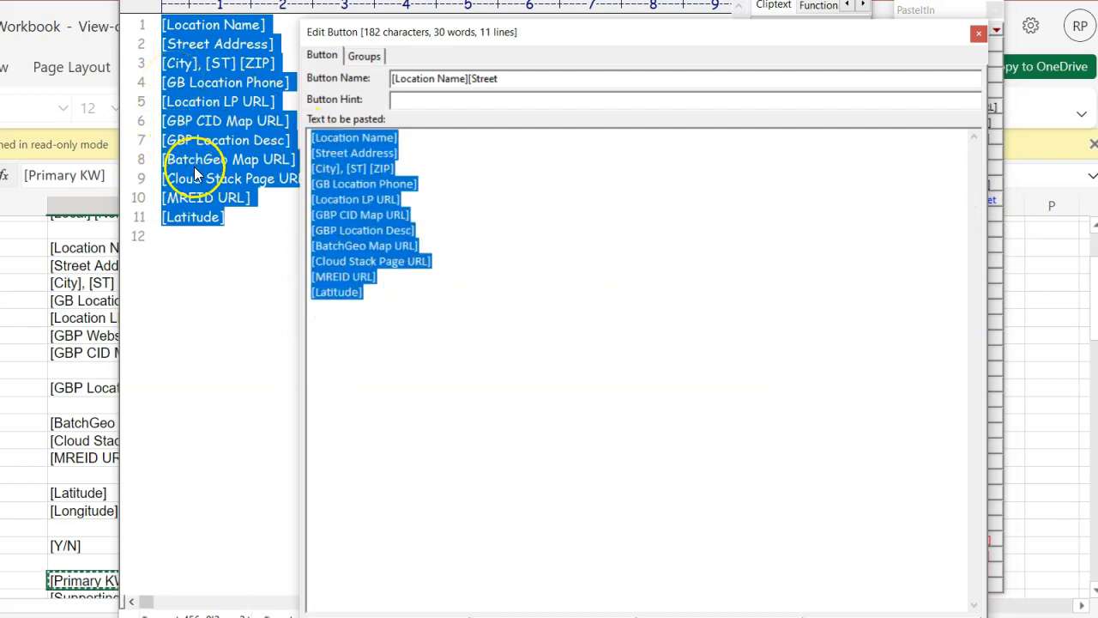
left_click(459, 374)
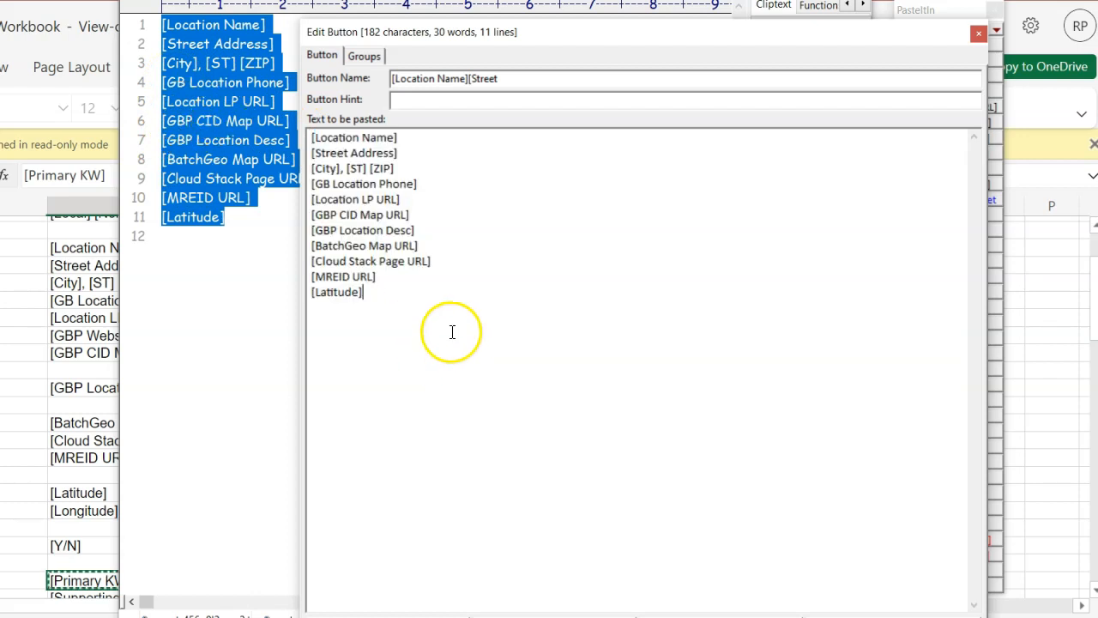
key("Escape")
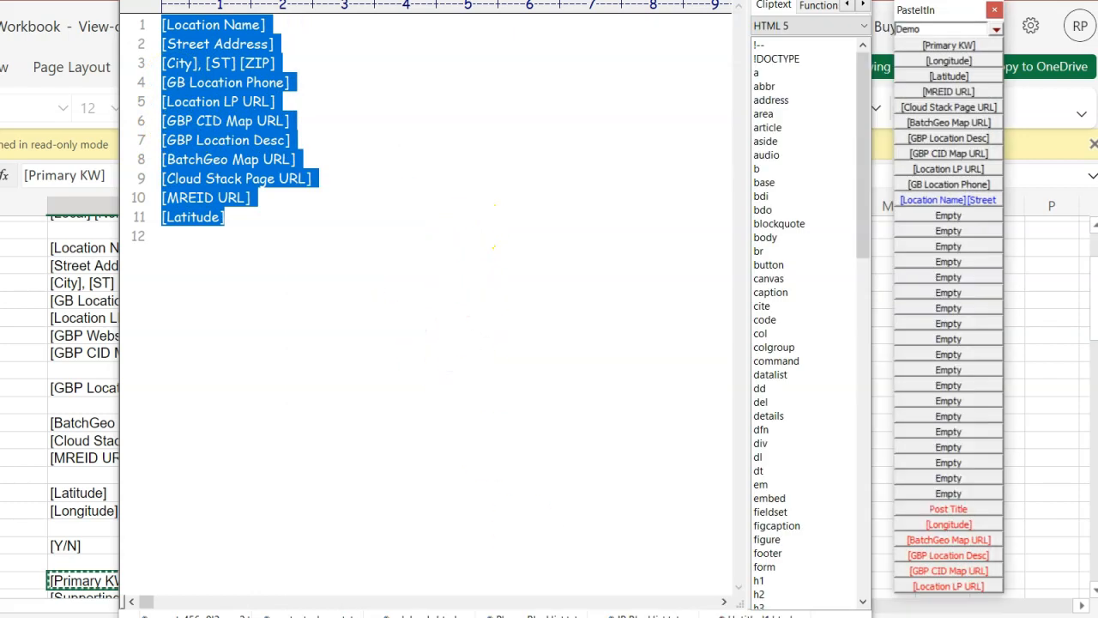
Step: Give the [Location Name][Street button the hint text
right_click(977, 208)
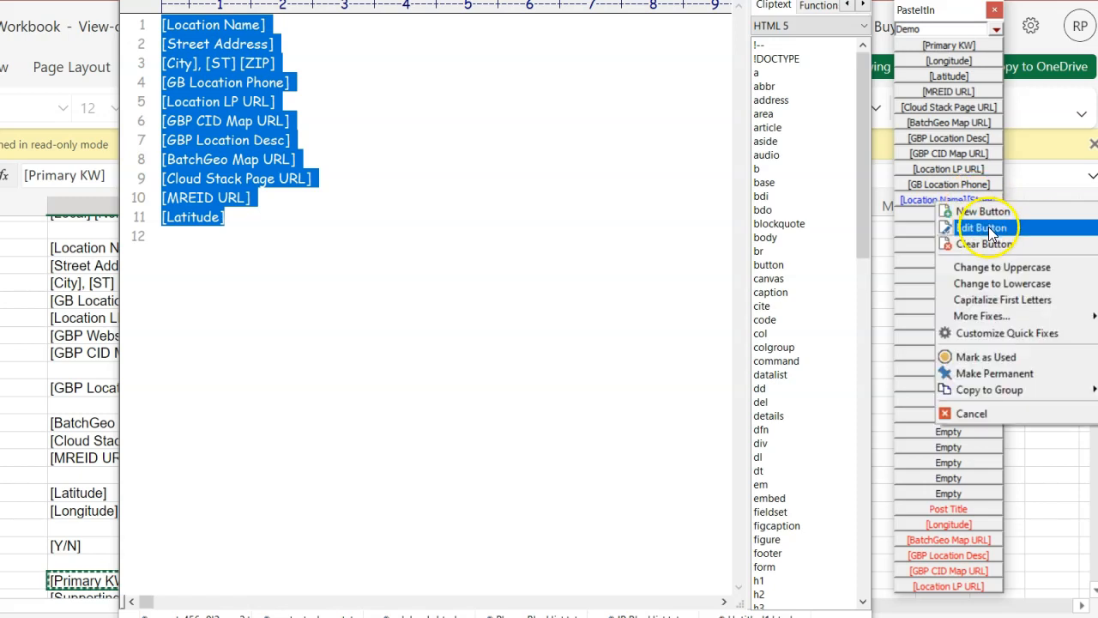
left_click(991, 228)
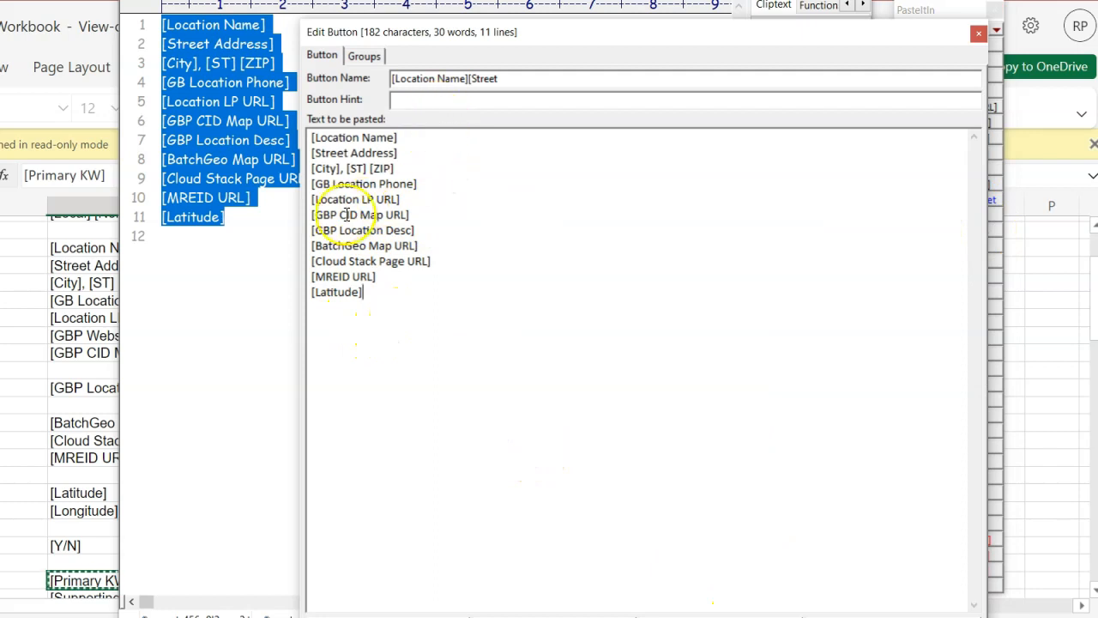
left_click(525, 99)
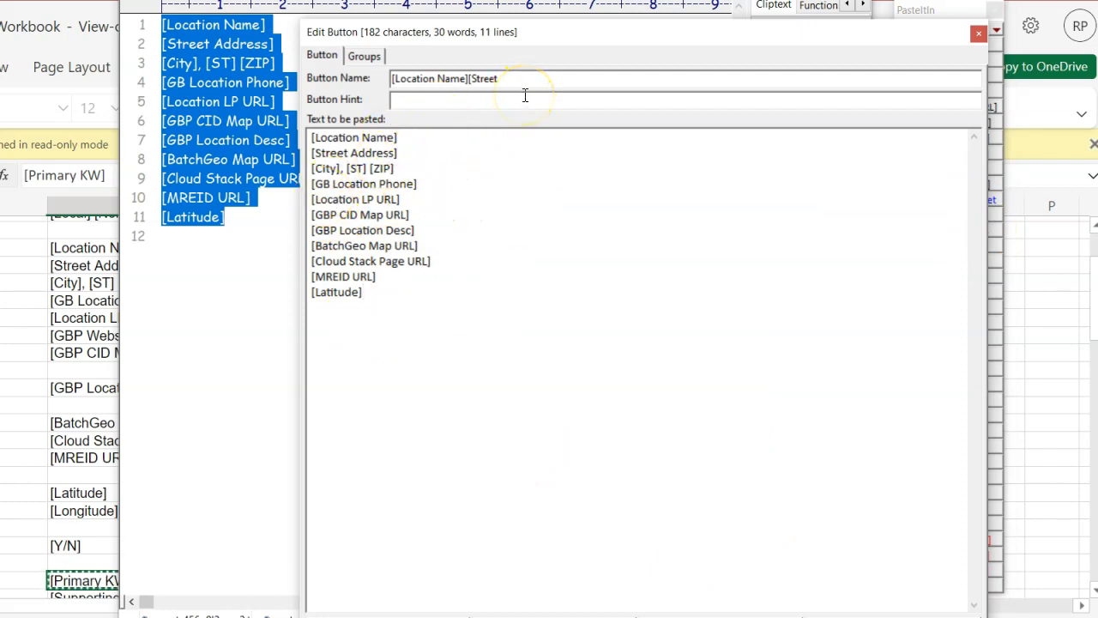
type("text")
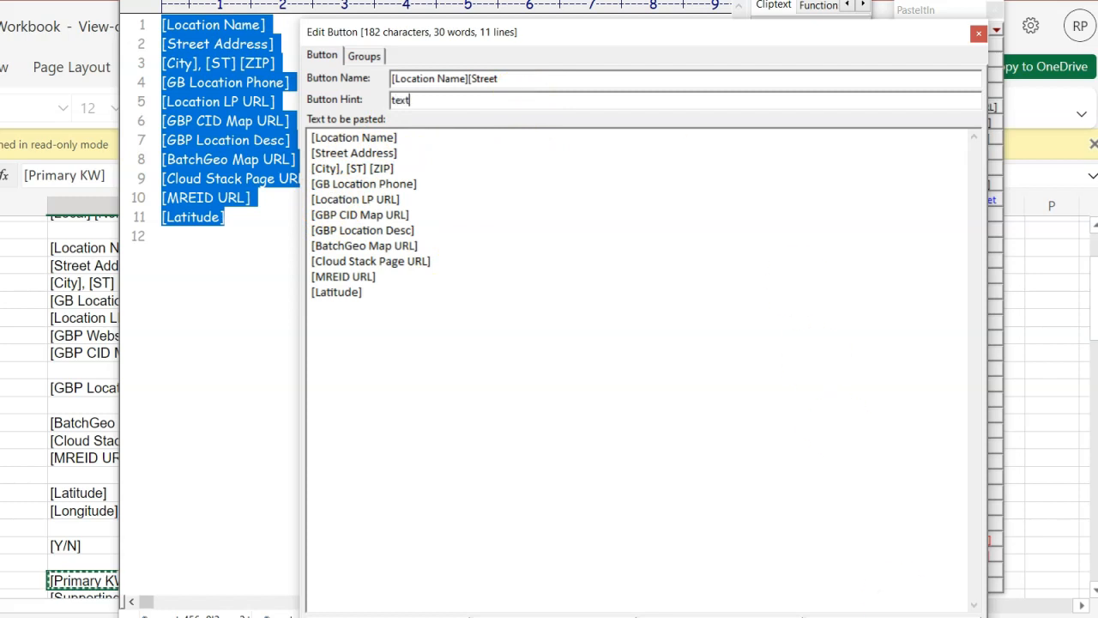
key("Return")
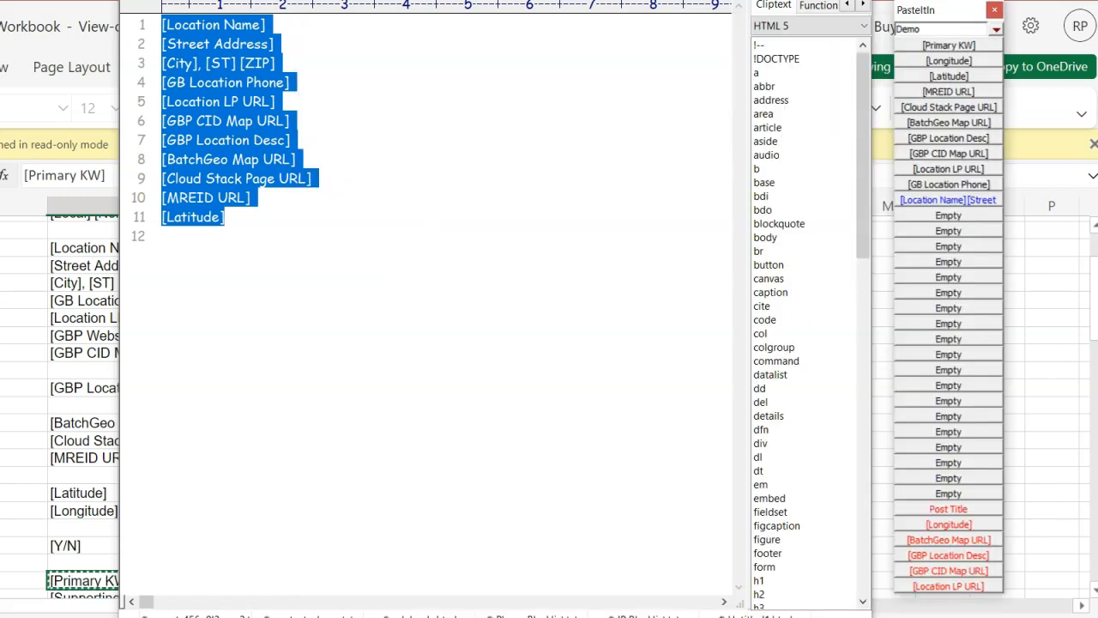
Step: Reopen the [Location Name][Street button's settings and clear its hint
right_click(976, 198)
left_click(994, 226)
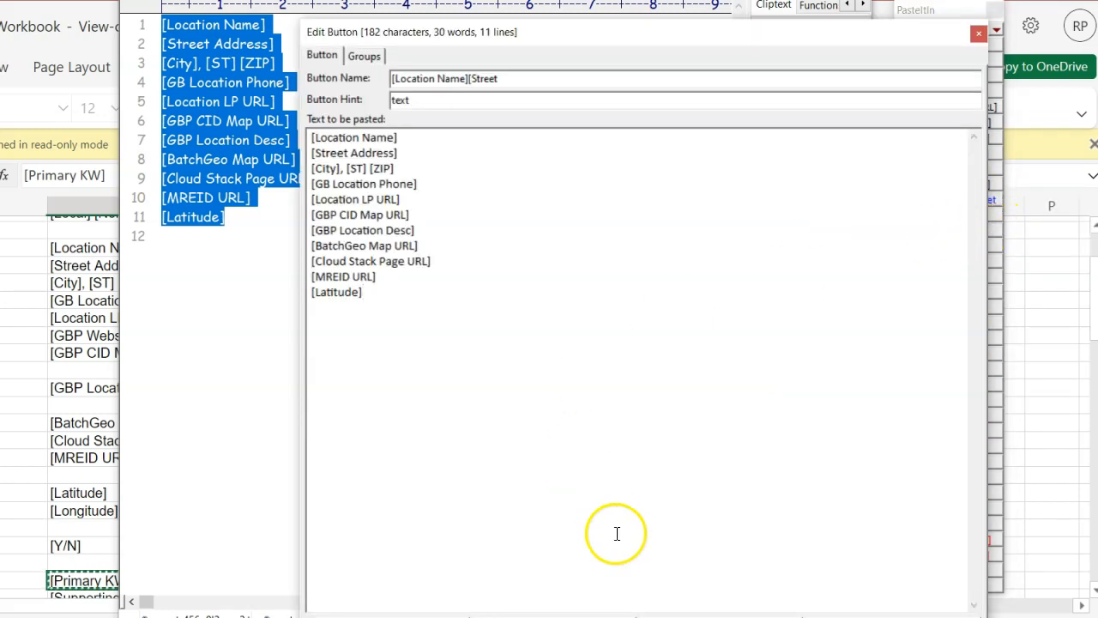
left_click(420, 100)
double_click(401, 100)
key("BackSpace")
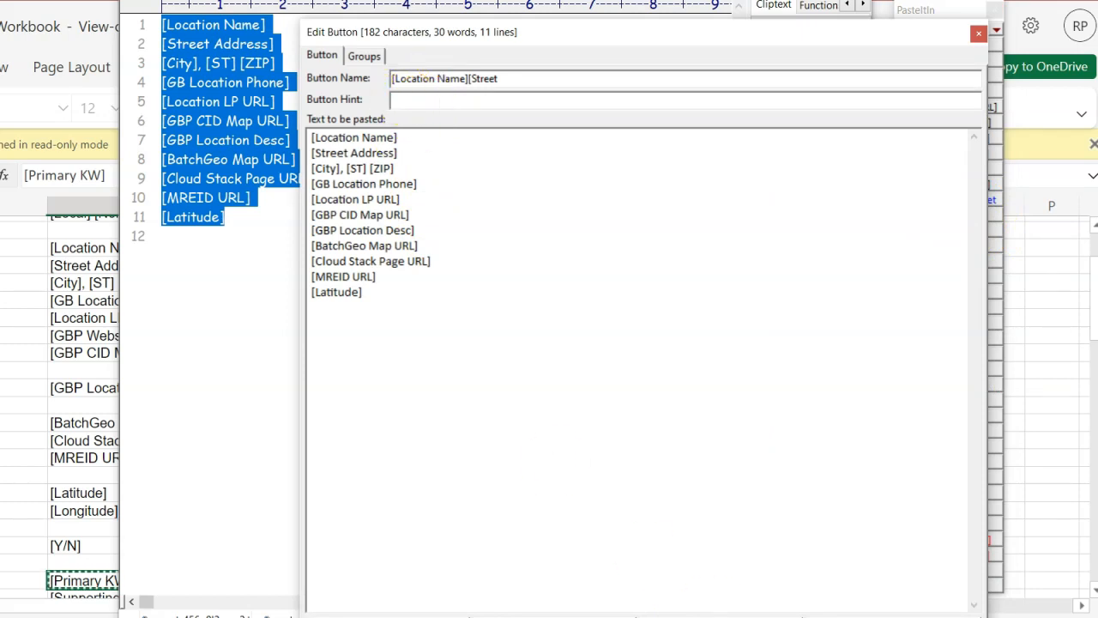
key("Return")
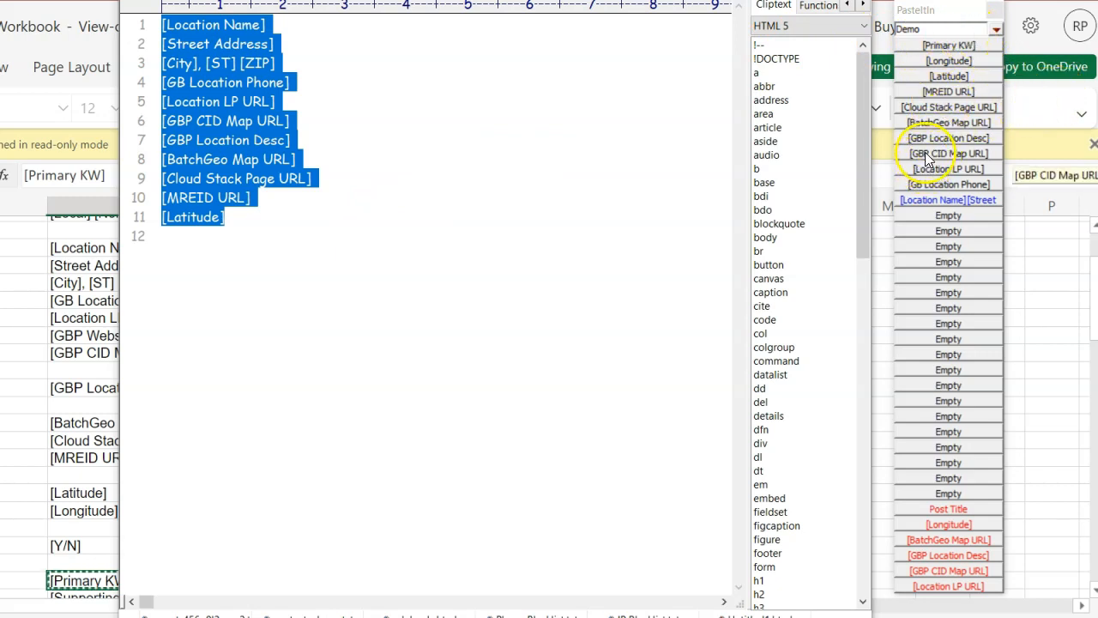
Step: Set the Demo group's number of columns to 3 in Group Options and reposition the PasteItIn palette
right_click(929, 36)
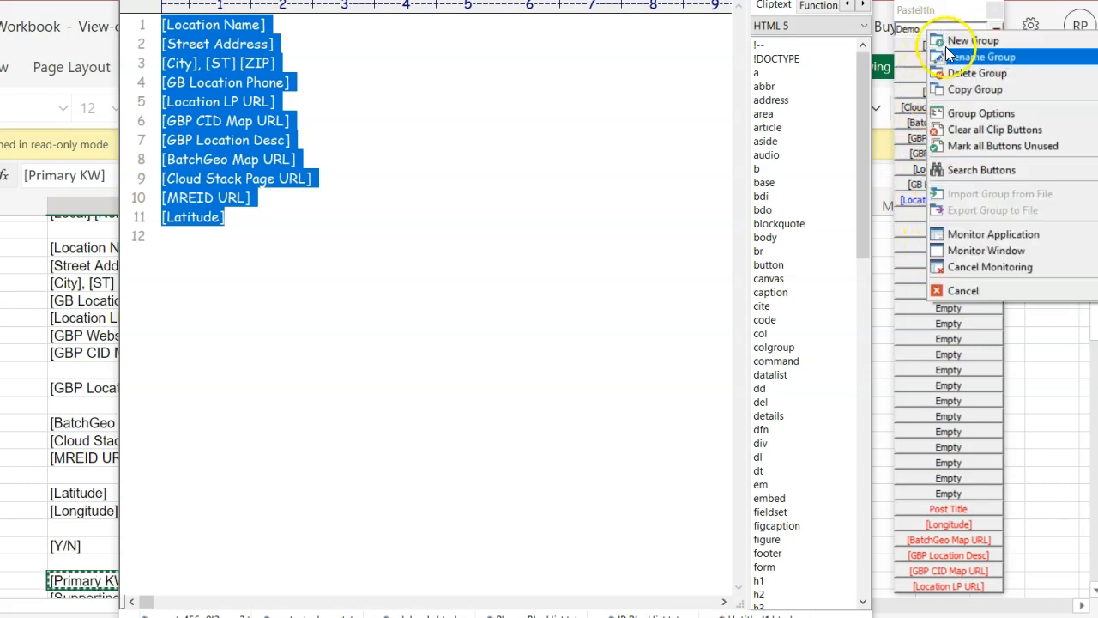
left_click(981, 112)
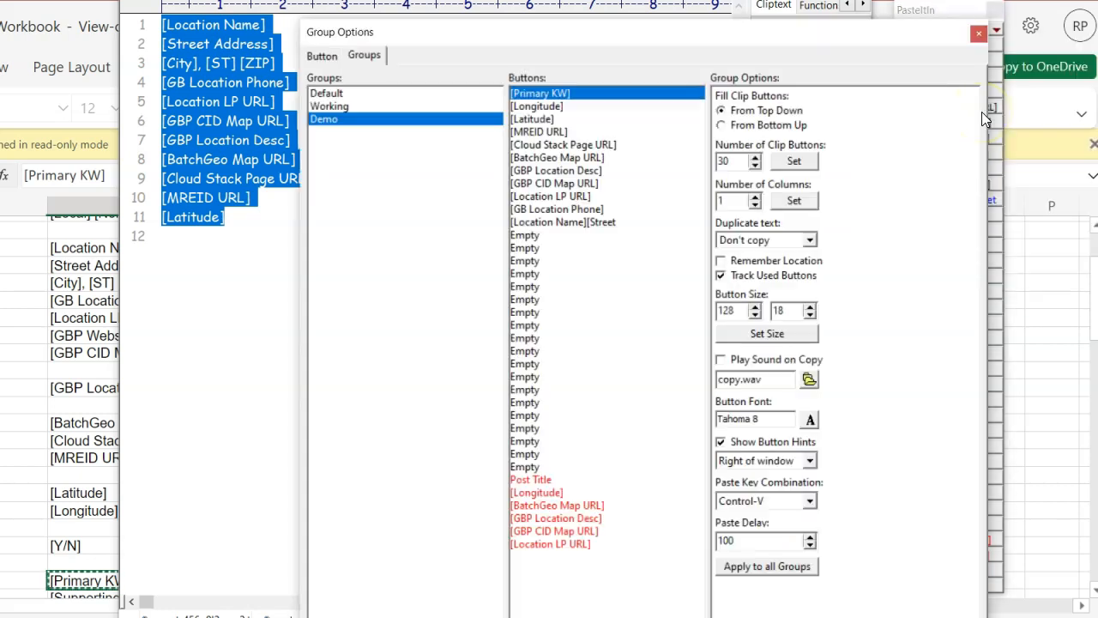
left_click(756, 197)
left_click(793, 202)
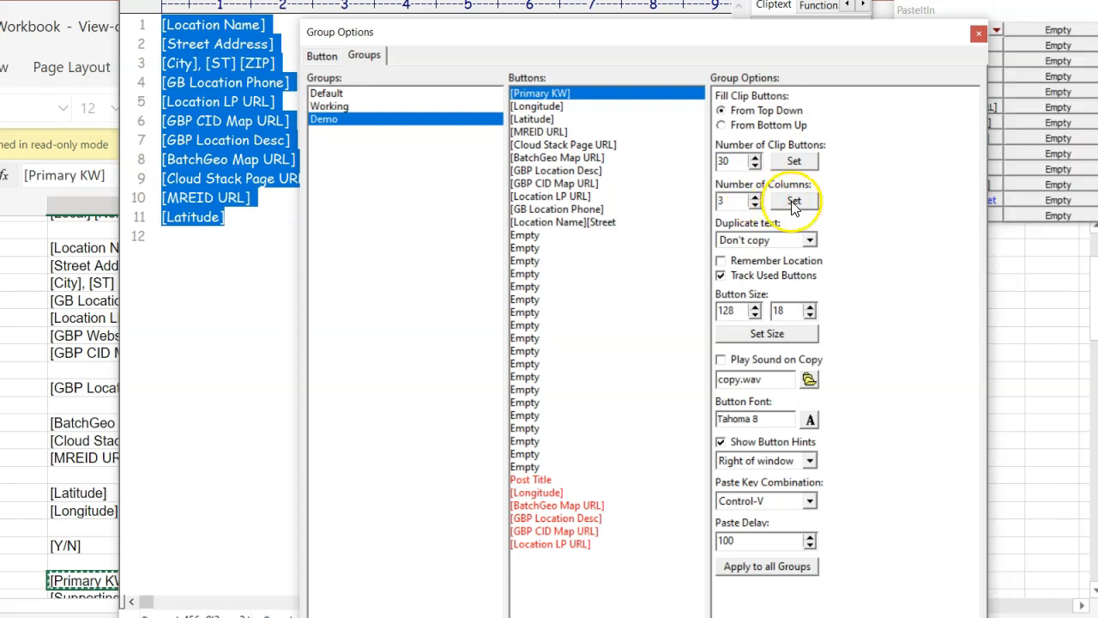
left_click(978, 33)
left_click_drag(1025, 17, 813, 29)
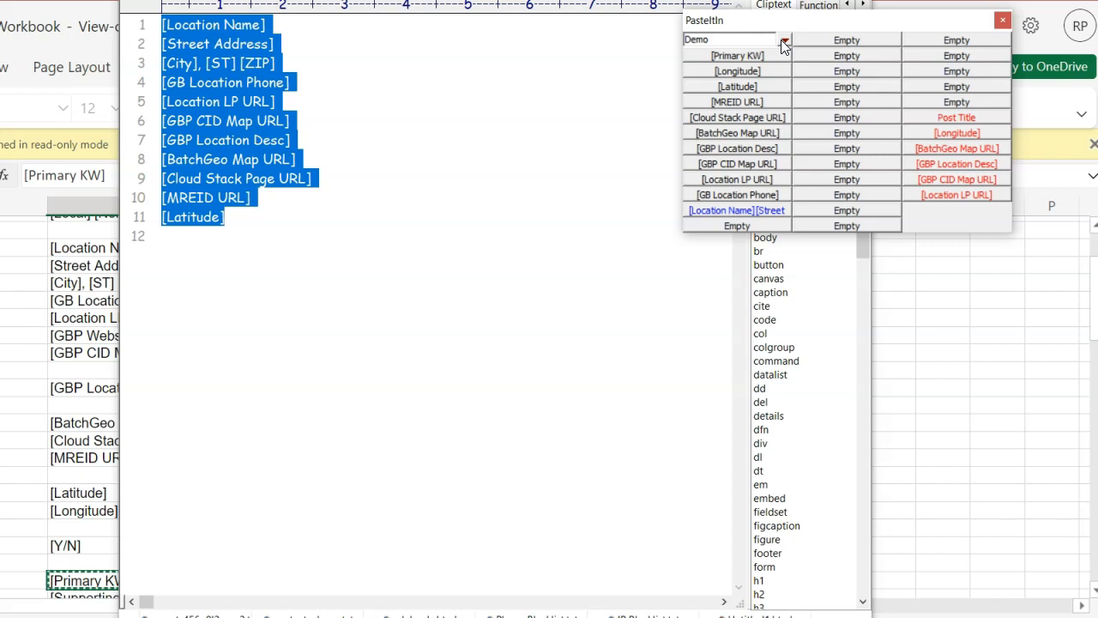
left_click(339, 186)
left_click(273, 215)
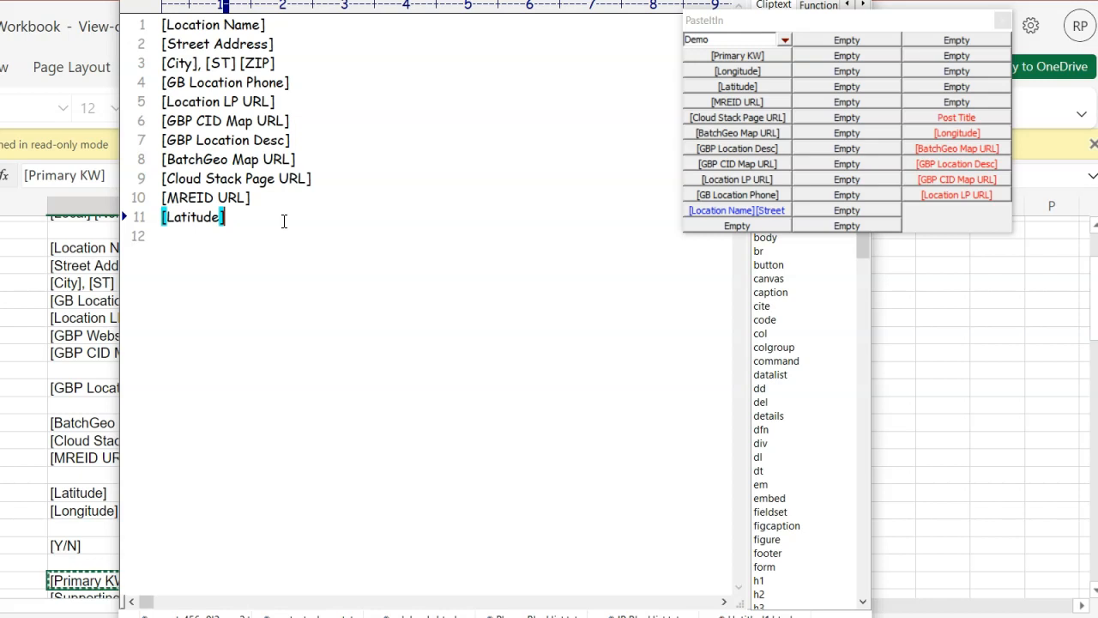
left_click(479, 341)
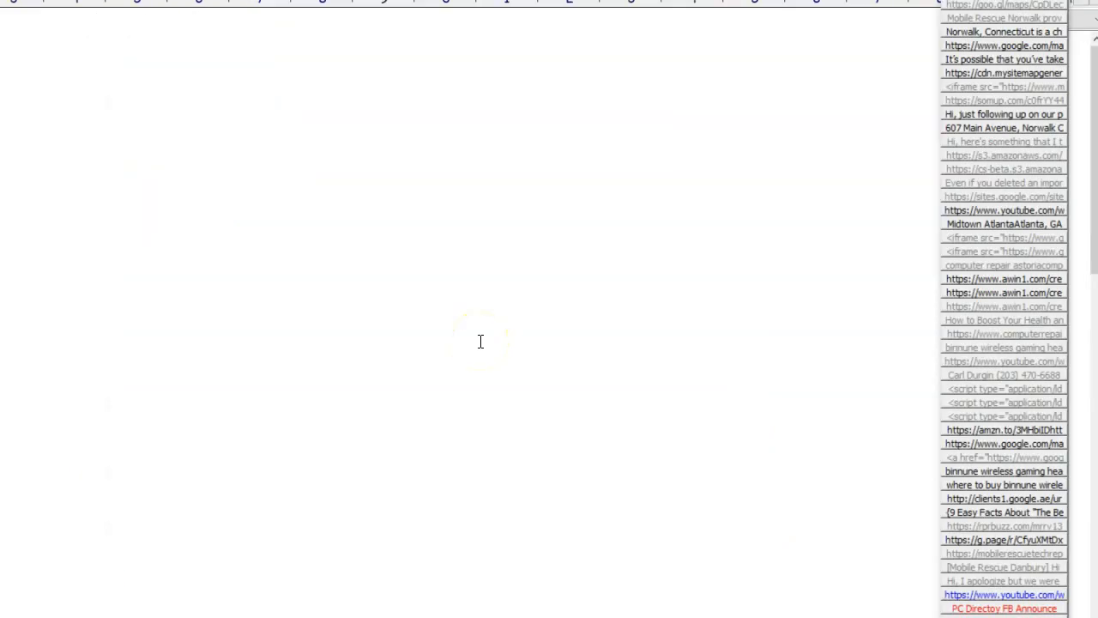
left_click(401, 324)
Step: Try appending a phone number on a new line to the 'Even if you deleted an impor' button's text, then cancel the edit
mouse_move(984, 140)
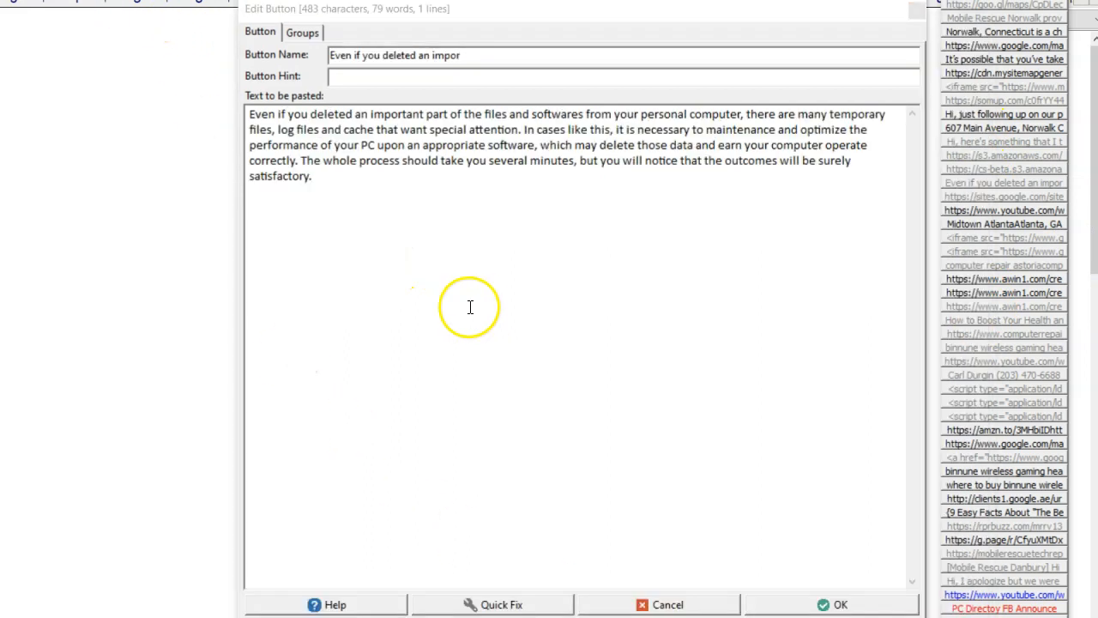
left_click(563, 17)
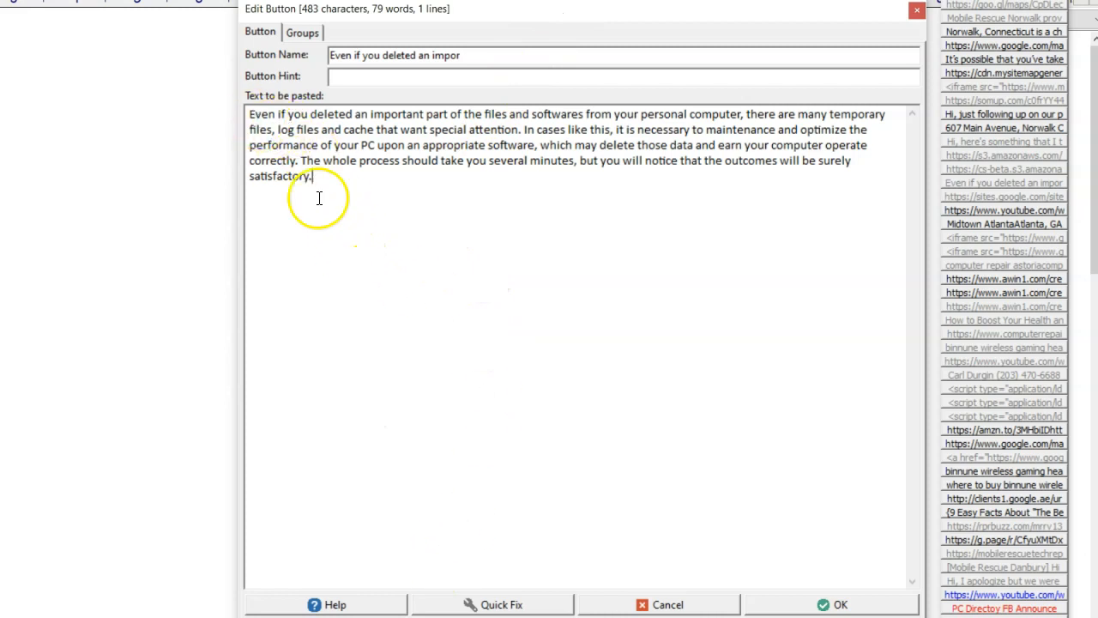
key("Return")
key("Return")
type("555")
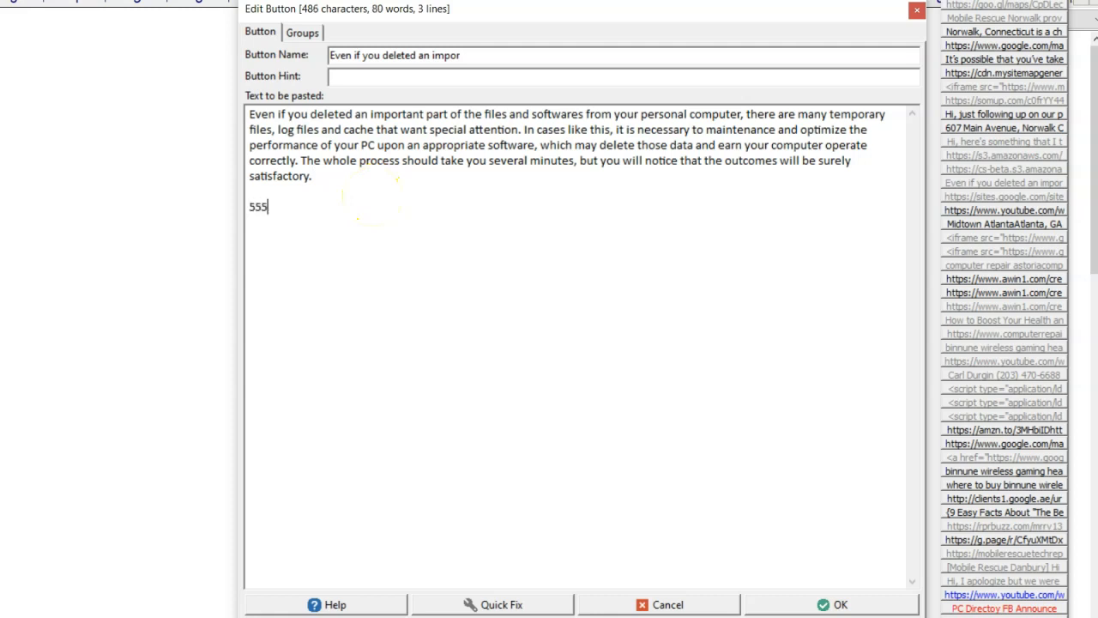
type("1215425")
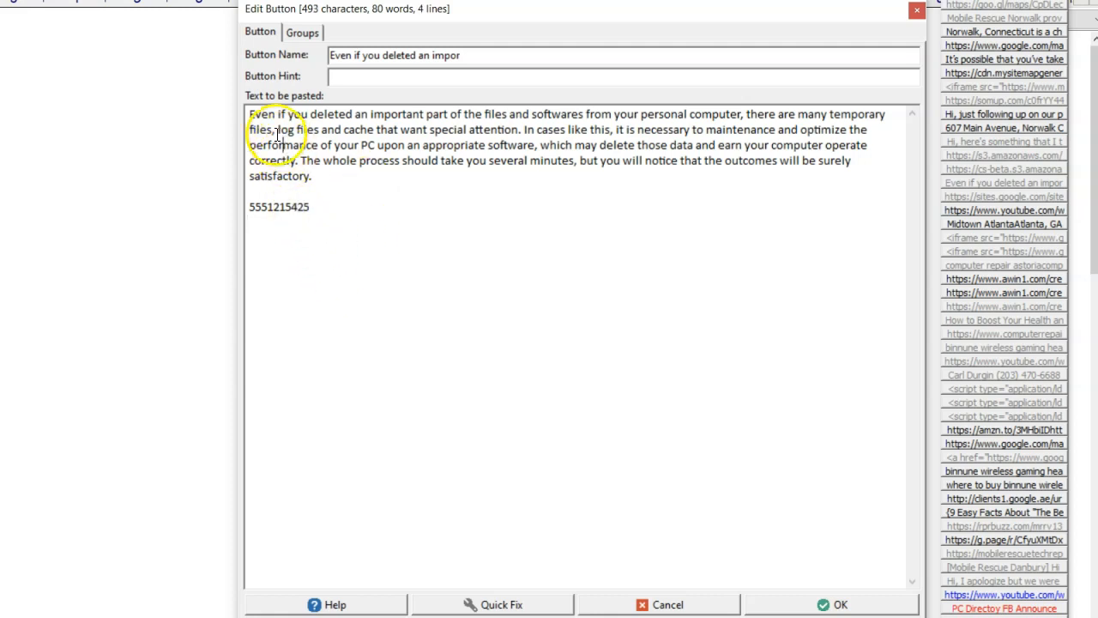
left_click(480, 603)
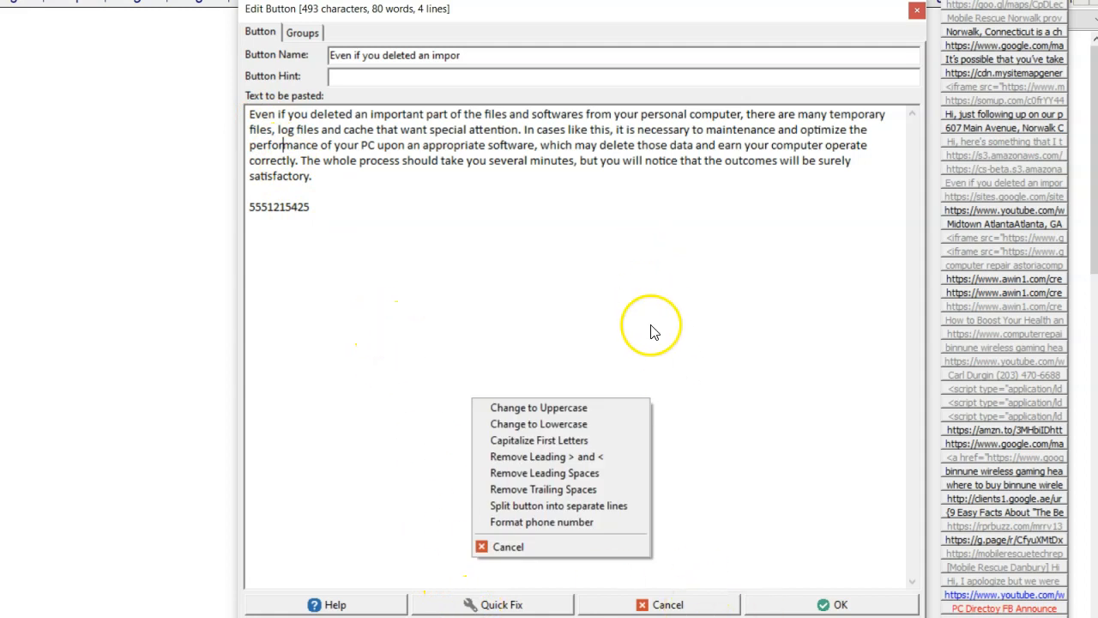
left_click(692, 603)
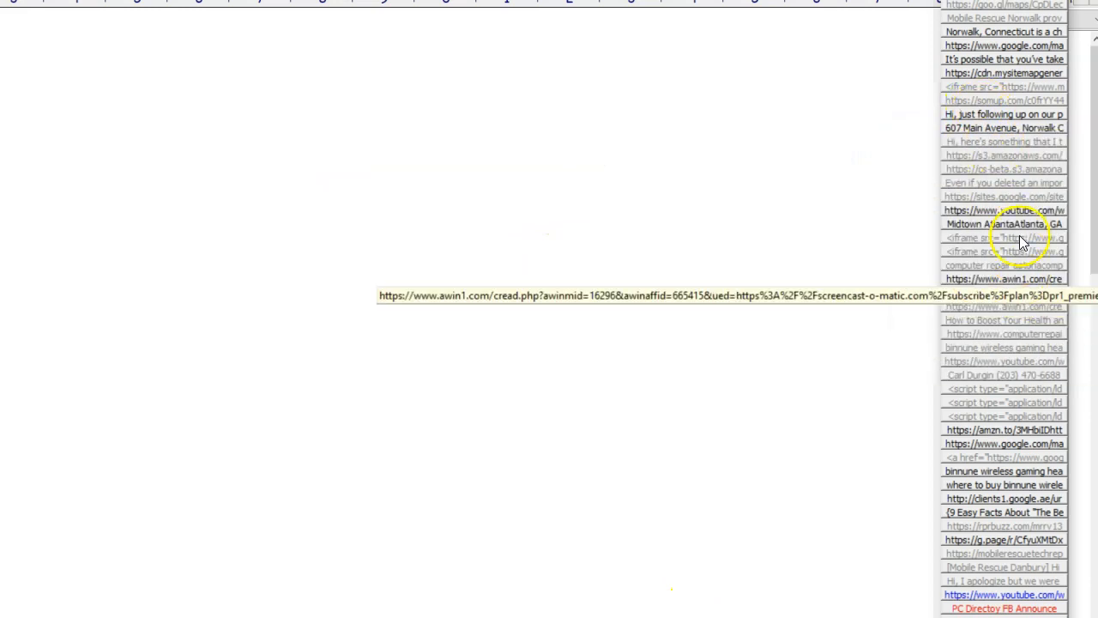
Step: Edit the 'Even if you deleted an impor' button and append a phone number on a new line below its text
right_click(1002, 187)
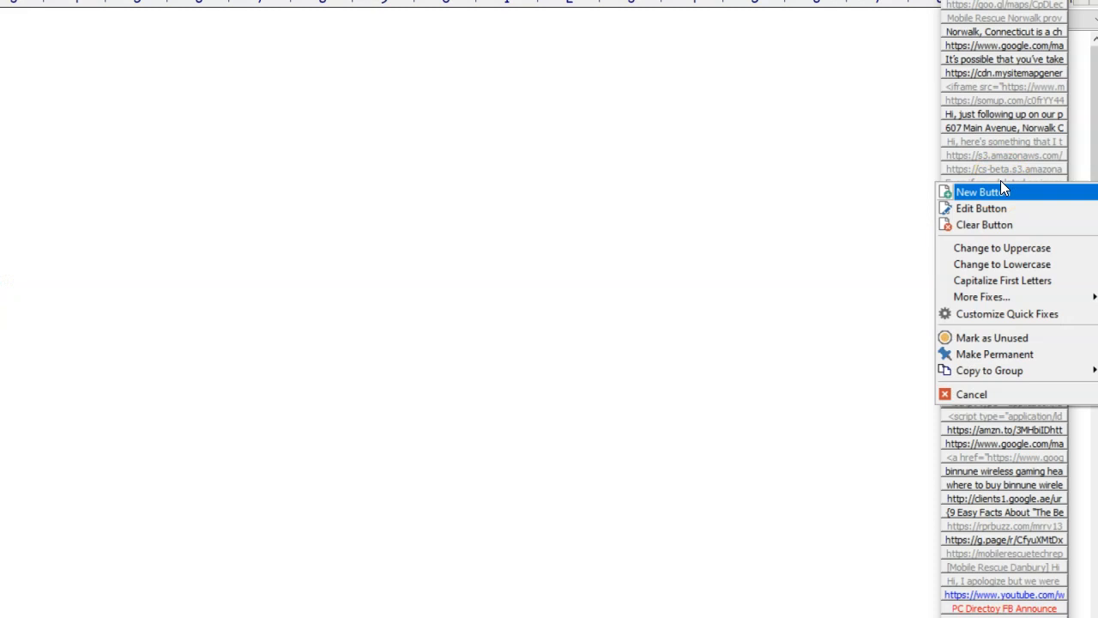
left_click(1003, 209)
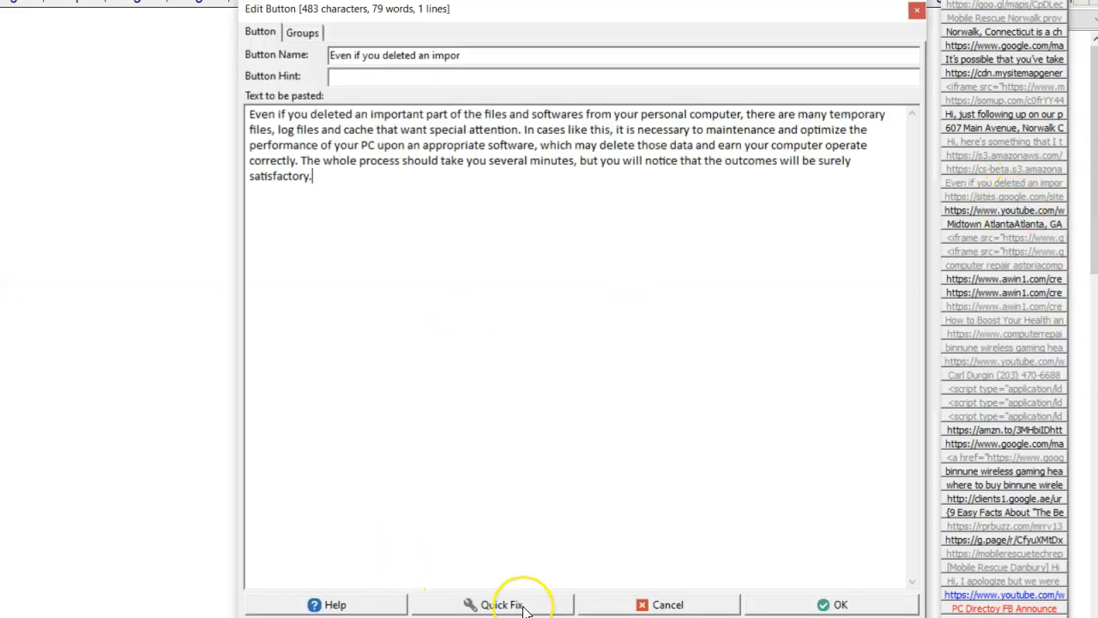
left_click(420, 254)
key("Return")
key("Return")
type("55")
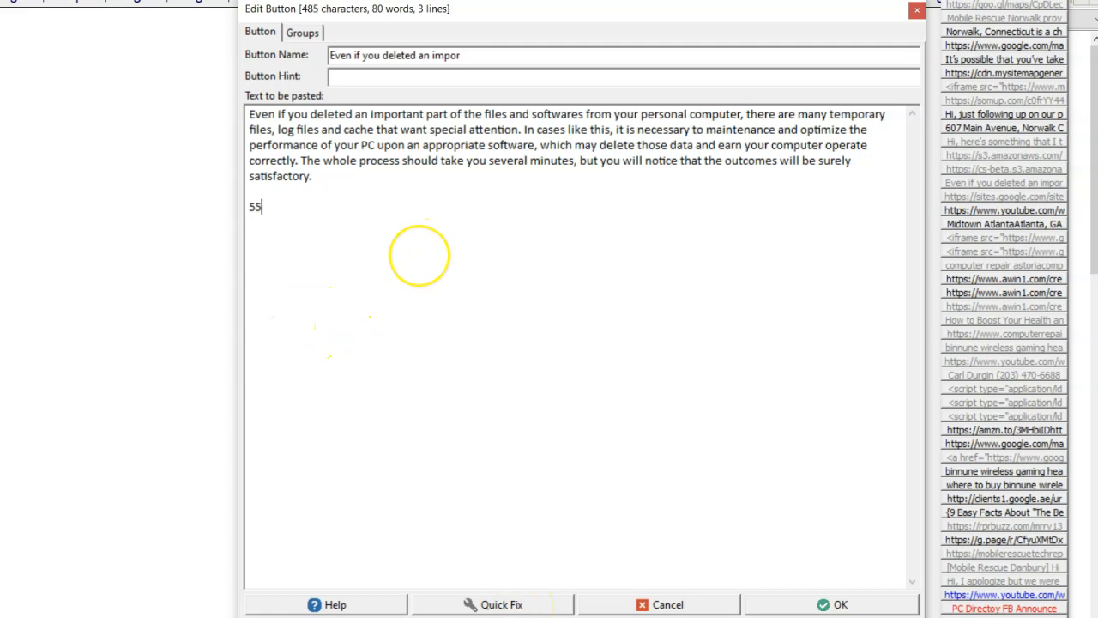
type("55551212")
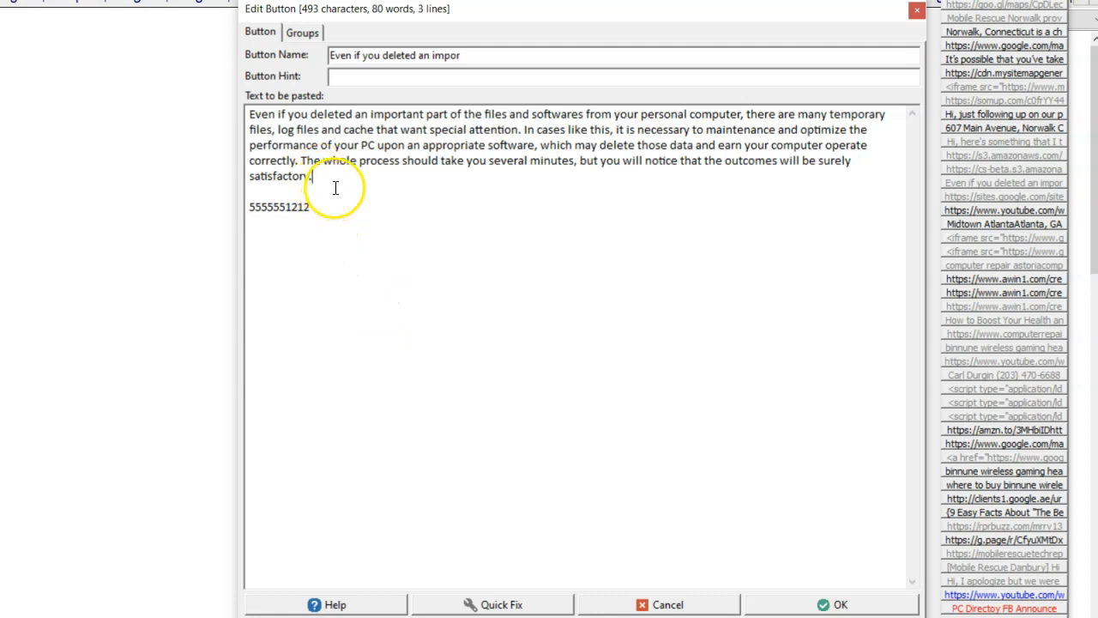
Step: Convert the button's text to uppercase with Quick Fix
left_click(428, 606)
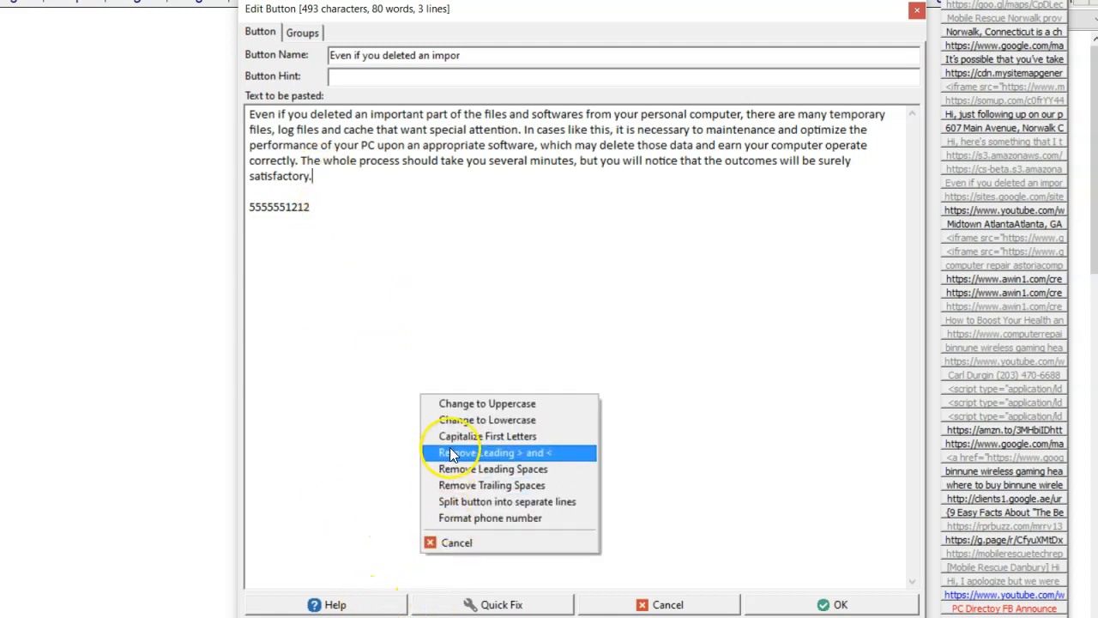
left_click(494, 404)
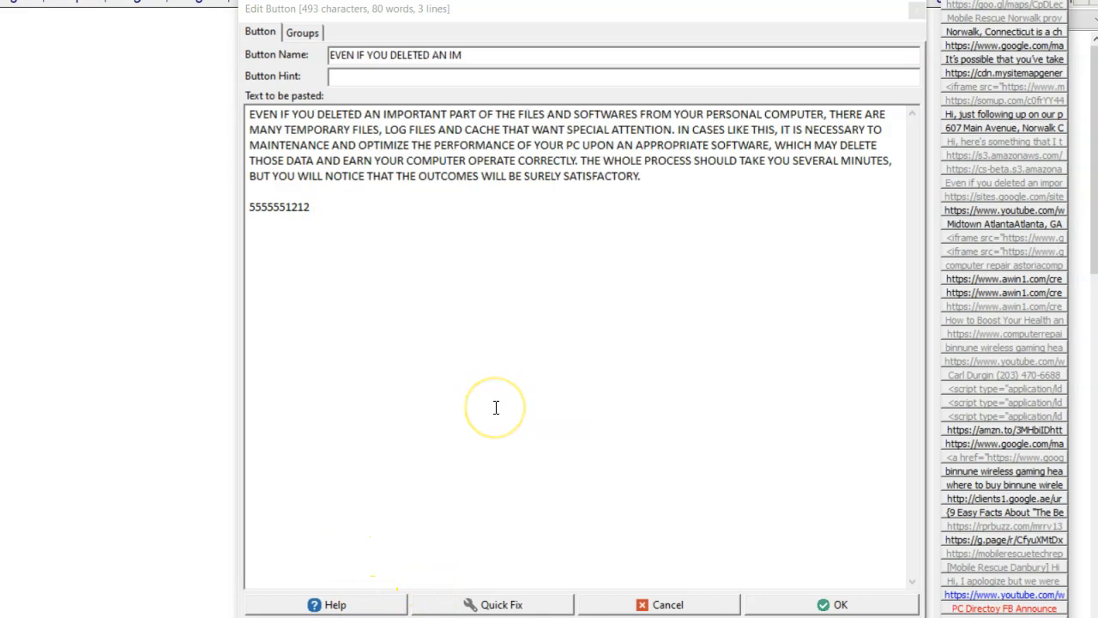
left_click(473, 364)
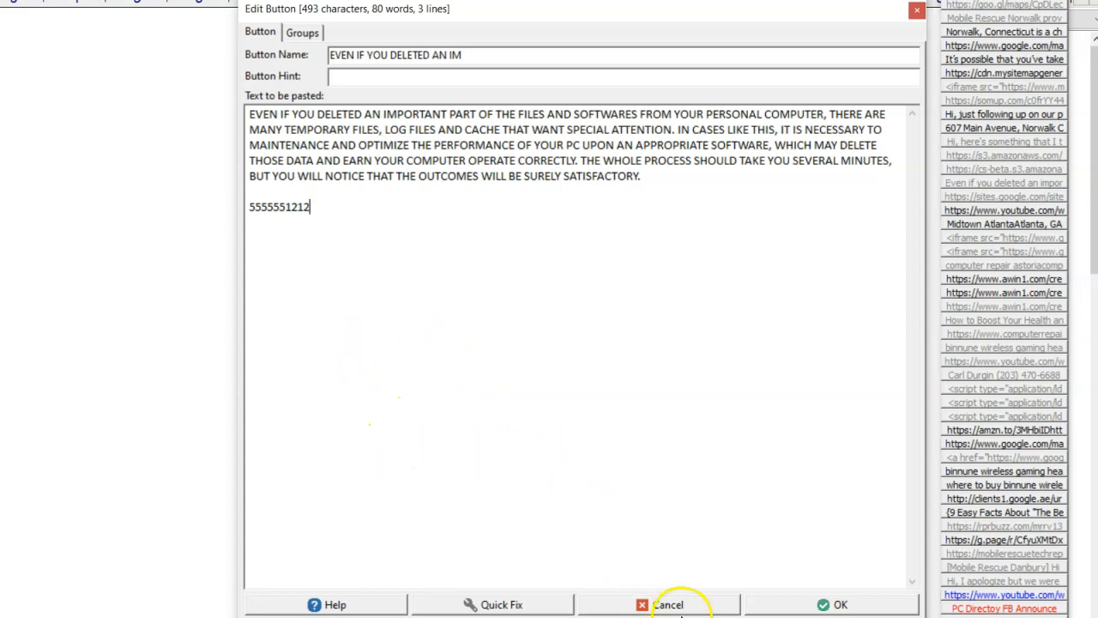
Step: Copy the phone number line from the button's text and cancel the edit
left_click(326, 198)
left_click(297, 209)
left_click_drag(249, 206, 307, 208)
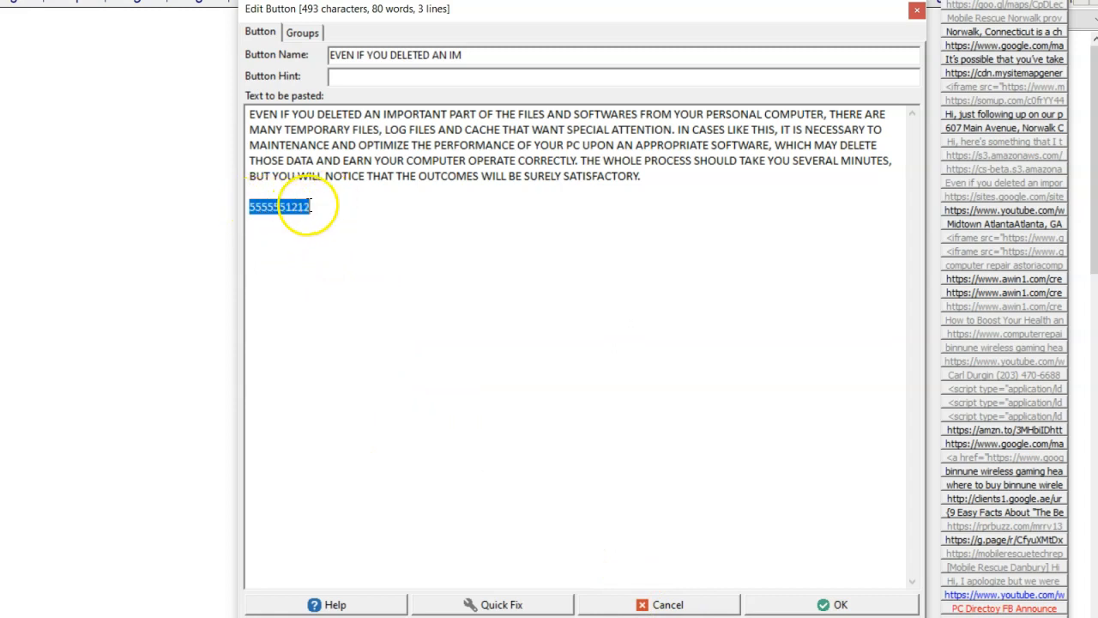
right_click(301, 209)
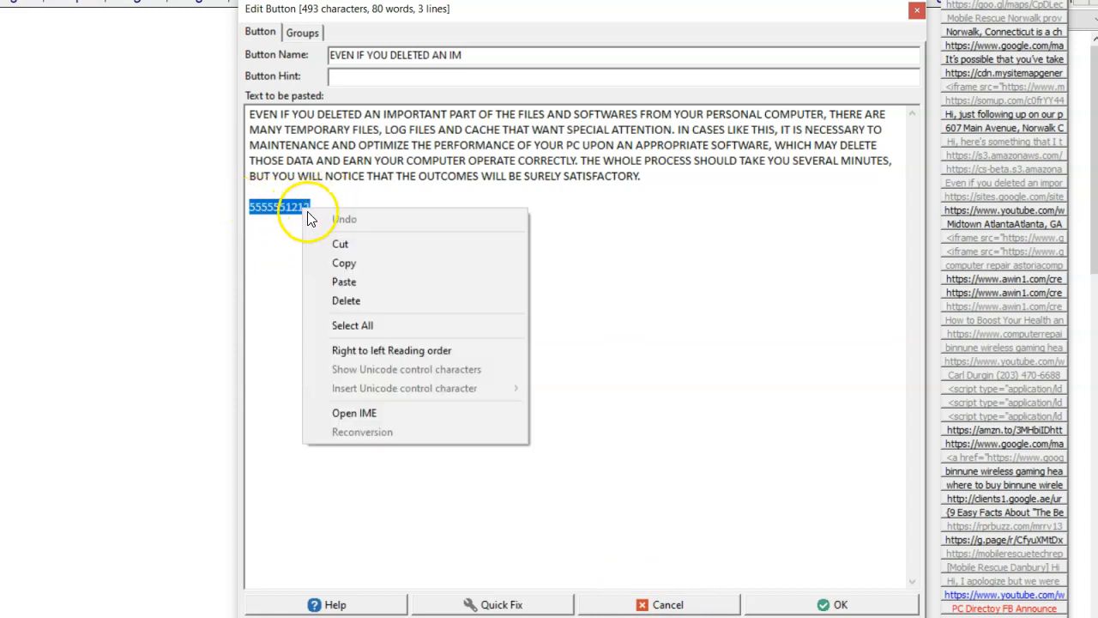
left_click(368, 261)
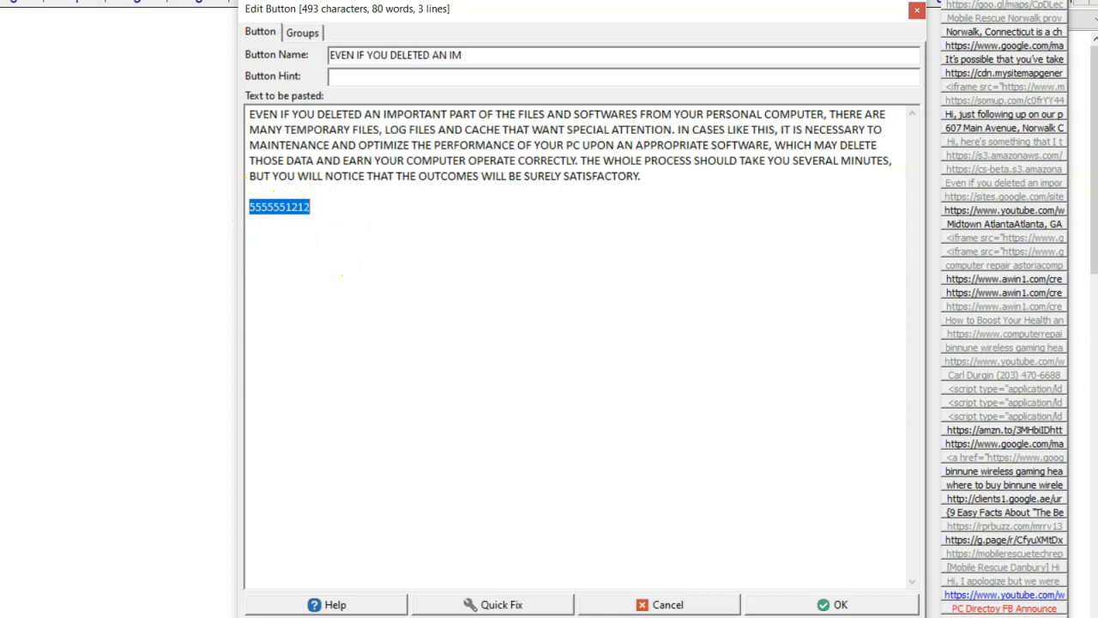
left_click(695, 605)
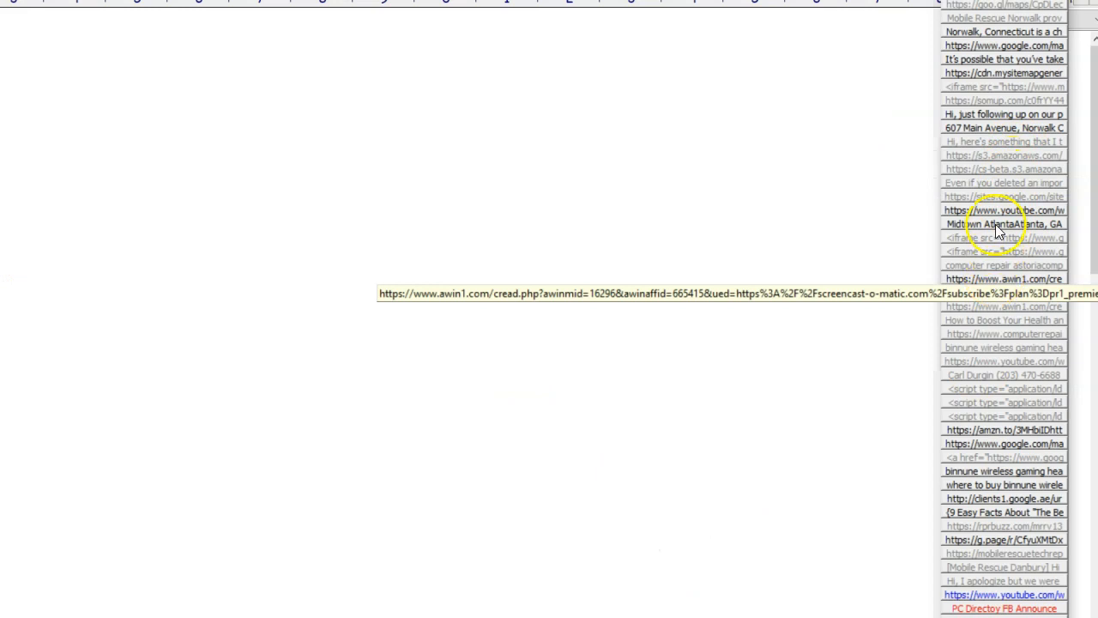
Step: Try pasting the phone number on a new line of the 'Even if you deleted an impor' button and applying Format phone number, then cancel
right_click(998, 185)
left_click(988, 211)
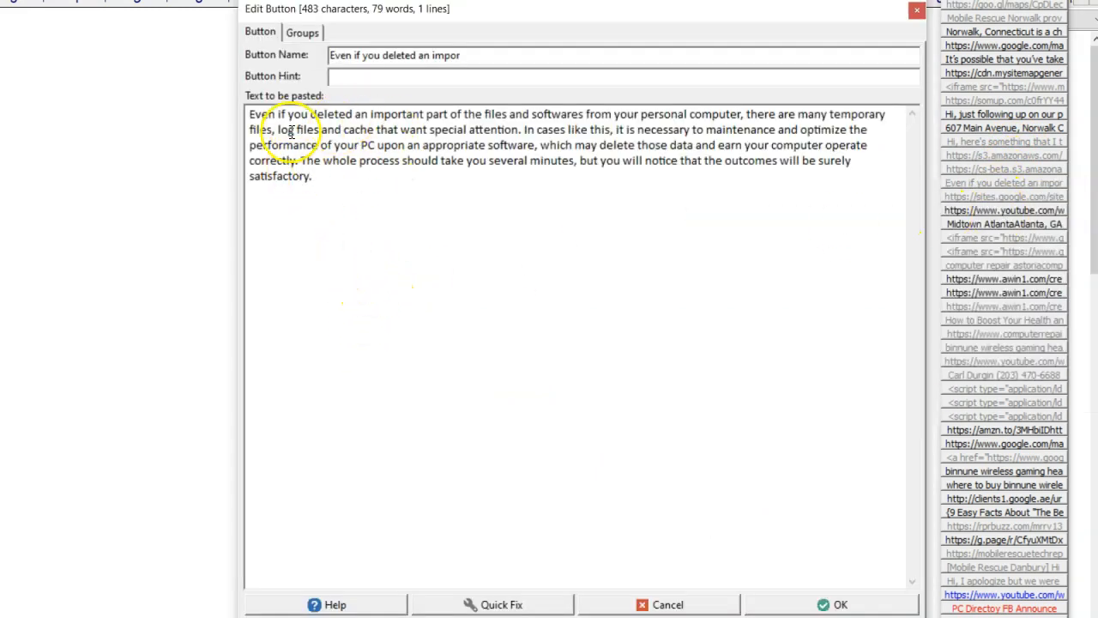
key("Return")
key("Return")
key("ctrl+v")
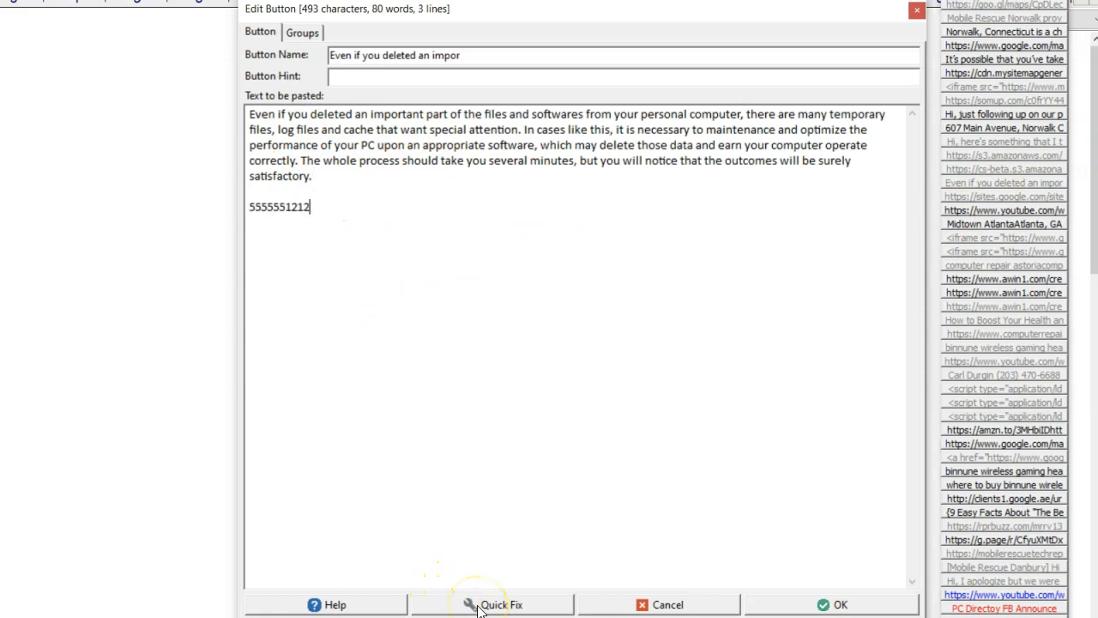
left_click(493, 604)
left_click(517, 522)
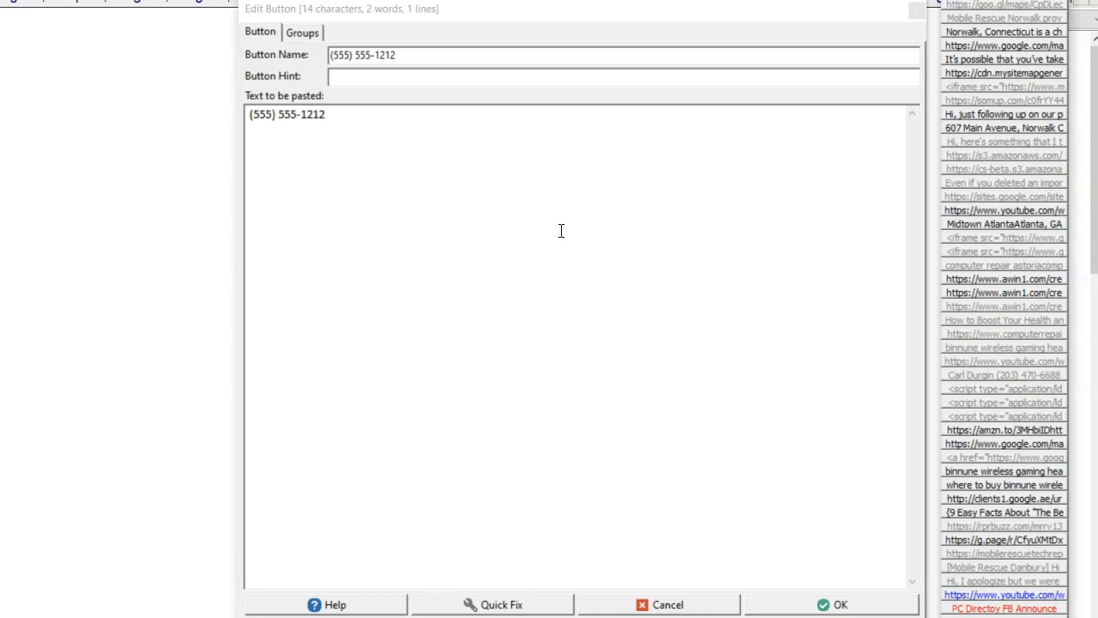
left_click(614, 602)
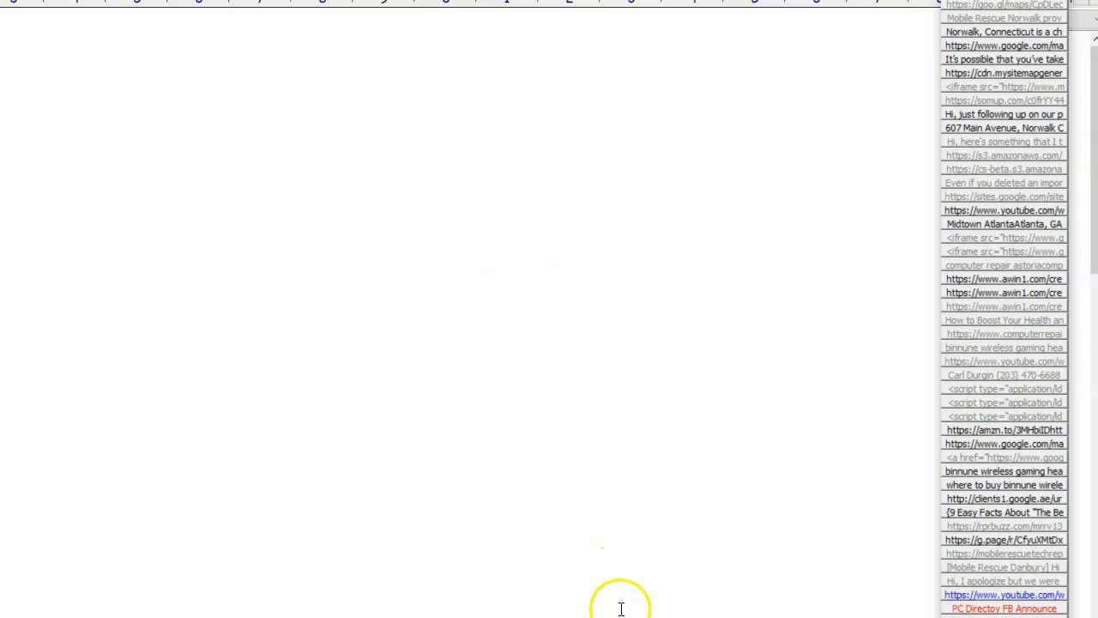
Step: Edit the button again, add a blank line, and capitalize the first letters of its text with Quick Fix
right_click(997, 180)
left_click(997, 206)
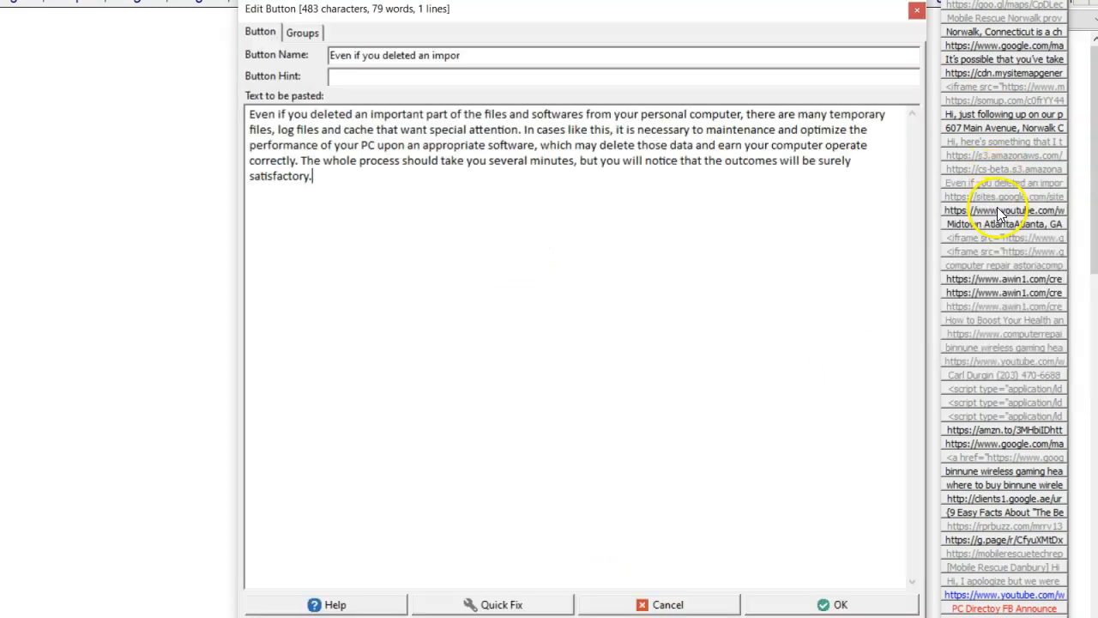
key("Return")
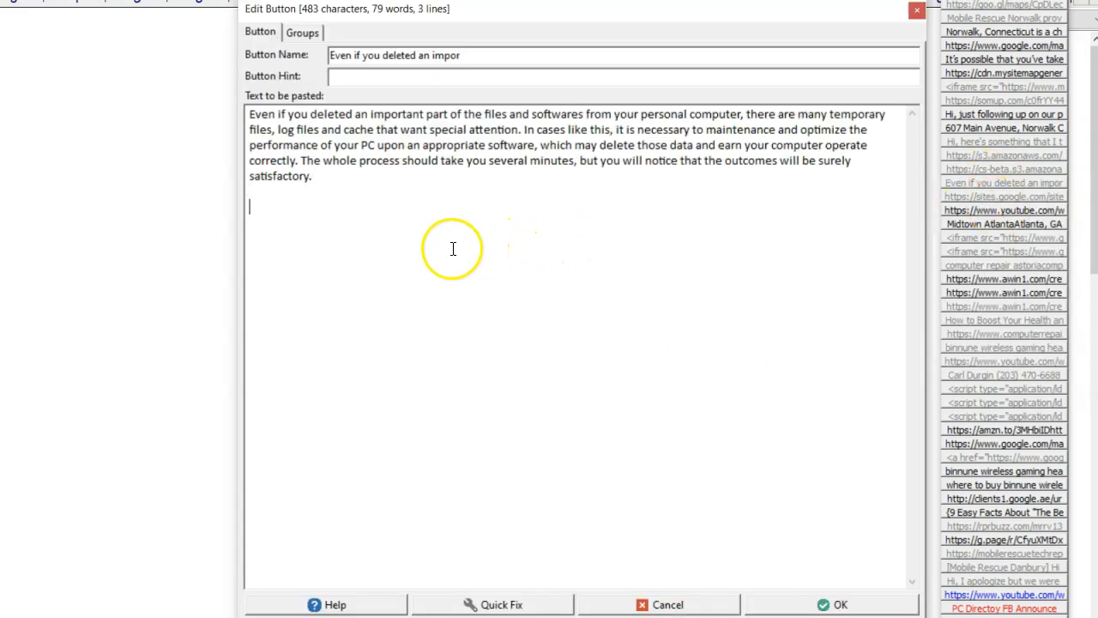
left_click(474, 604)
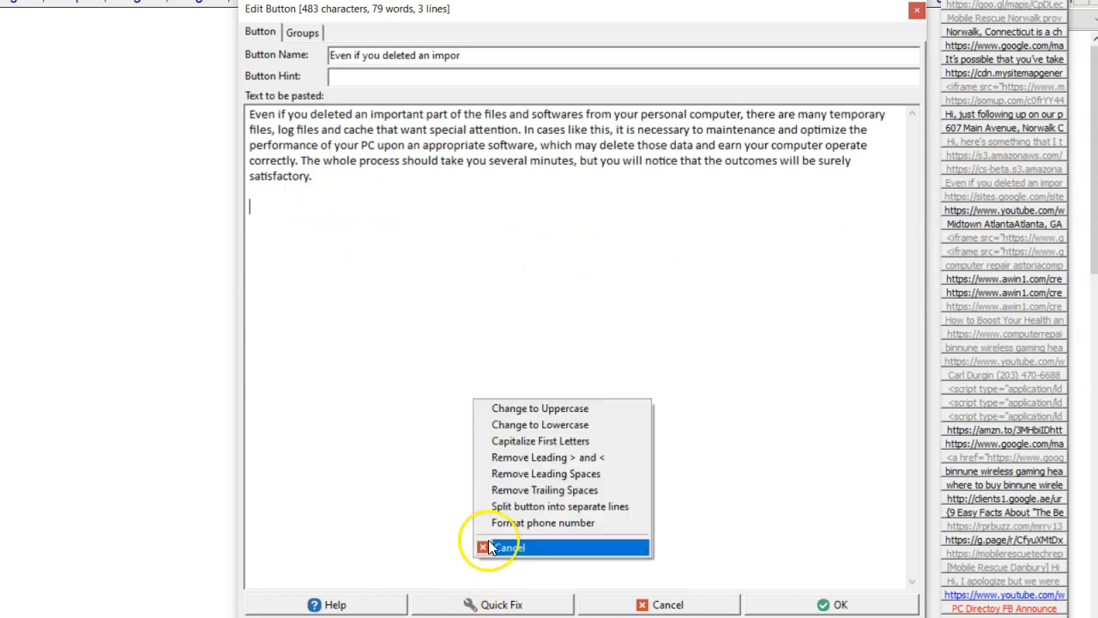
left_click(560, 444)
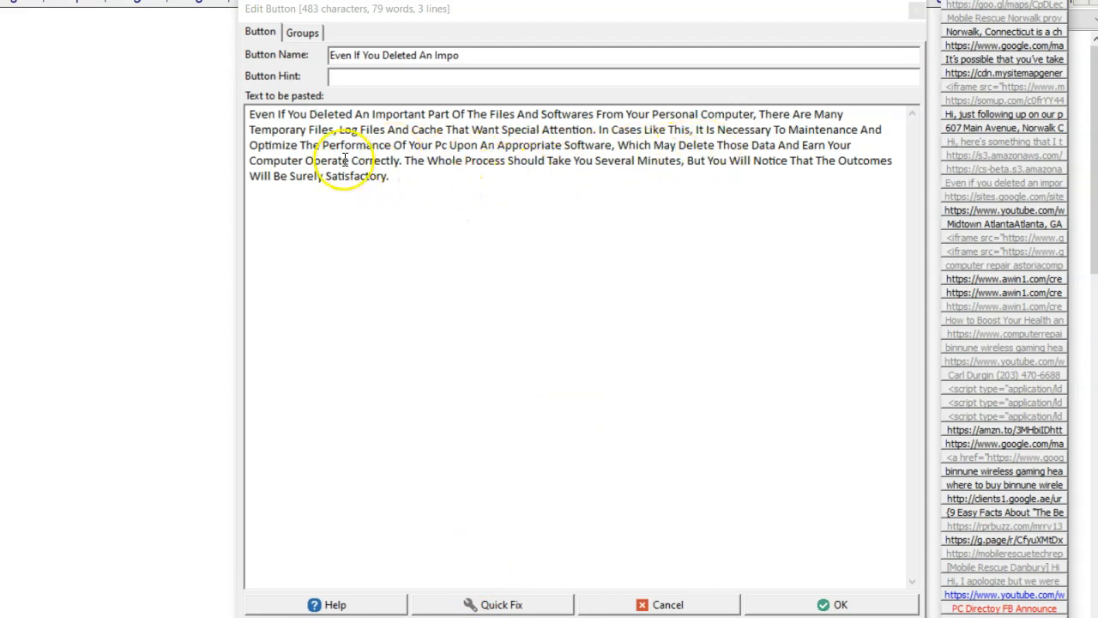
Step: Convert the button's text to lowercase with Quick Fix
left_click(502, 604)
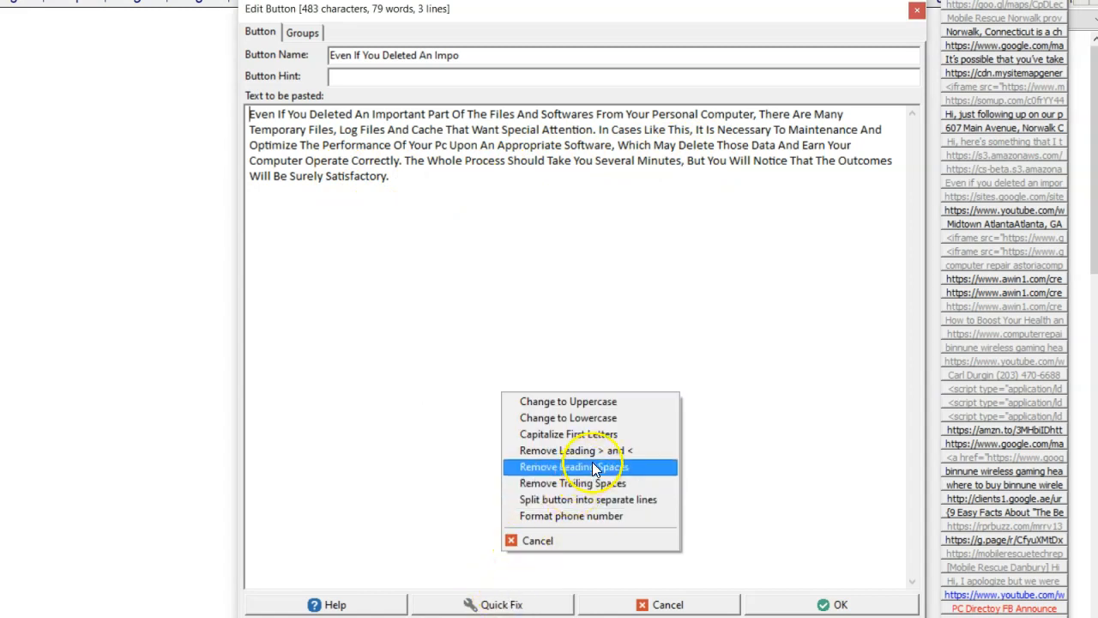
left_click(615, 418)
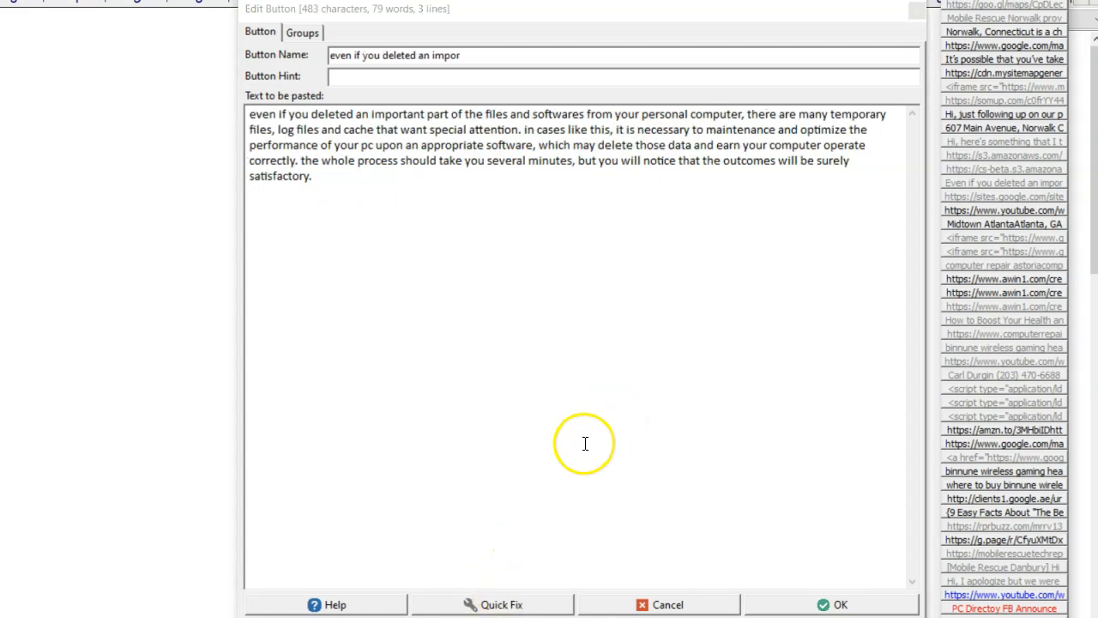
left_click(556, 604)
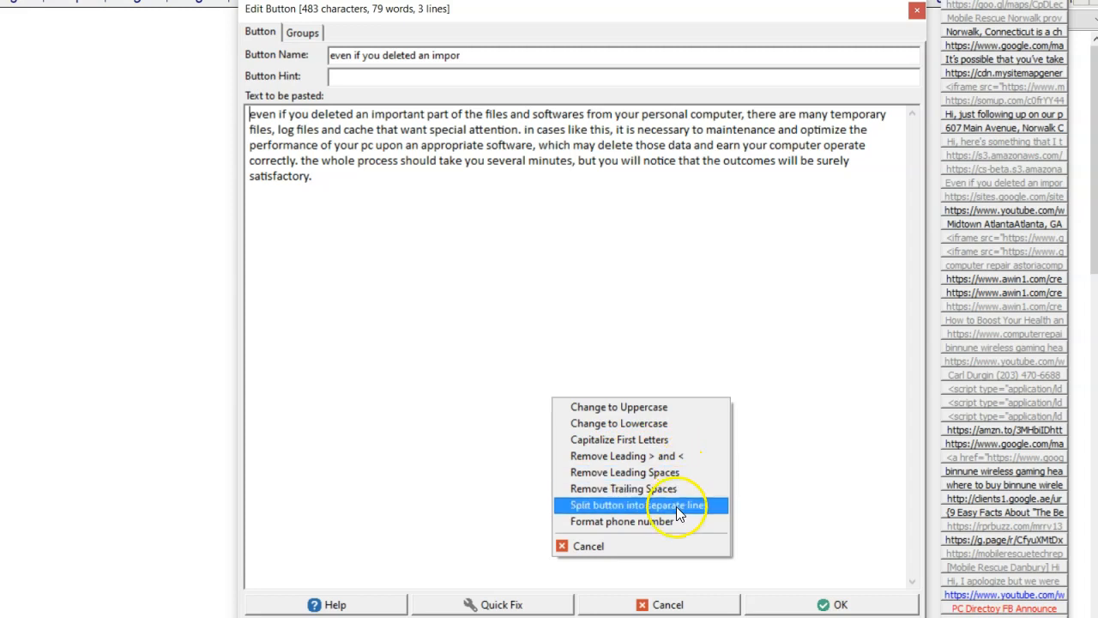
left_click(352, 184)
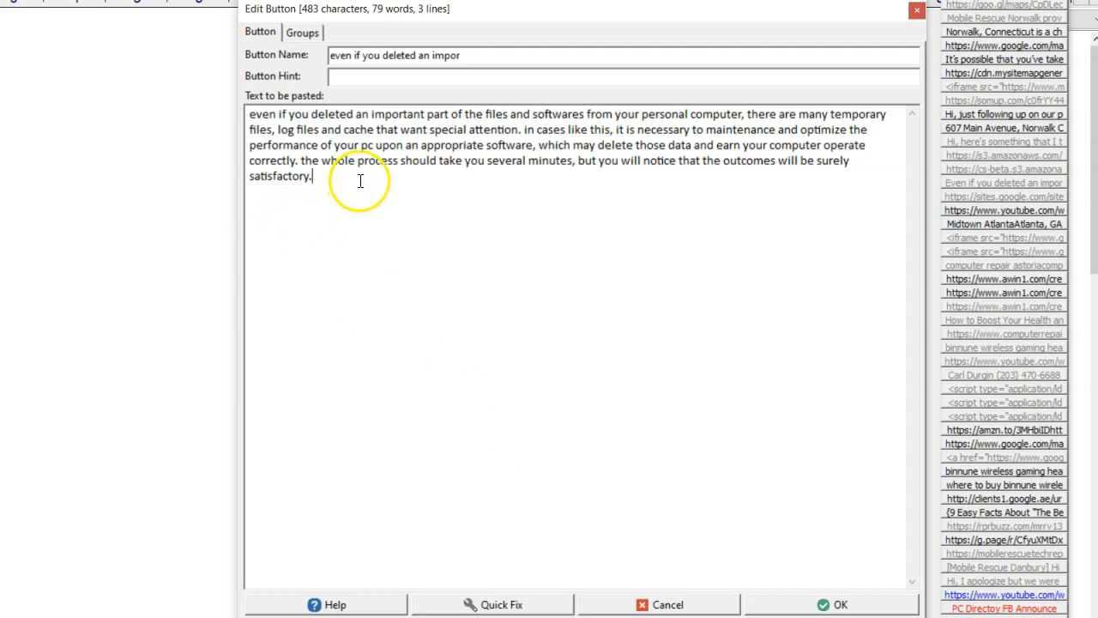
Step: Remove trailing spaces from the button's text with Quick Fix, then cancel the edit
left_click(499, 604)
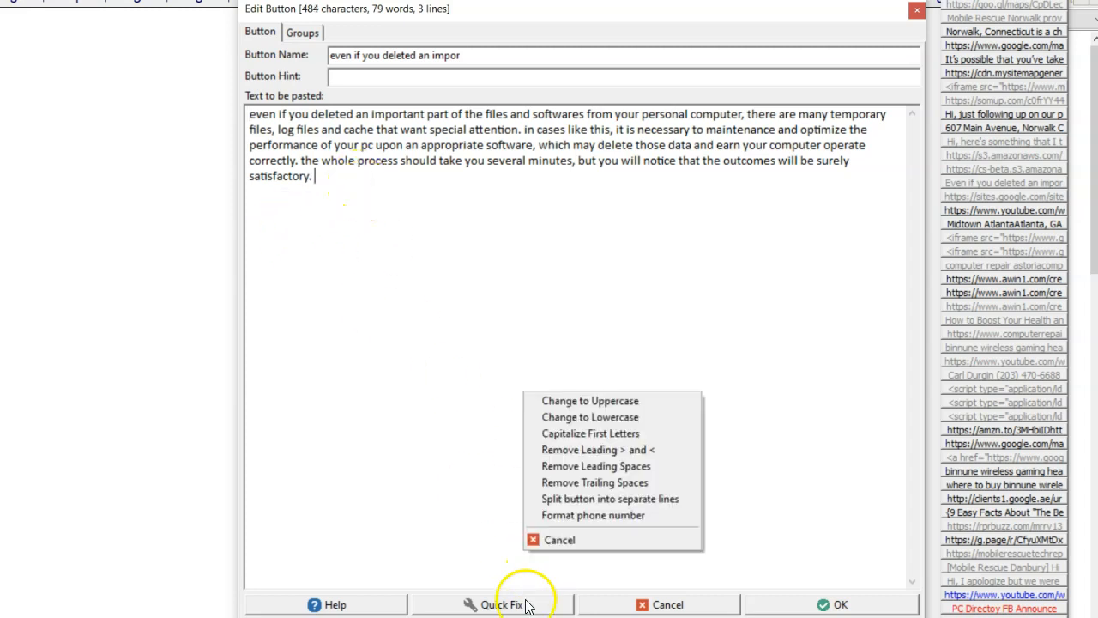
left_click(623, 484)
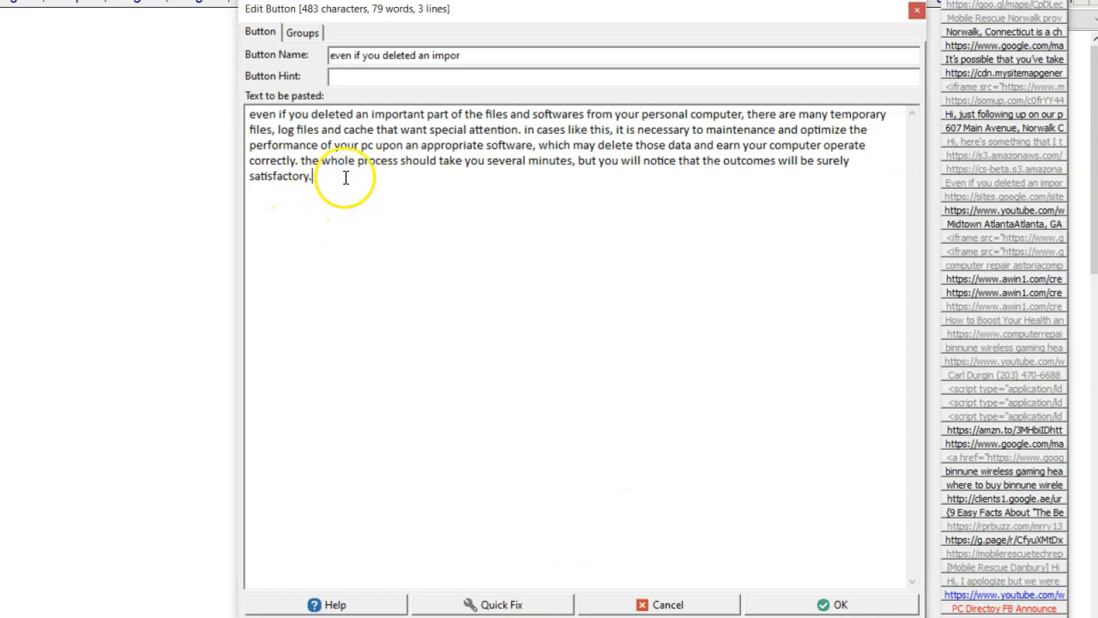
left_click(527, 605)
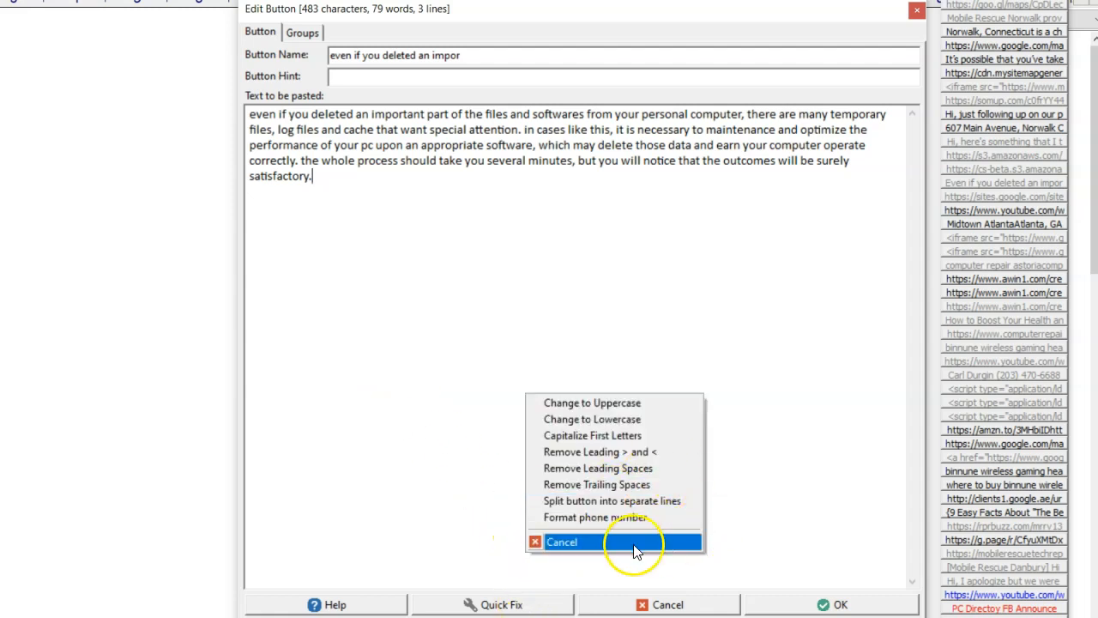
left_click(417, 414)
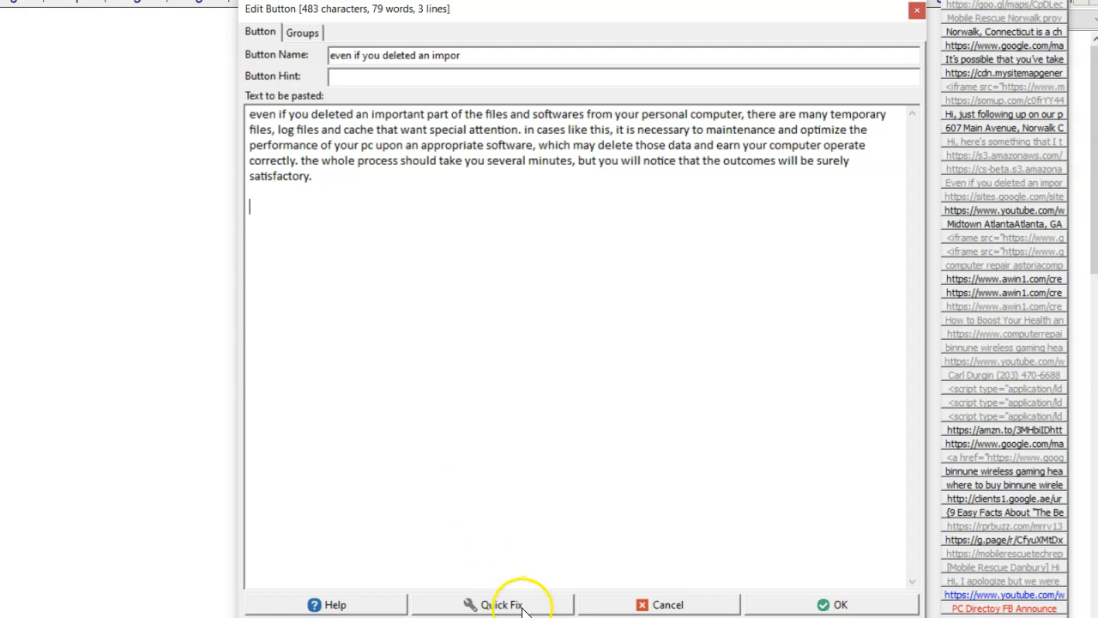
left_click(696, 607)
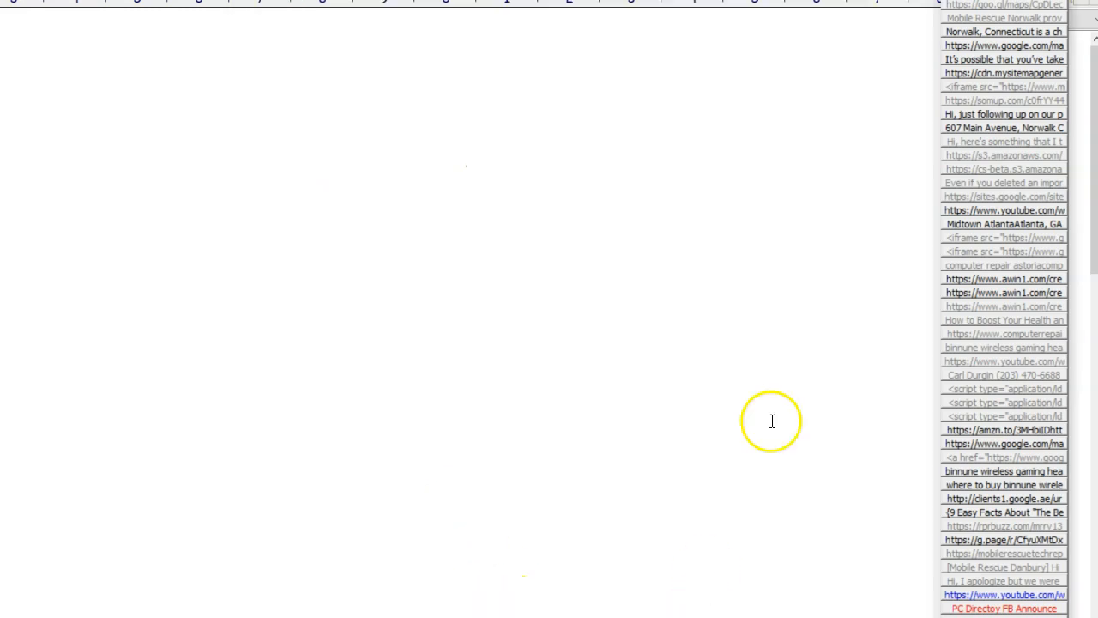
Step: Open Customize Quick Fixes from a button's menu, inspect the Dial number function, and close the dialog
right_click(982, 91)
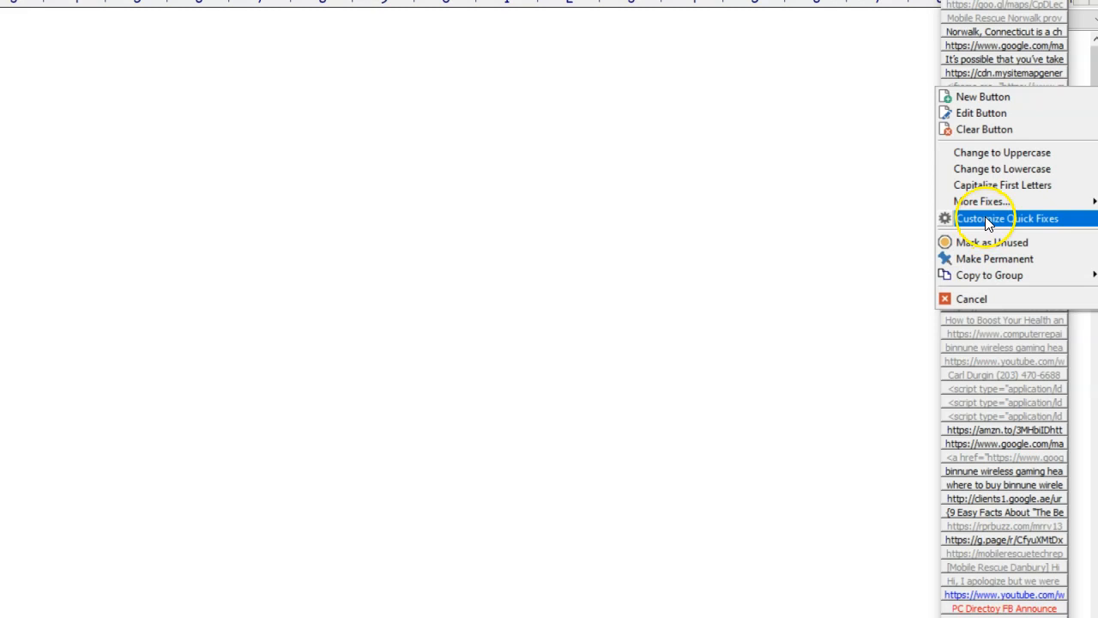
mouse_move(986, 201)
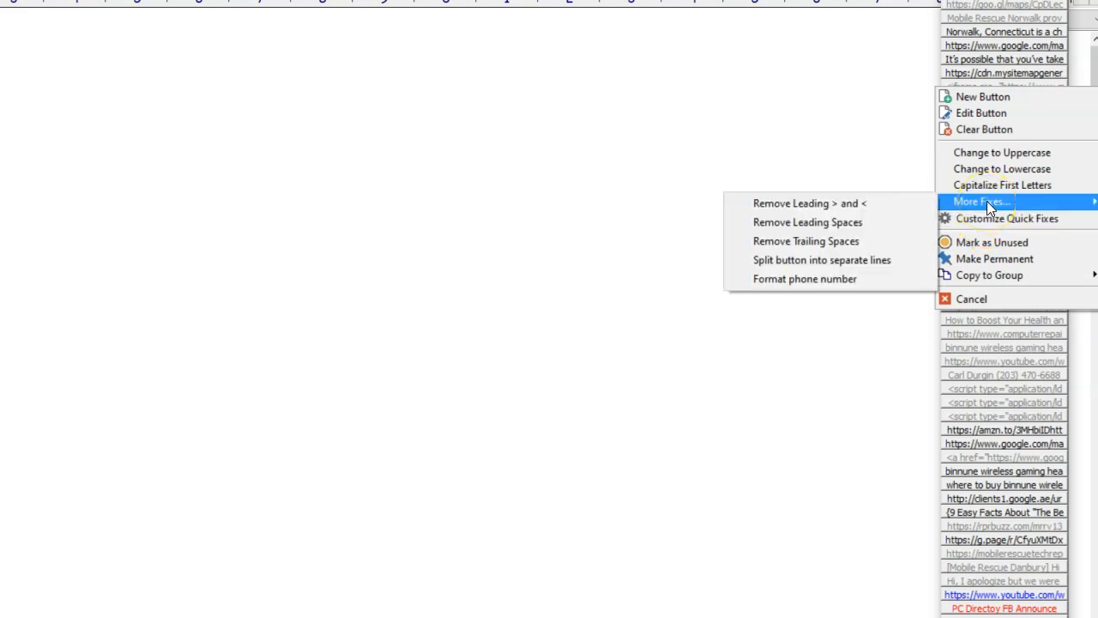
right_click(961, 7)
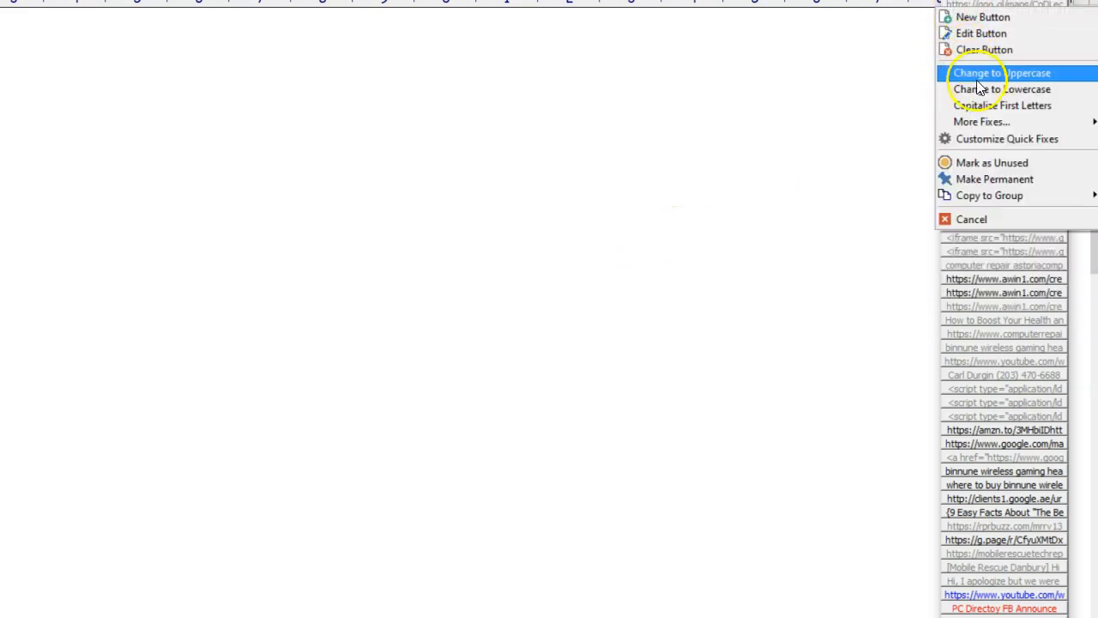
mouse_move(980, 116)
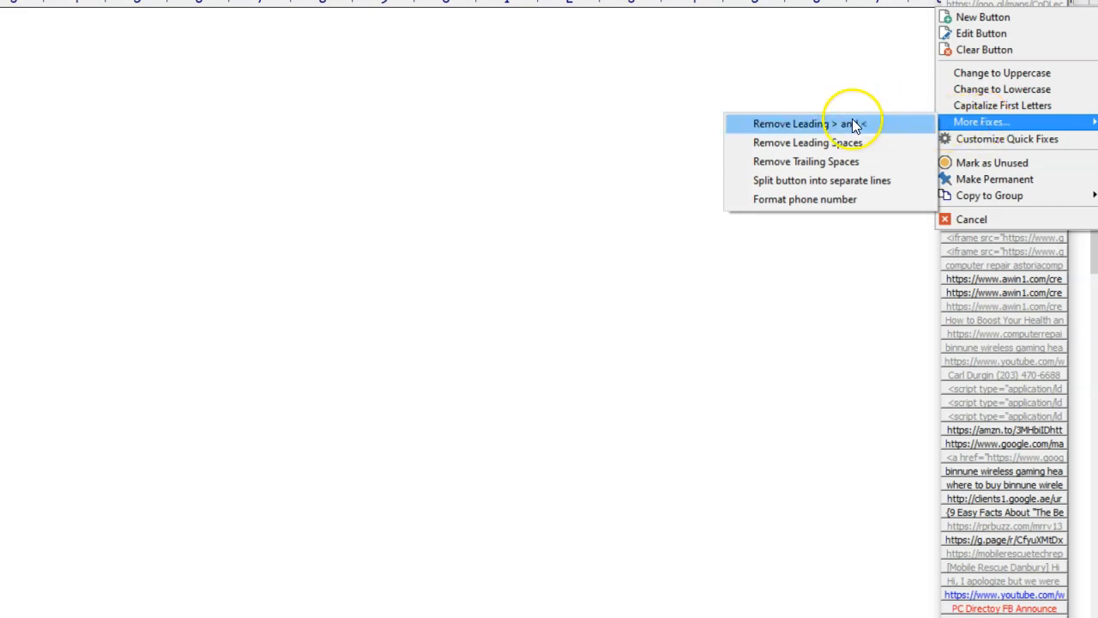
left_click(1015, 138)
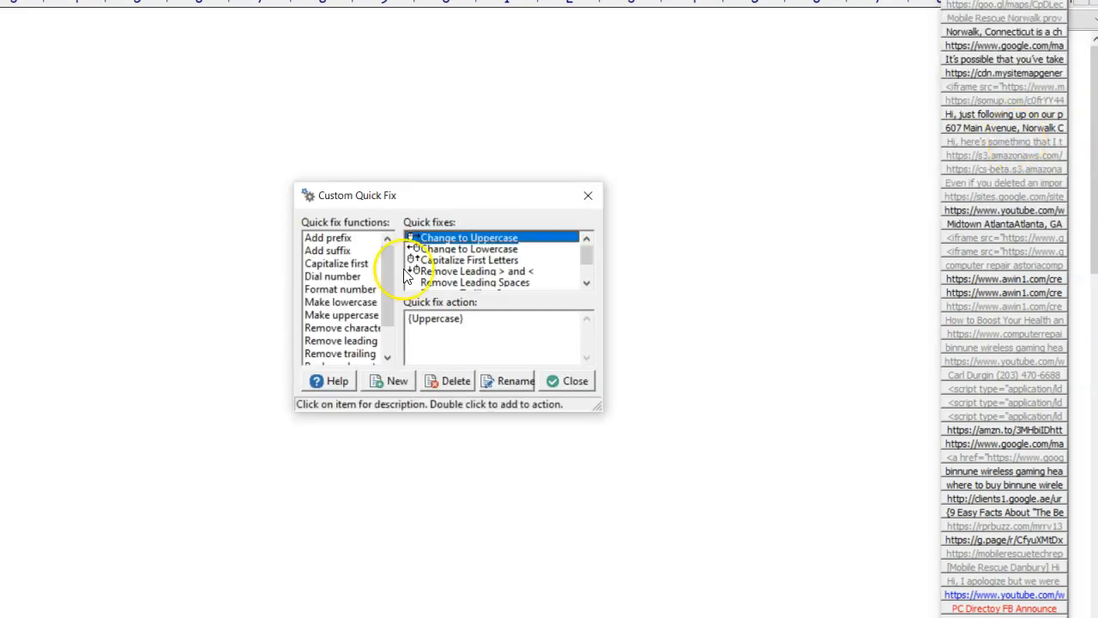
left_click(346, 278)
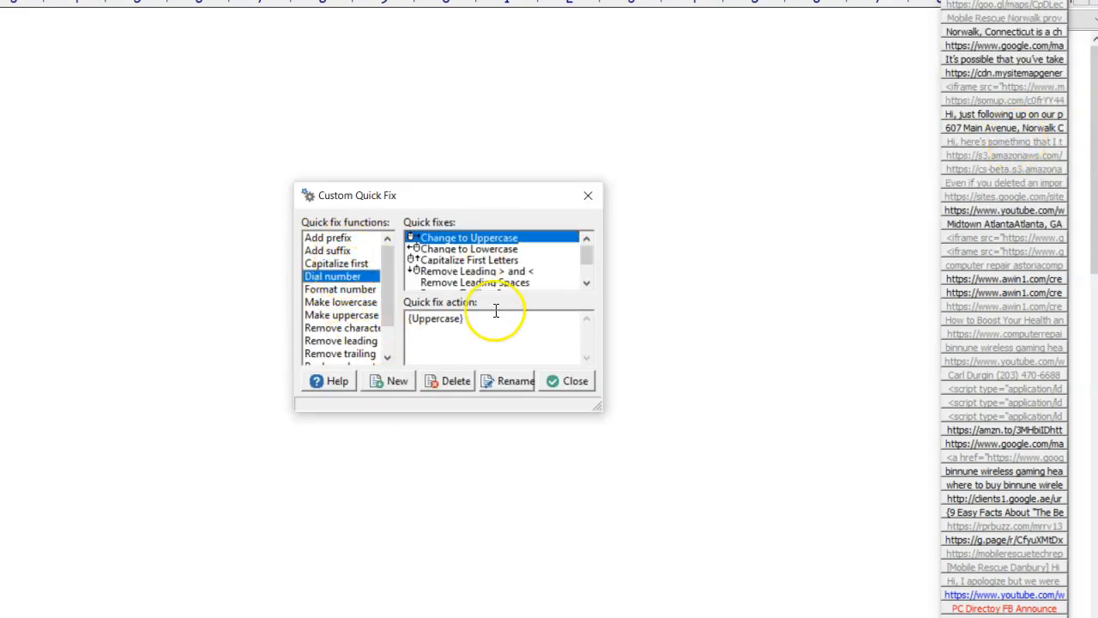
left_click(575, 384)
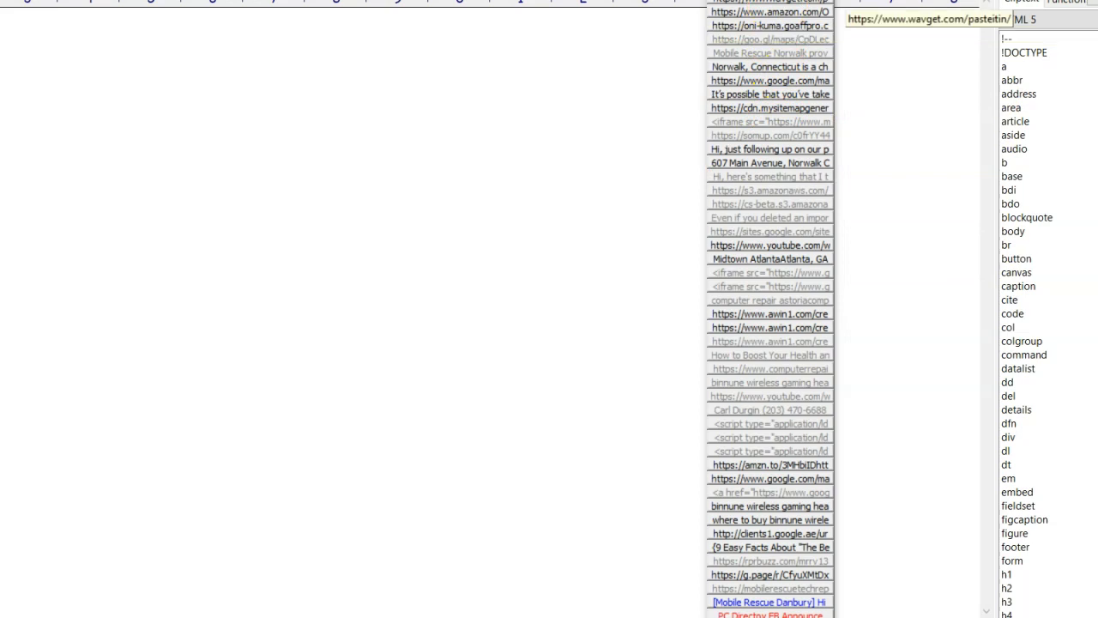
left_click(771, 163)
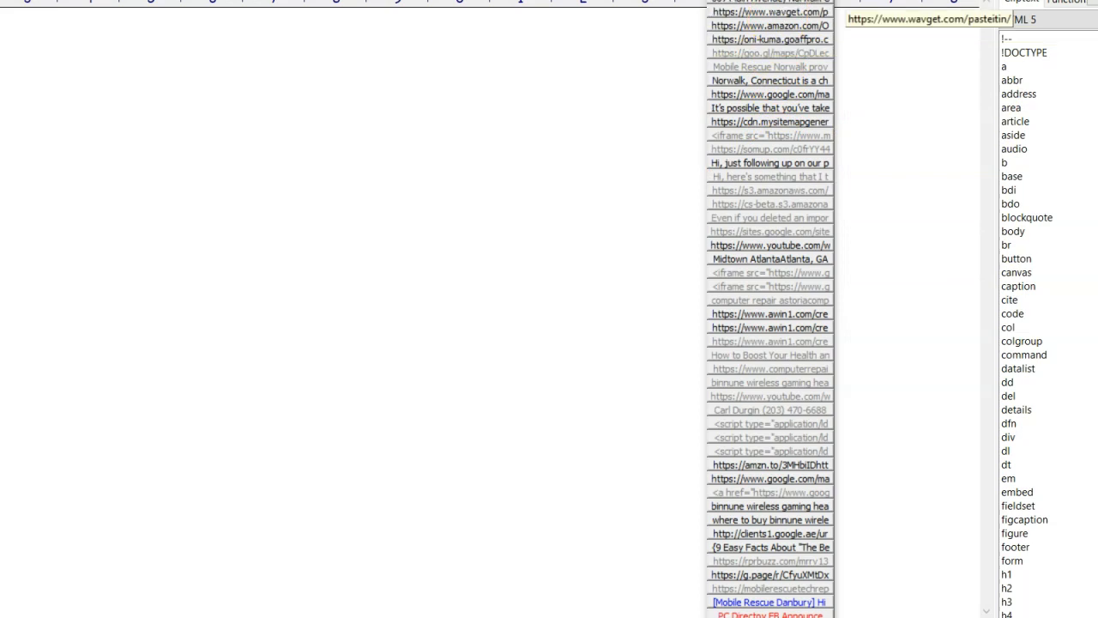
left_click_drag(777, 2, 763, 313)
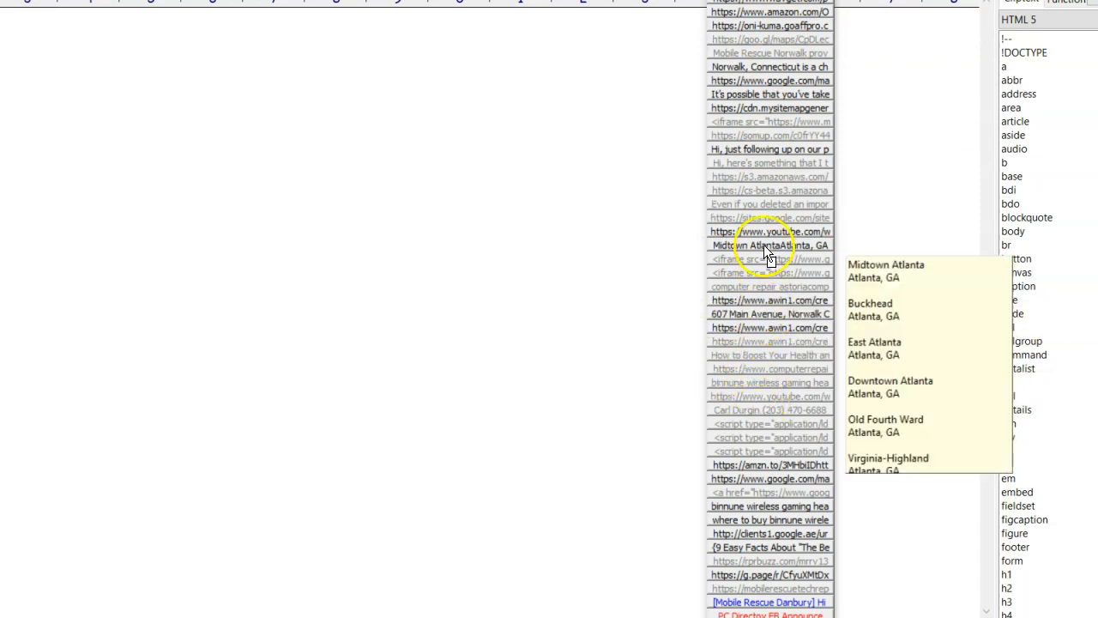
left_click_drag(764, 249, 764, 247)
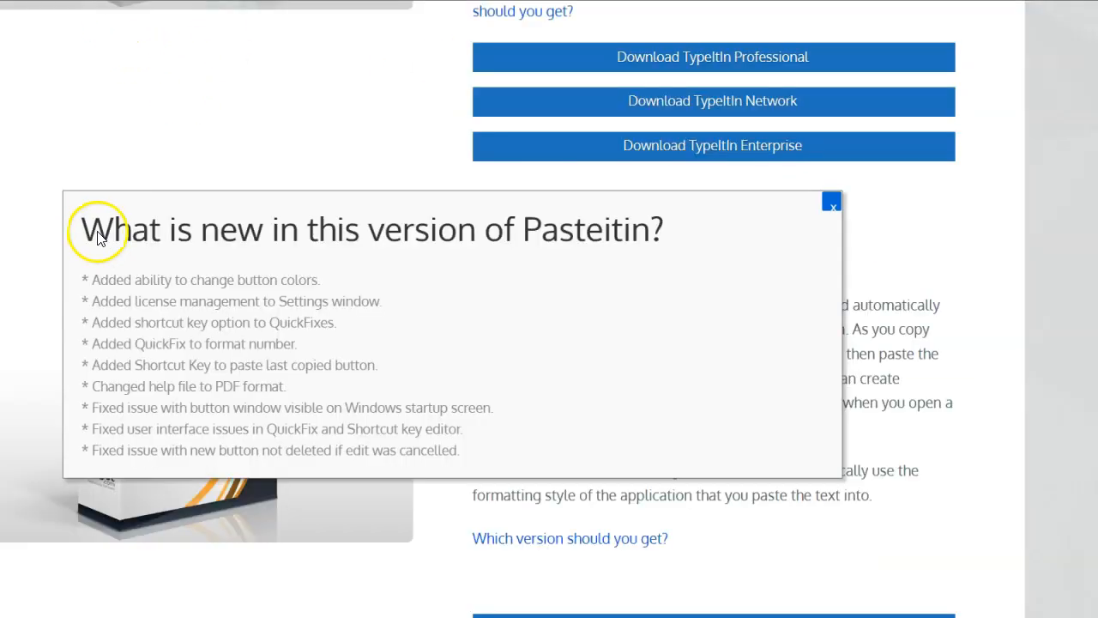
Step: Switch to the browser and read the list of what is new in this version of Pasteitin
left_click_drag(86, 228, 678, 217)
left_click(166, 278)
left_click_drag(93, 279, 353, 277)
left_click_drag(89, 303, 327, 350)
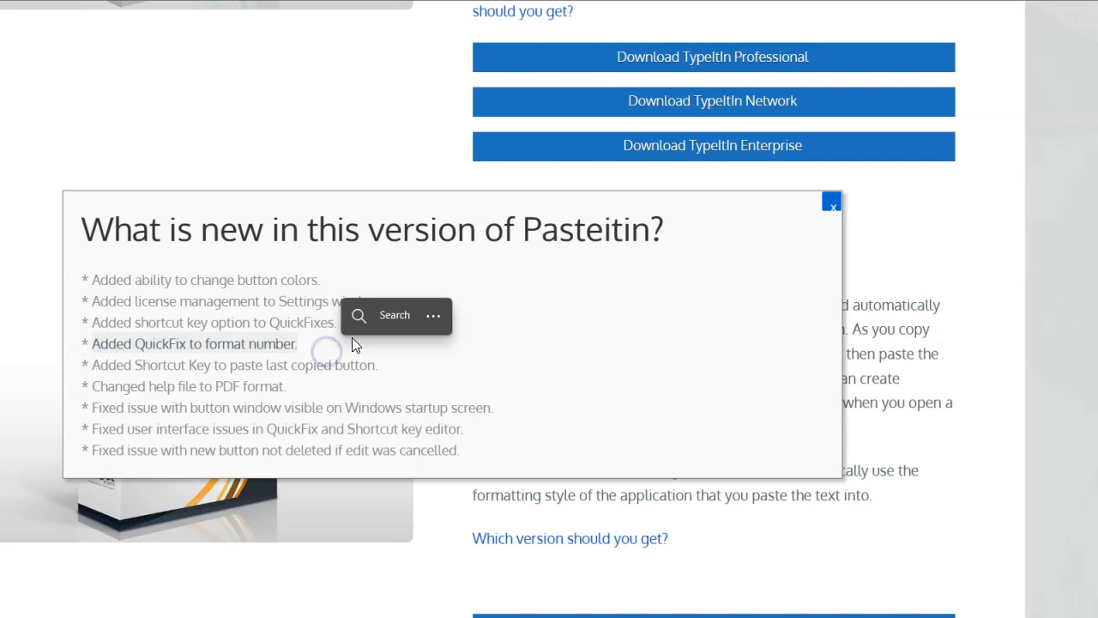
left_click_drag(385, 375, 290, 386)
left_click_drag(493, 408, 201, 411)
left_click_drag(93, 410, 94, 410)
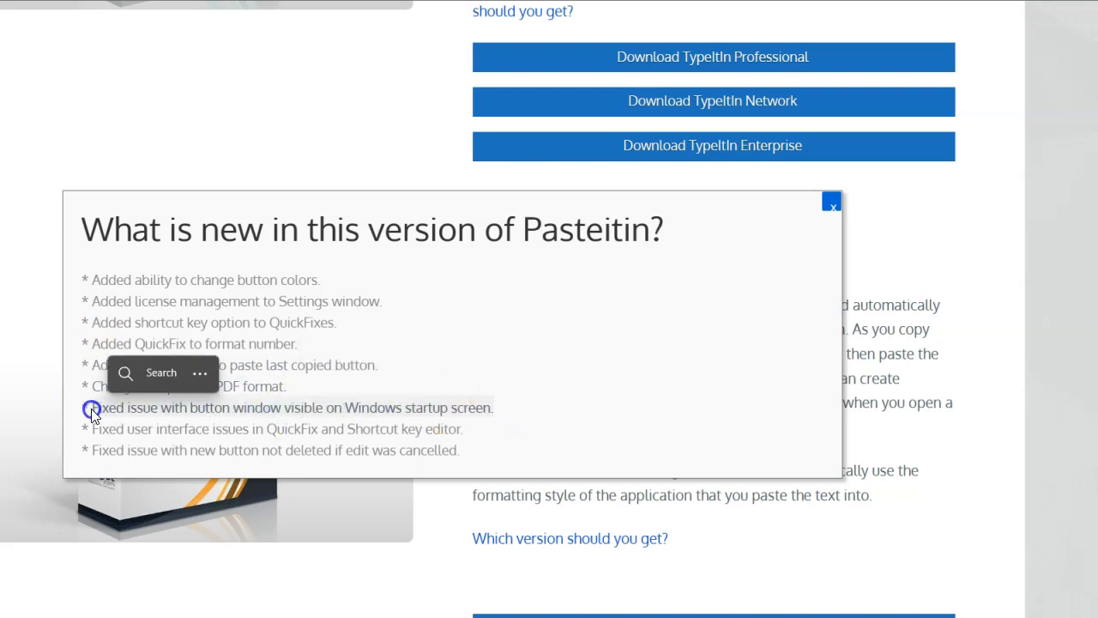
mouse_move(466, 431)
left_mouse_down()
mouse_move(473, 424)
mouse_move(301, 435)
mouse_move(169, 420)
mouse_move(77, 430)
mouse_move(83, 451)
mouse_move(467, 449)
left_mouse_up()
left_click_drag(85, 228, 671, 237)
left_click(601, 312)
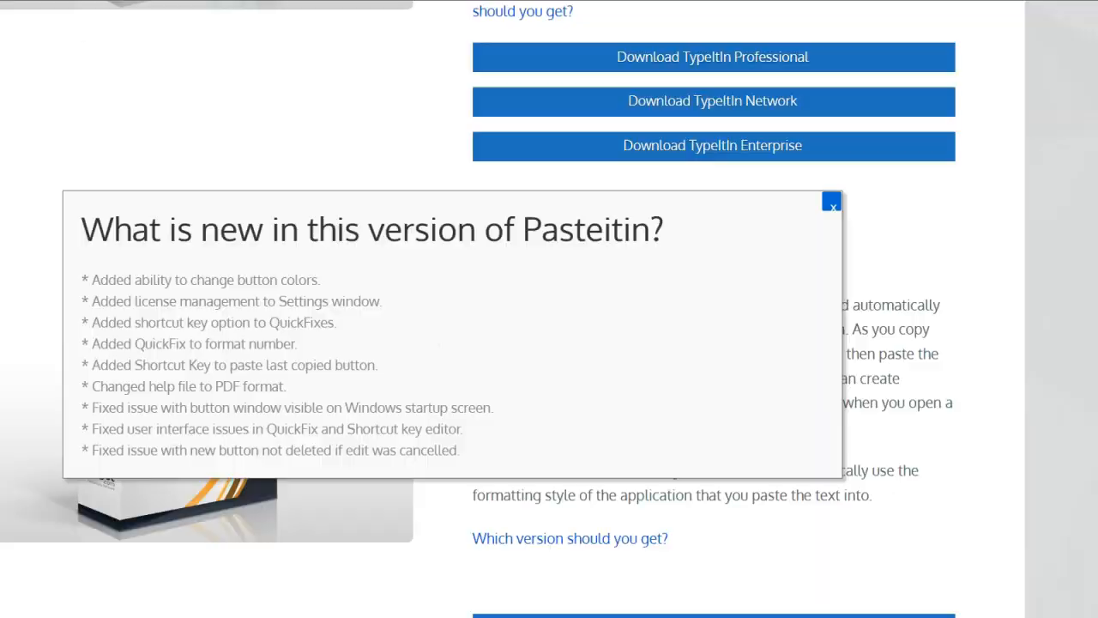